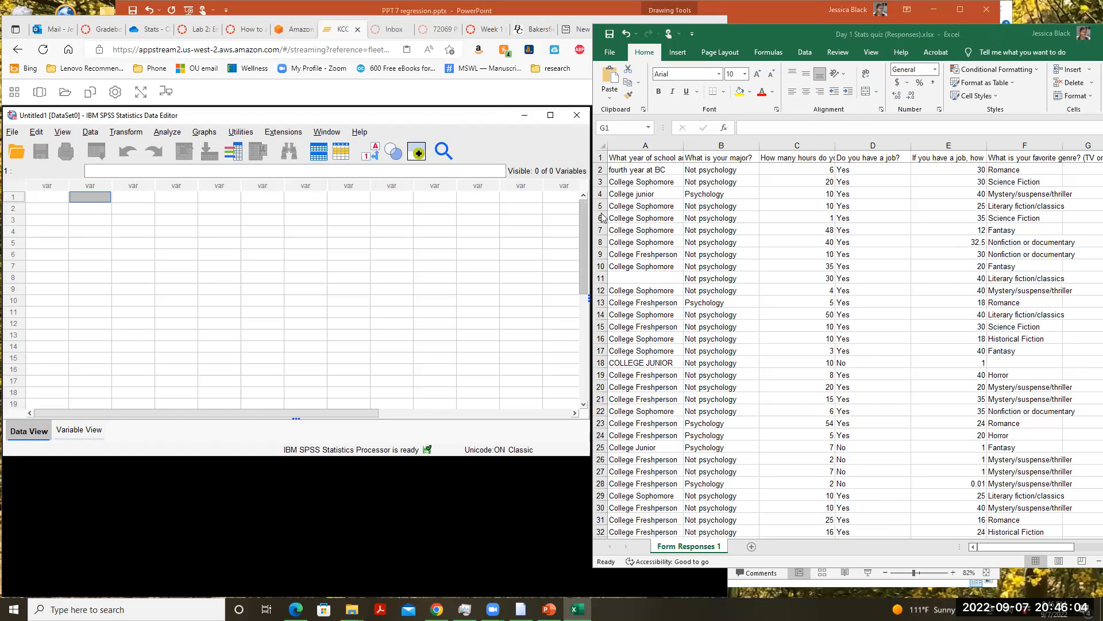
Step: Examine the case rows and variable columns of the empty data sheet by highlighting several of them
click(334, 406)
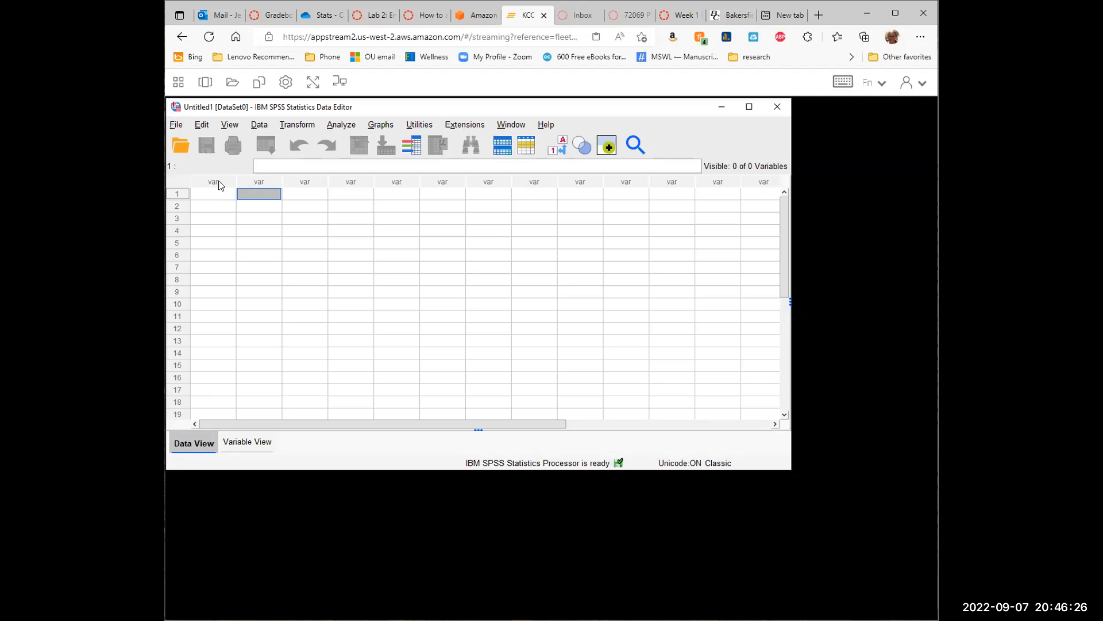
click(177, 196)
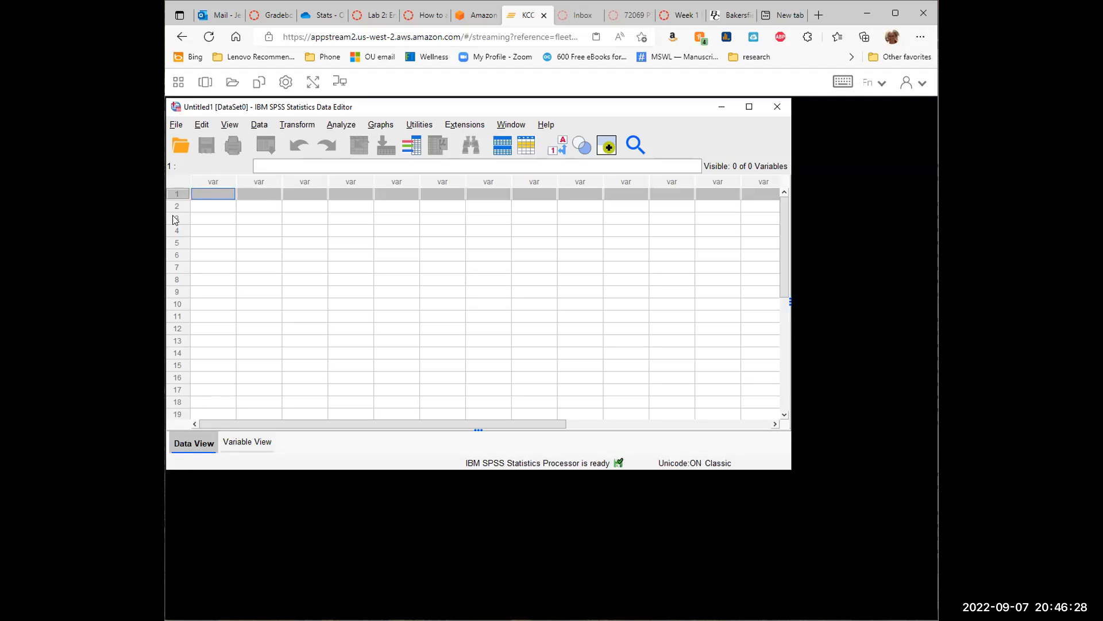
click(176, 207)
click(177, 219)
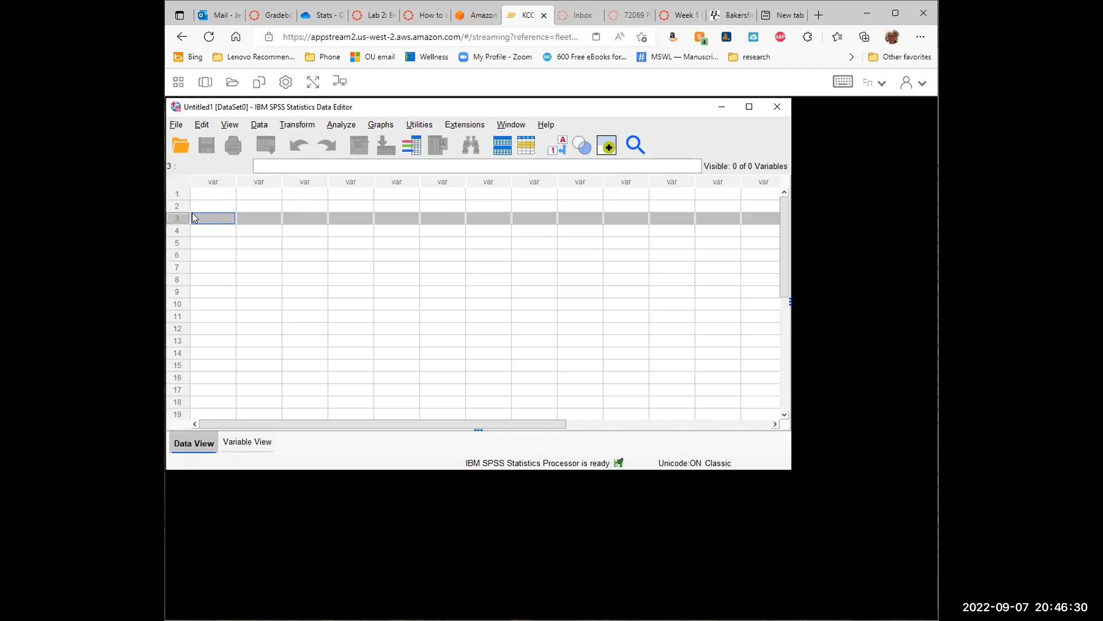
click(216, 181)
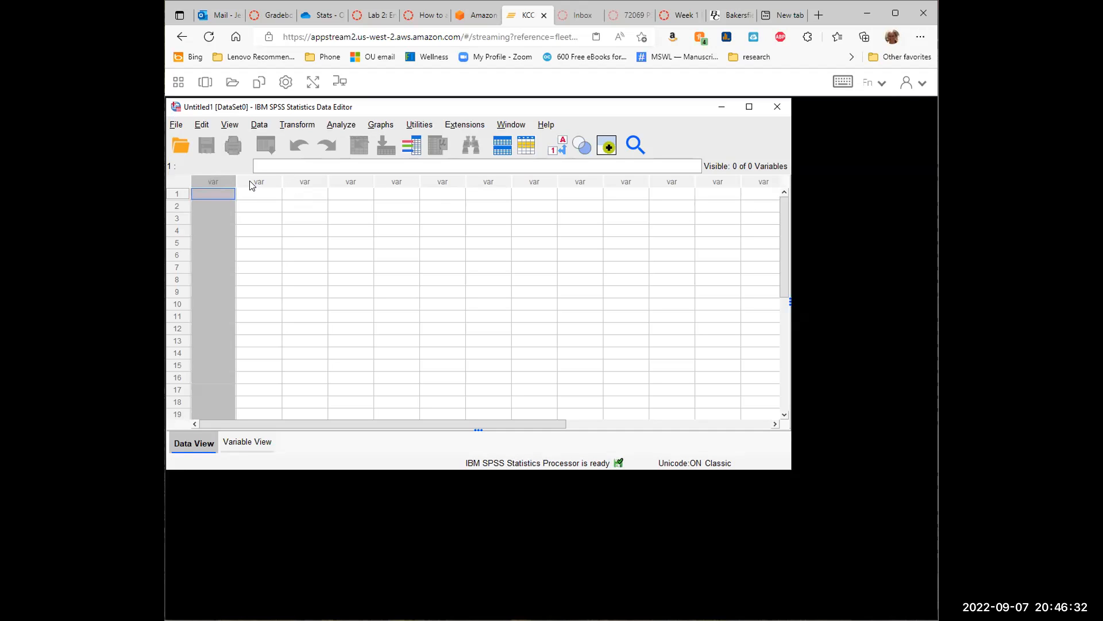
click(305, 182)
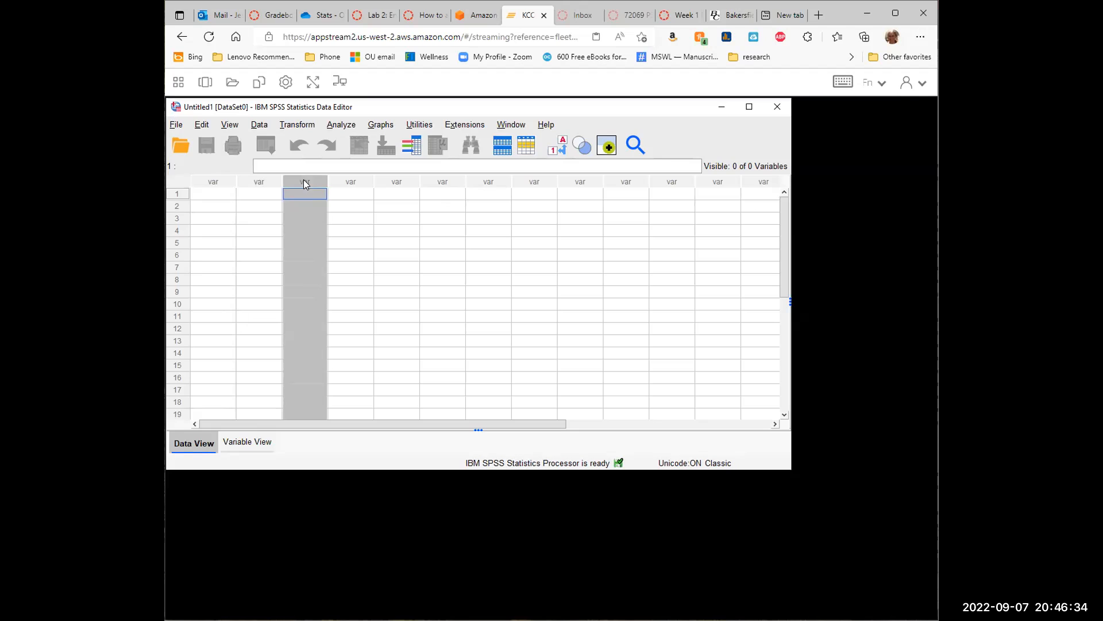
click(216, 182)
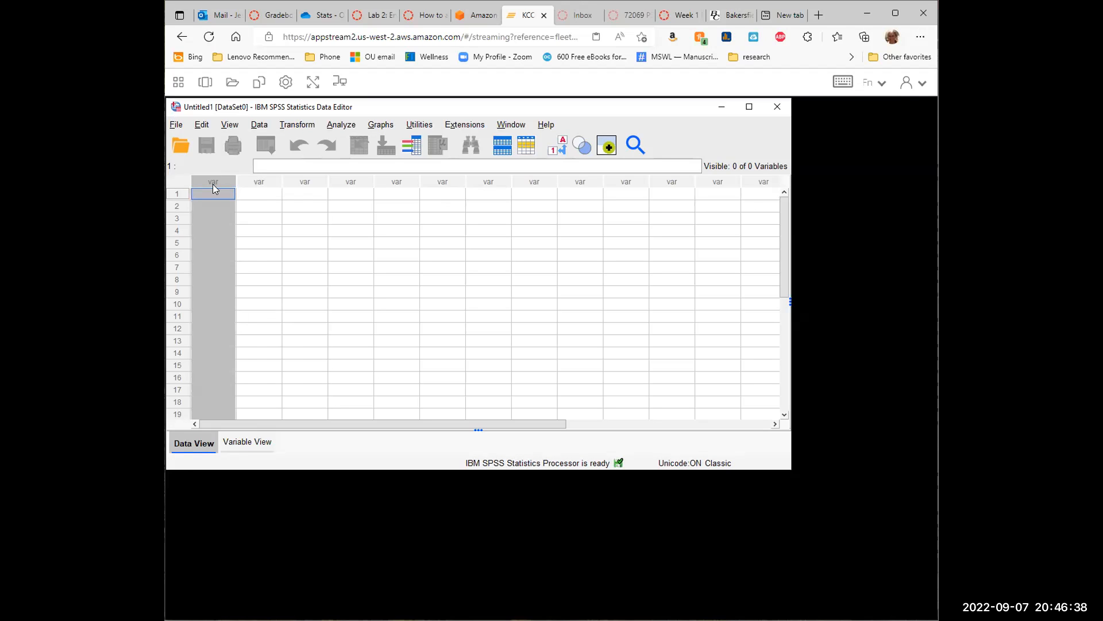
Step: Define the first variable with the name ID, keeping its numeric type, and set its decimals to 0
click(246, 441)
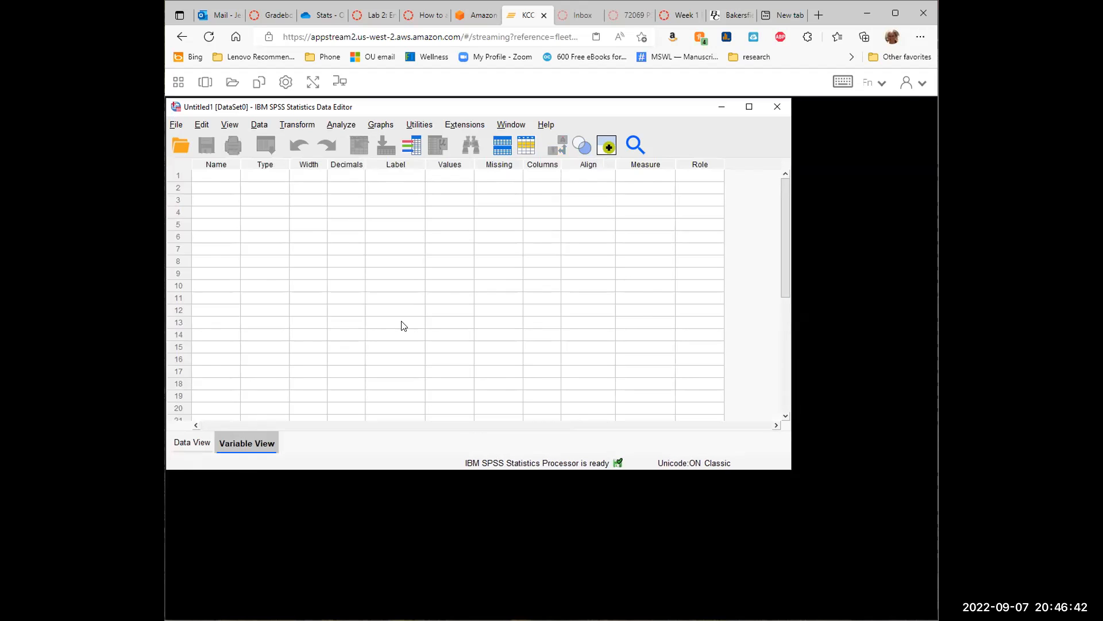
click(219, 173)
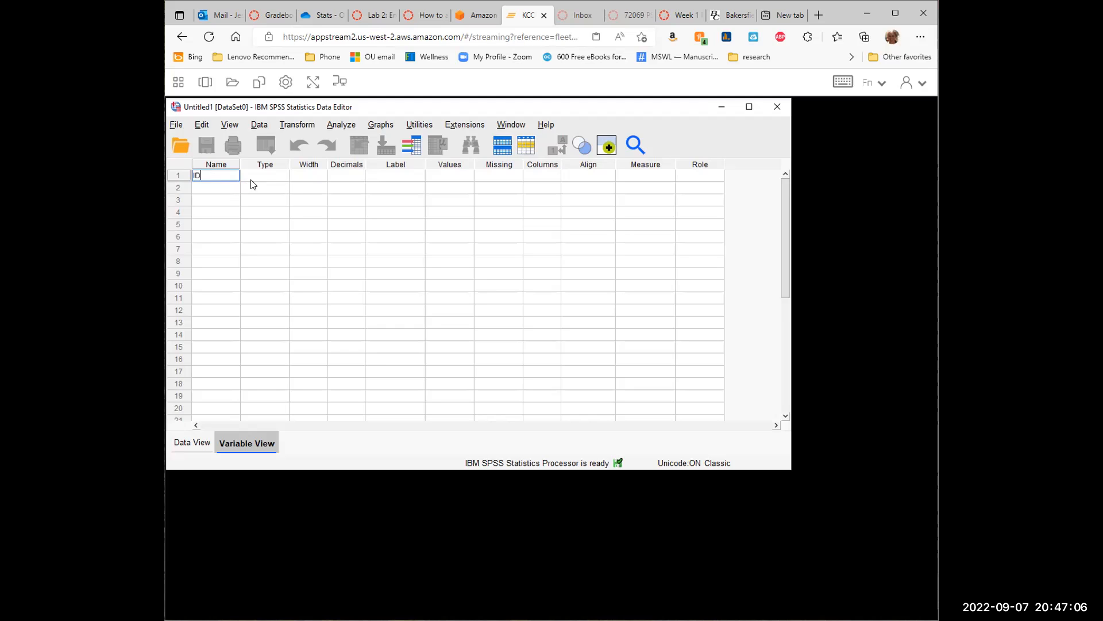
double_click(284, 176)
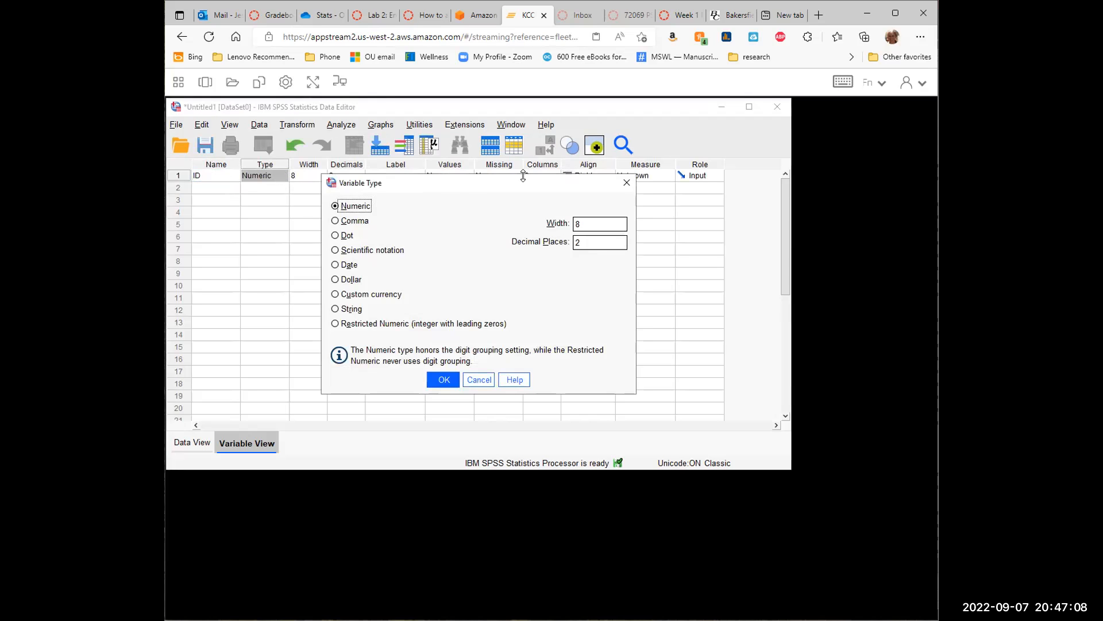
click(627, 182)
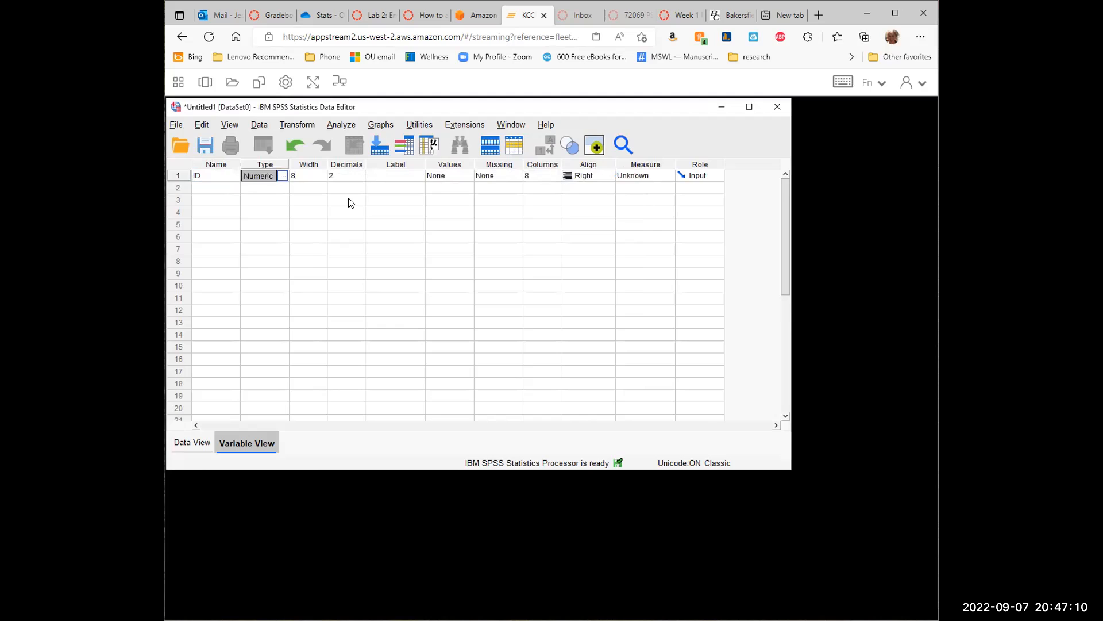
click(362, 182)
click(362, 181)
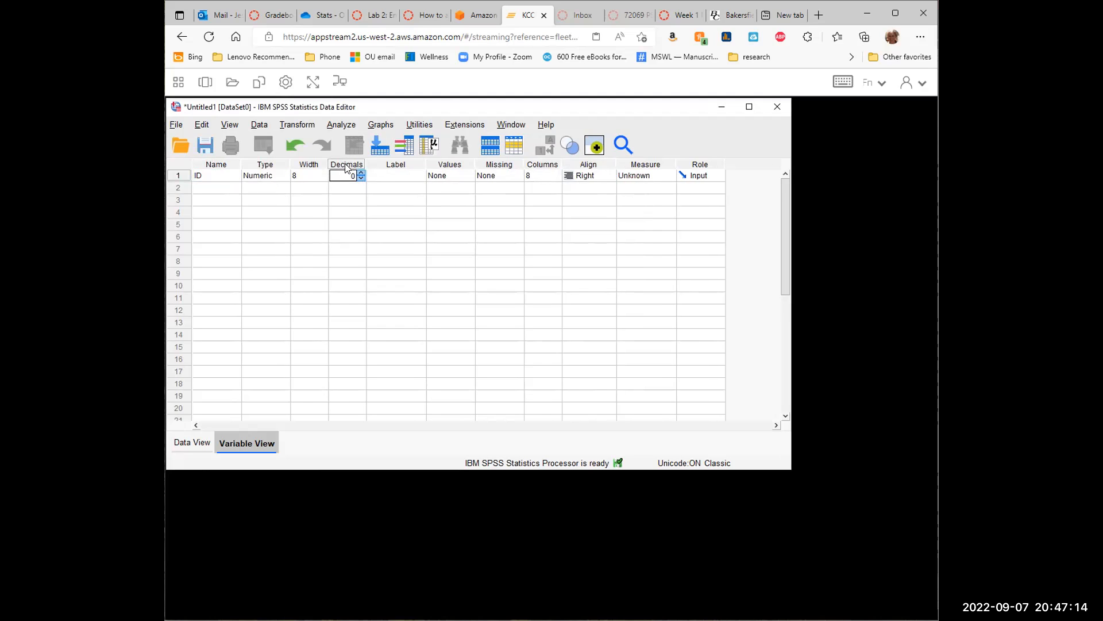
Step: Set the measurement level of the ID variable to Nominal
click(418, 174)
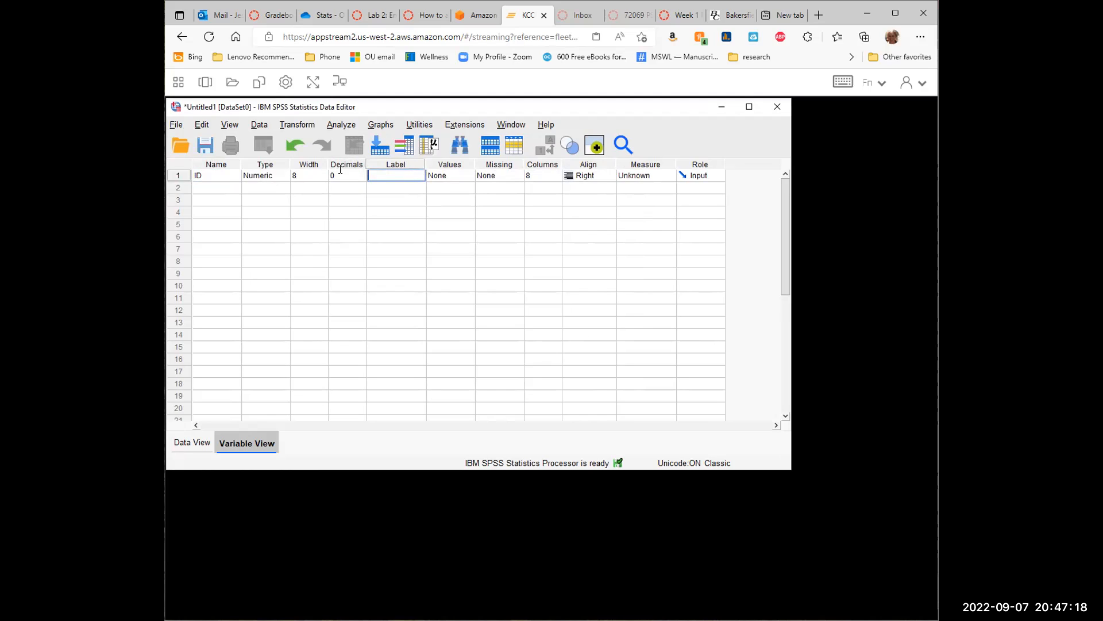
click(647, 165)
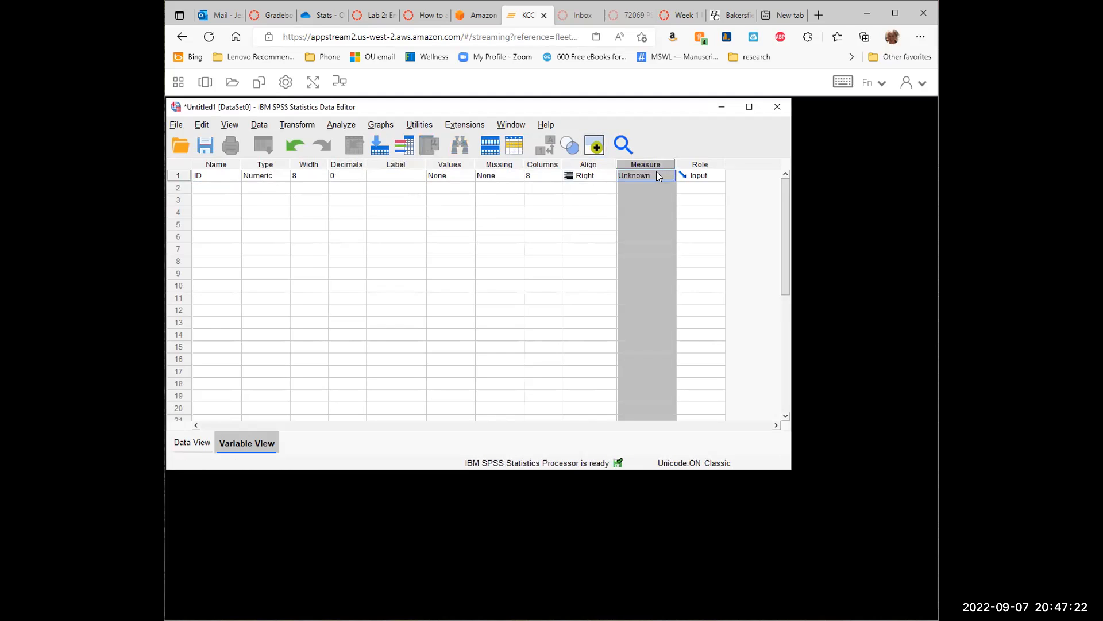
click(661, 175)
click(650, 209)
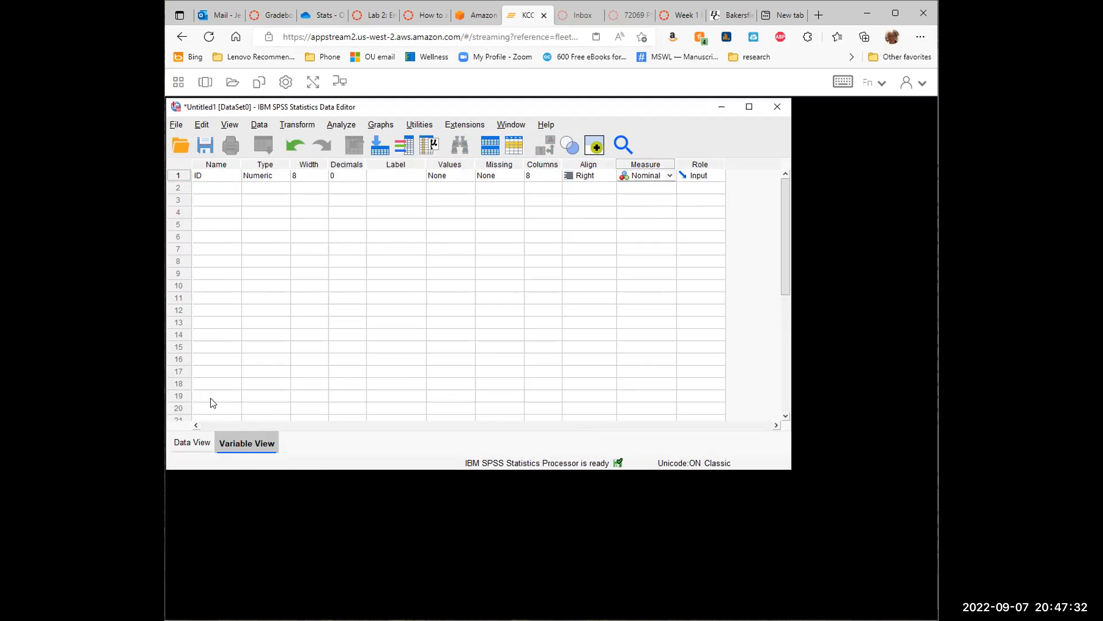
Step: Enter the values 1 and 2 for ID in the first two rows of the data sheet
click(191, 444)
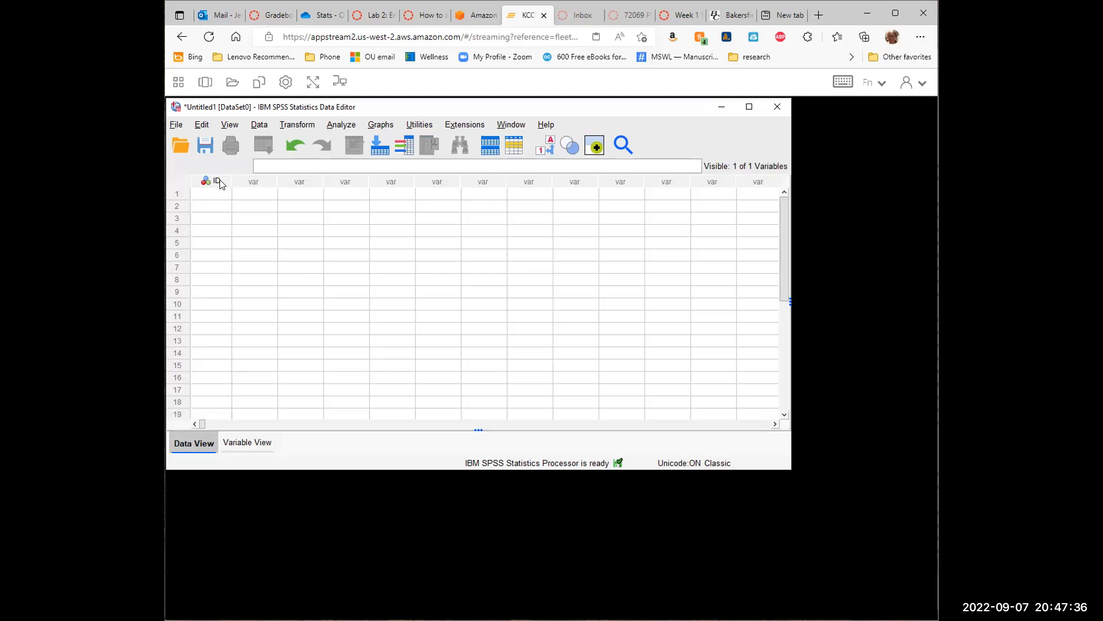
click(203, 196)
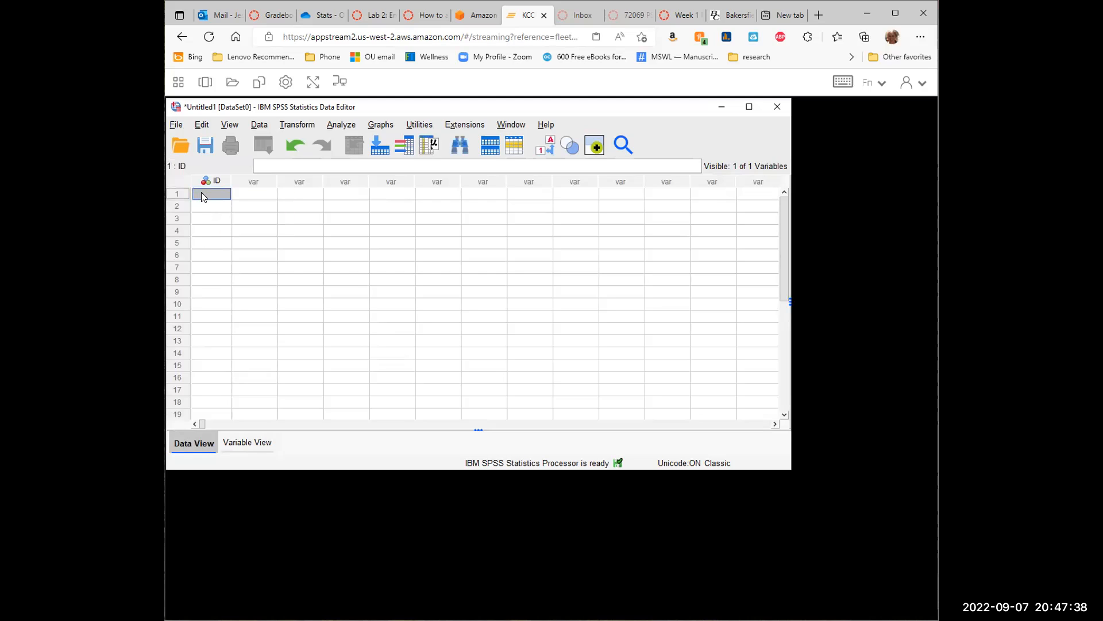
text(1)
key(Return)
text(2)
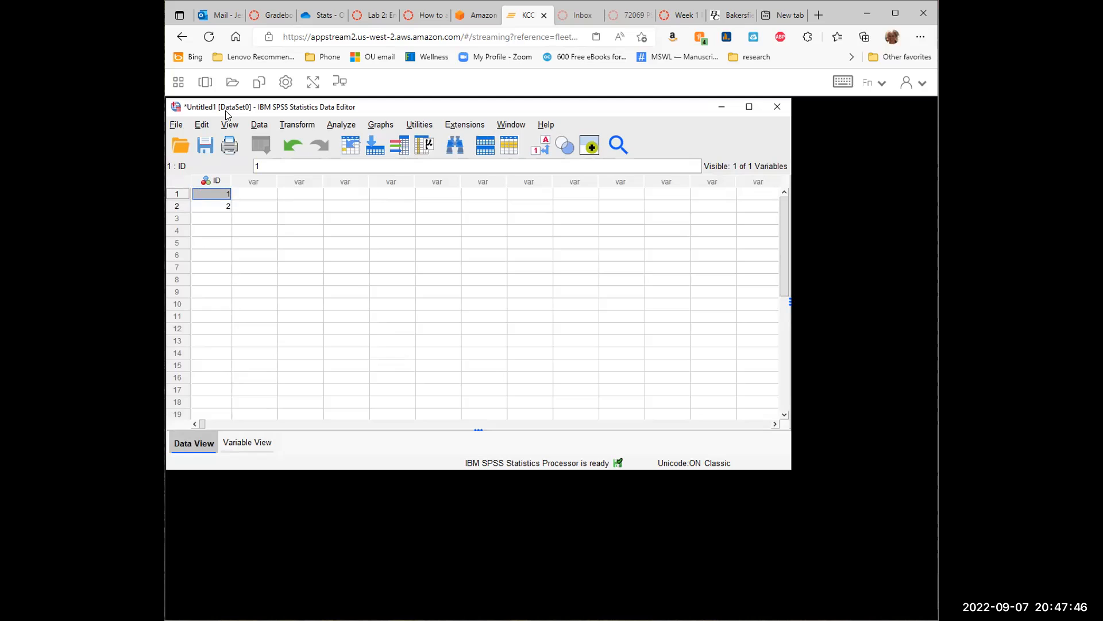
Step: Start saving the dataset under a new name and choose the Files folder on OneDrive as its location
click(177, 125)
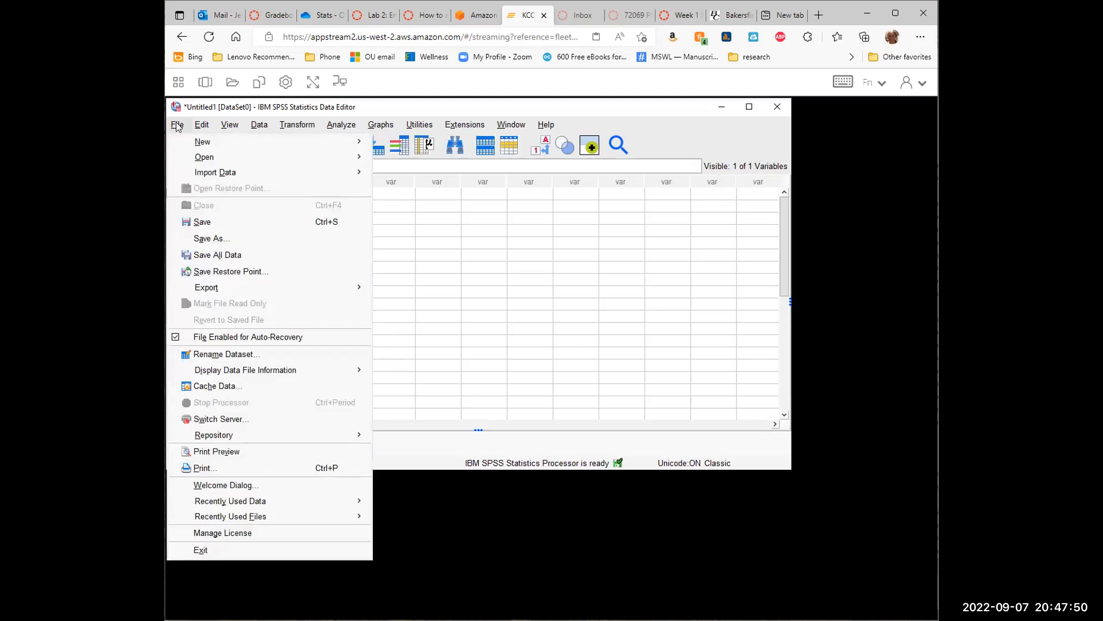
click(216, 240)
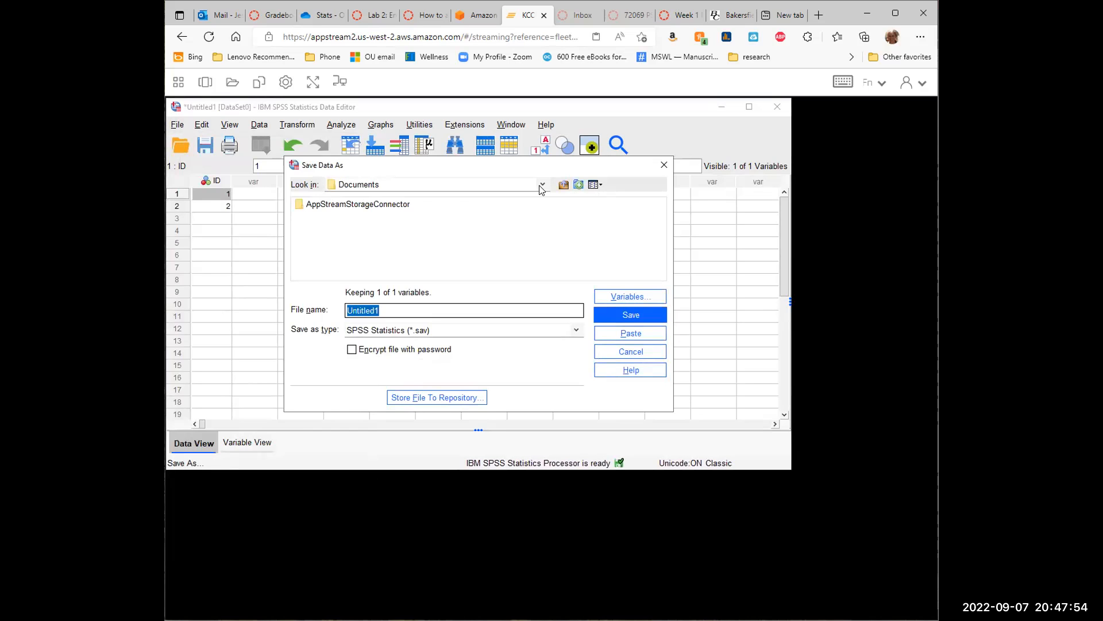
click(541, 187)
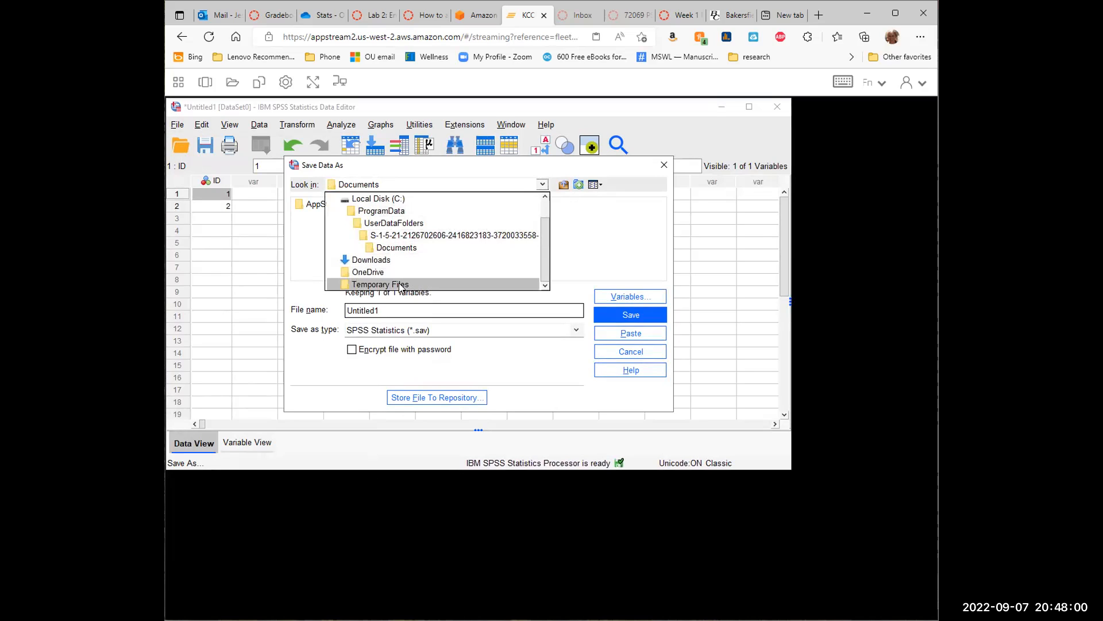
click(368, 271)
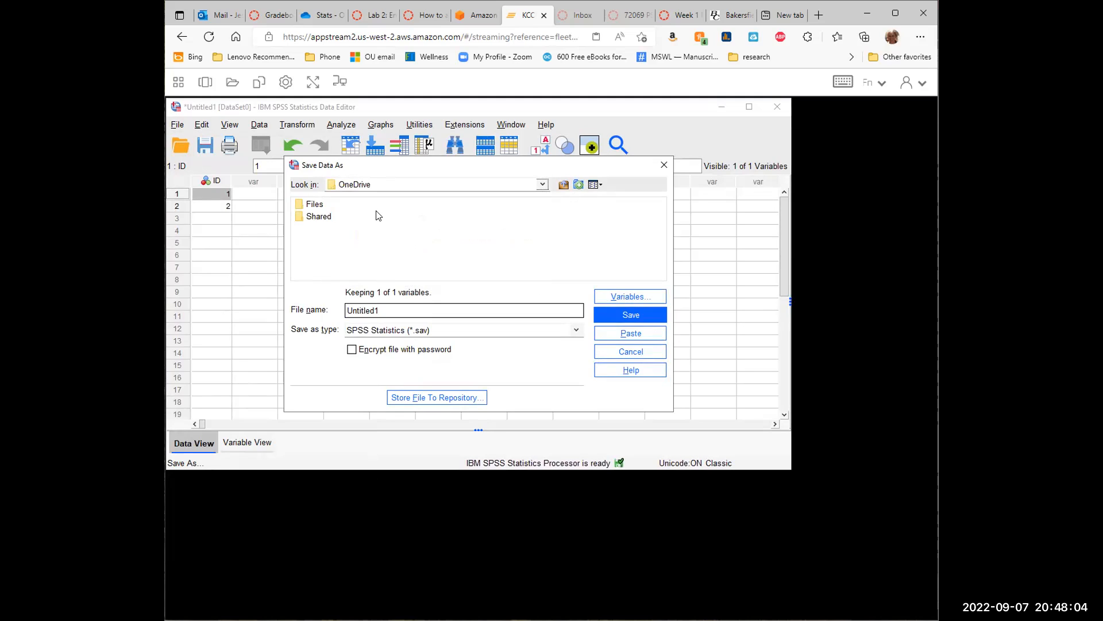
click(304, 206)
double_click(304, 206)
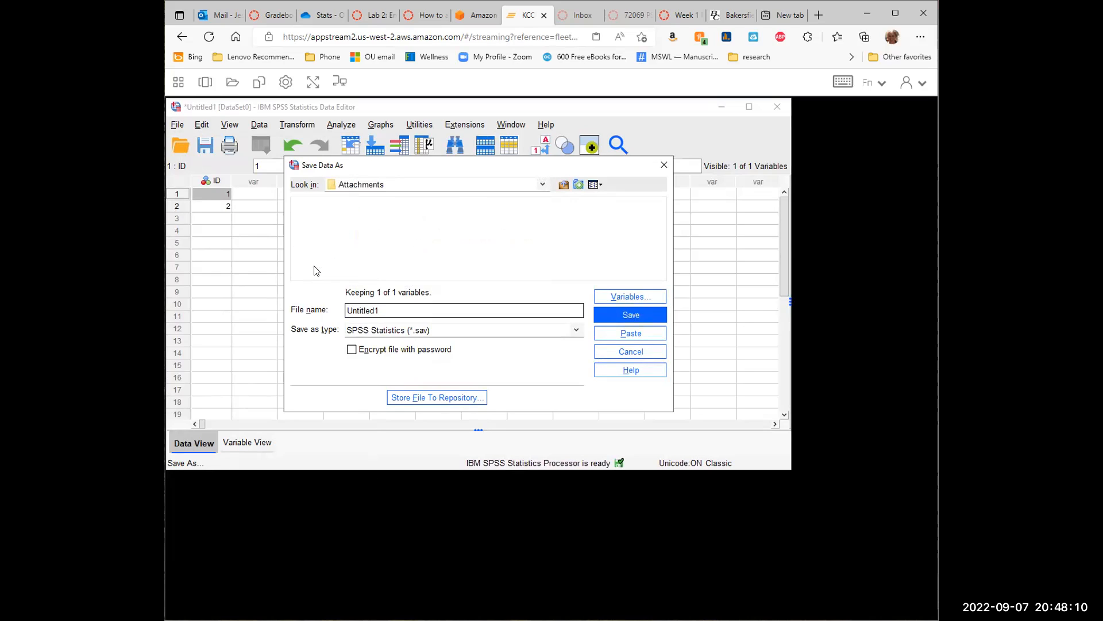
click(563, 184)
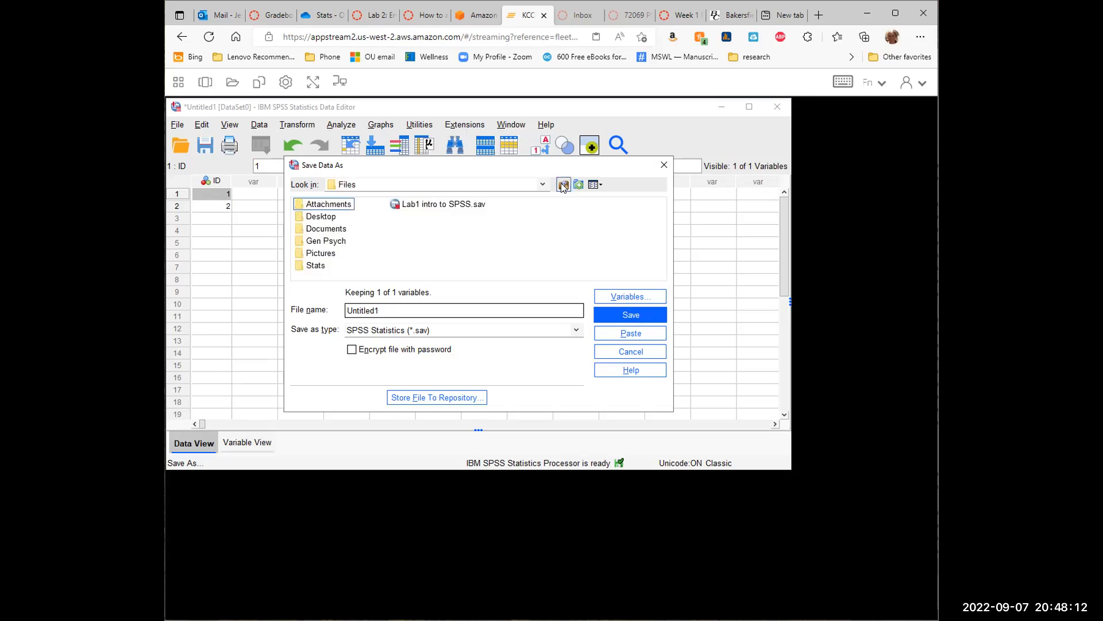
Step: Name the data file "Entering data ex" and save it in SPSS Statistics format
click(435, 207)
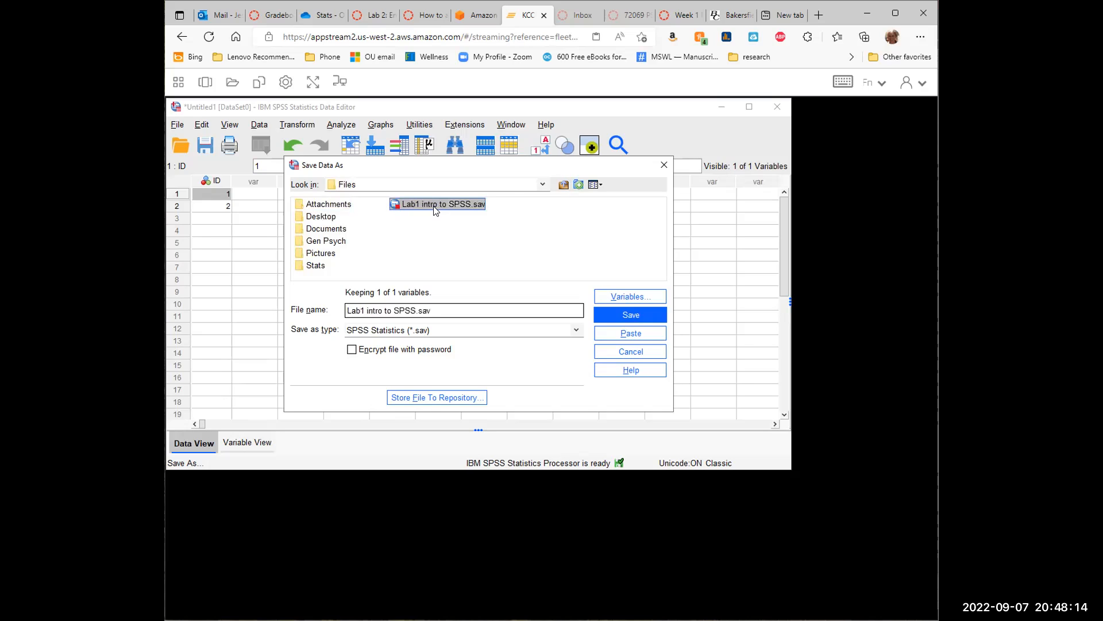
click(435, 304)
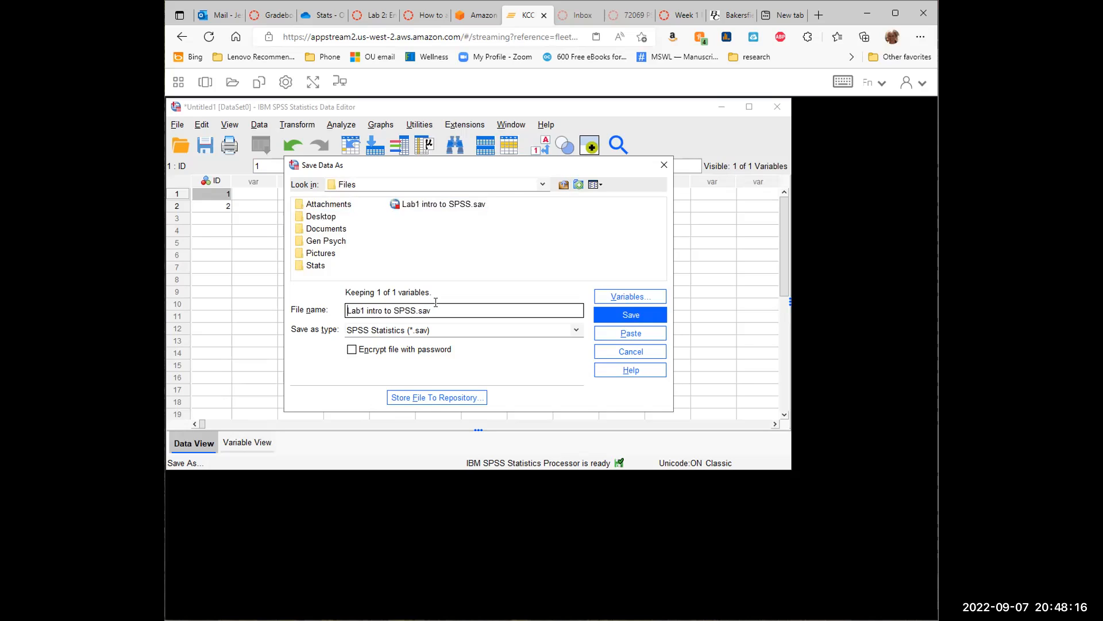
drag(444, 307, 336, 311)
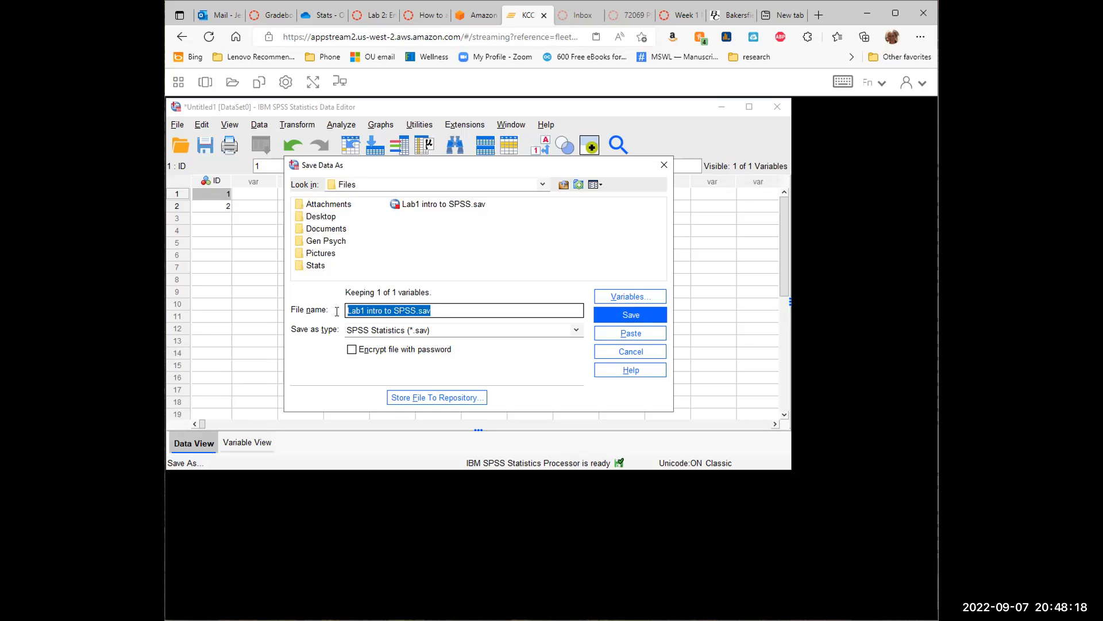
text(Entering d)
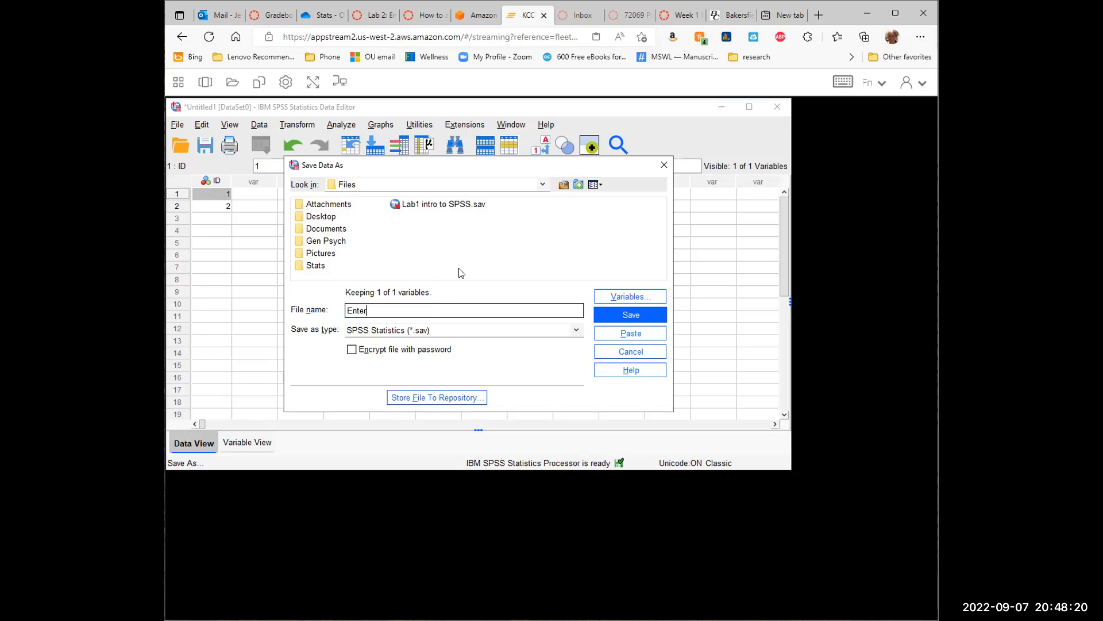
text(ata ex)
click(632, 315)
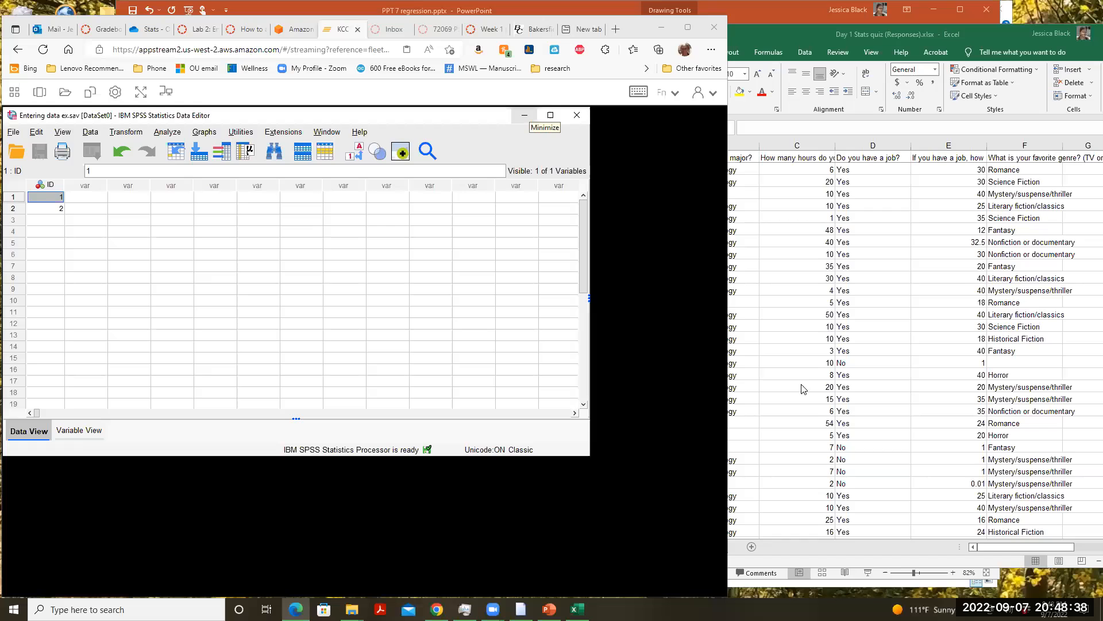
Step: Consult the survey responses in Excel, then add a second SPSS variable named Year with 0 decimals
click(777, 78)
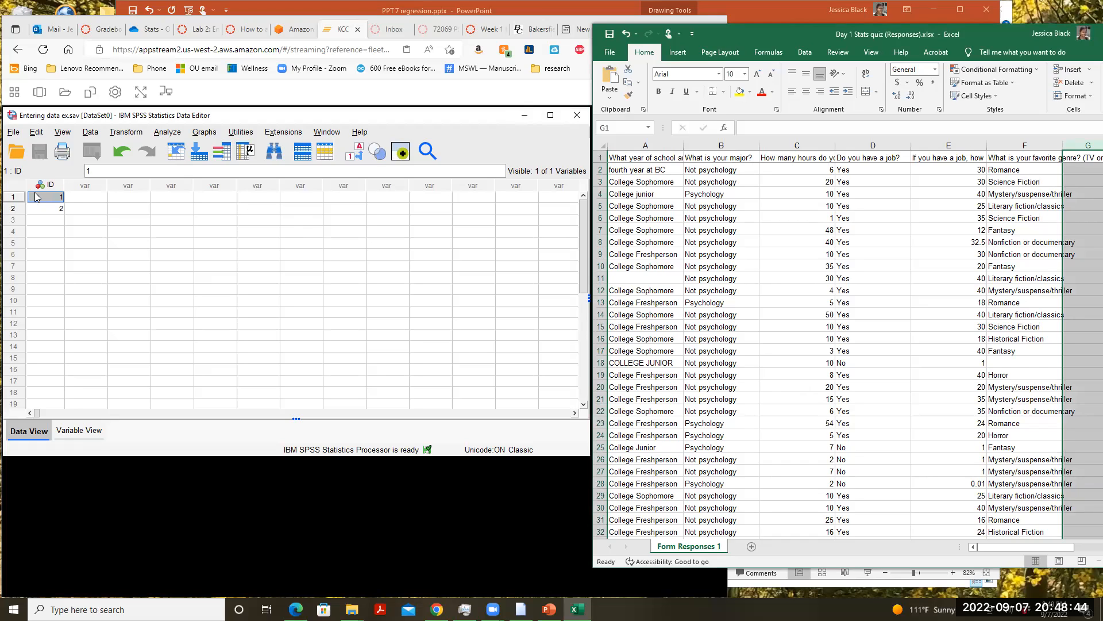
click(84, 433)
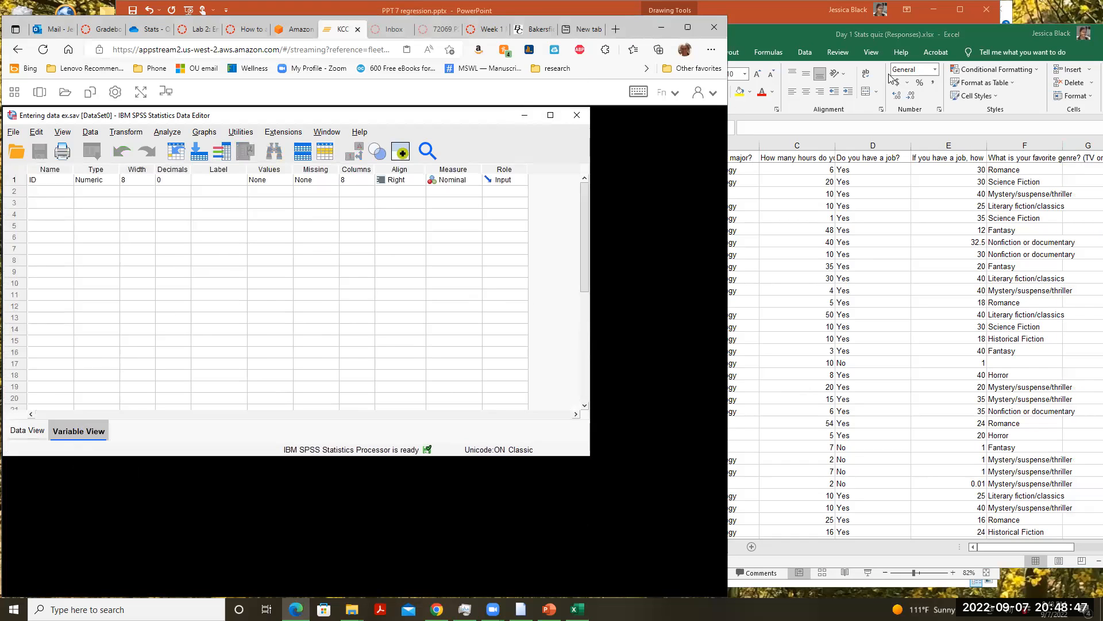
click(983, 28)
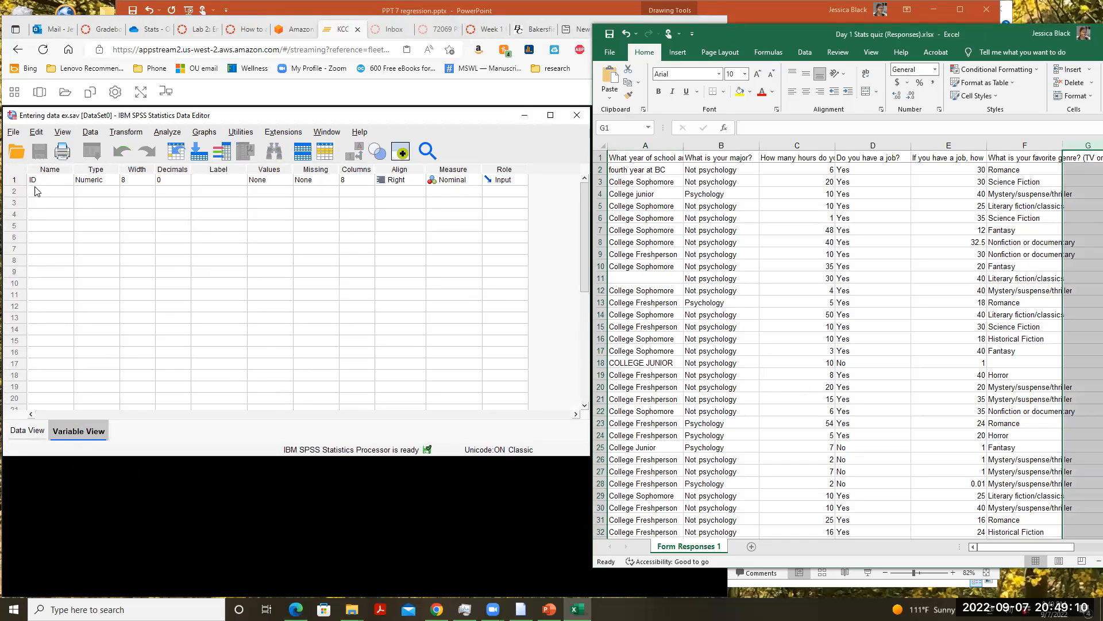
click(59, 191)
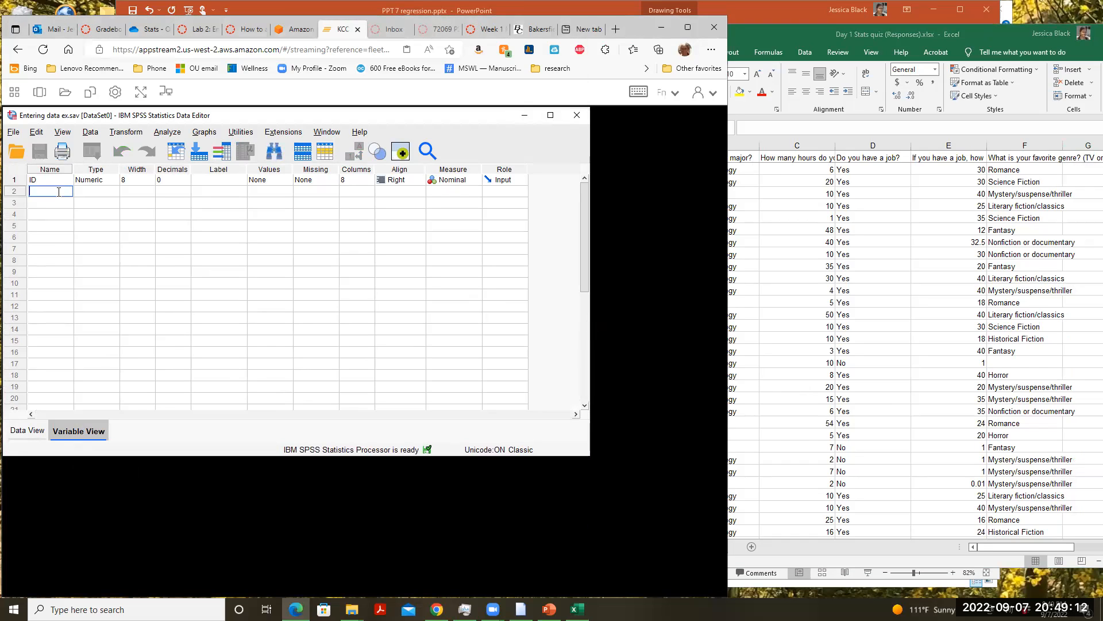
text(Year)
click(185, 192)
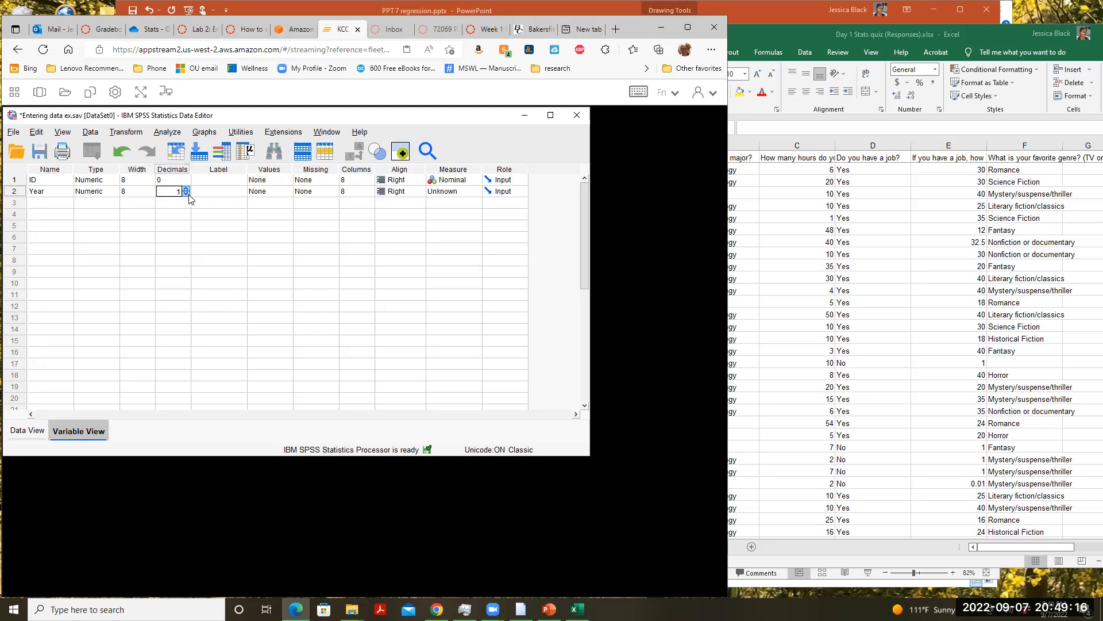
Step: Label the Year variable "What year of school are you in?" and narrow the Label column
click(227, 192)
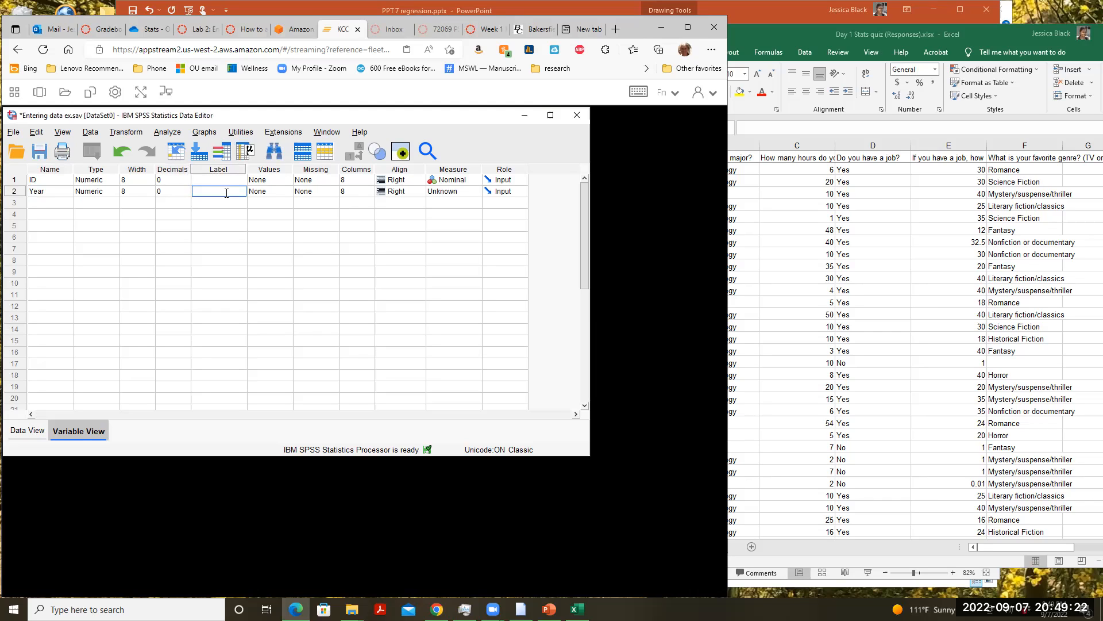
text(What year of school ar)
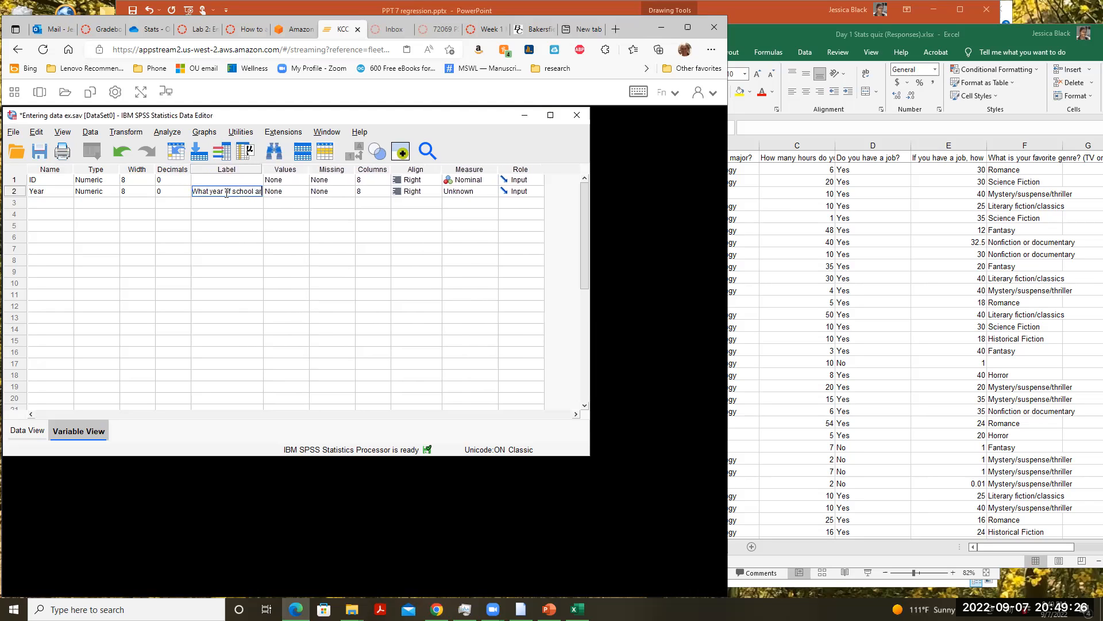
text(e you in?)
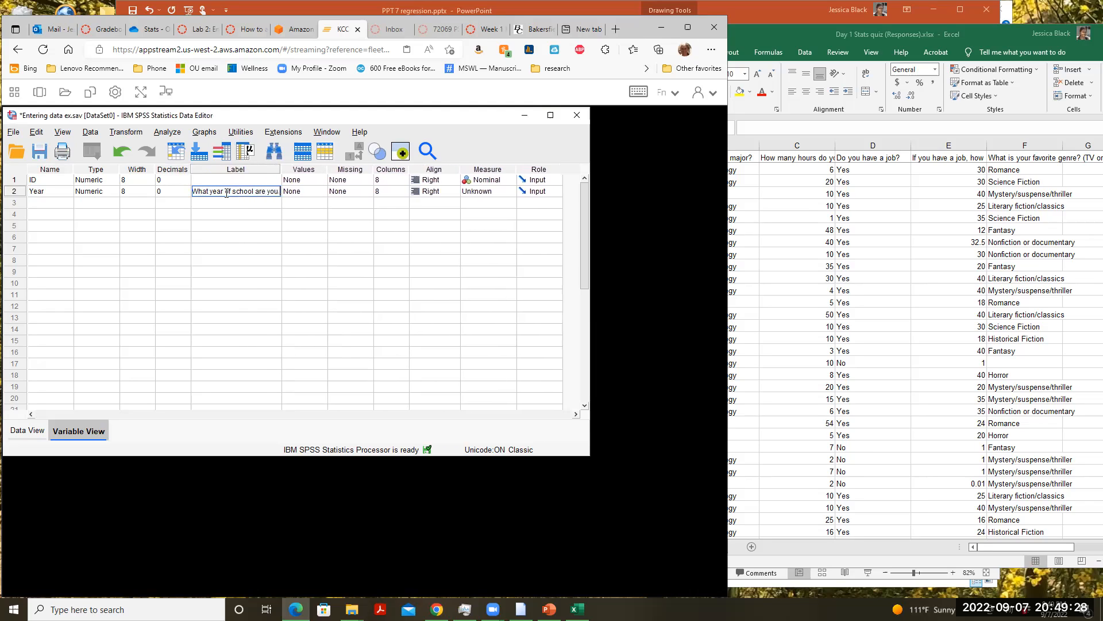
click(304, 170)
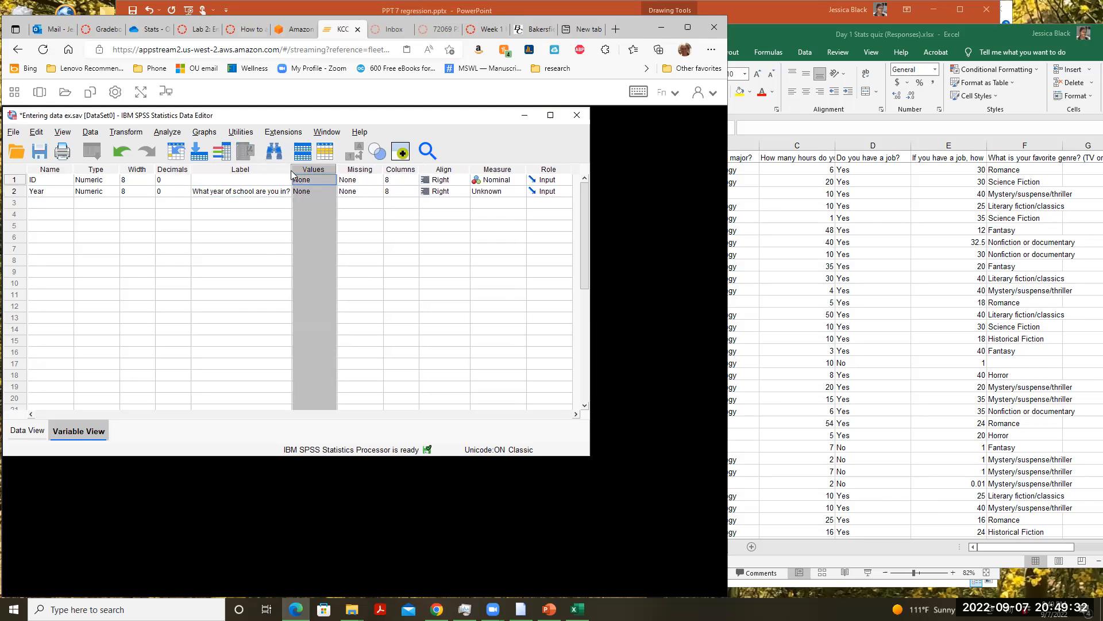
drag(292, 169, 251, 166)
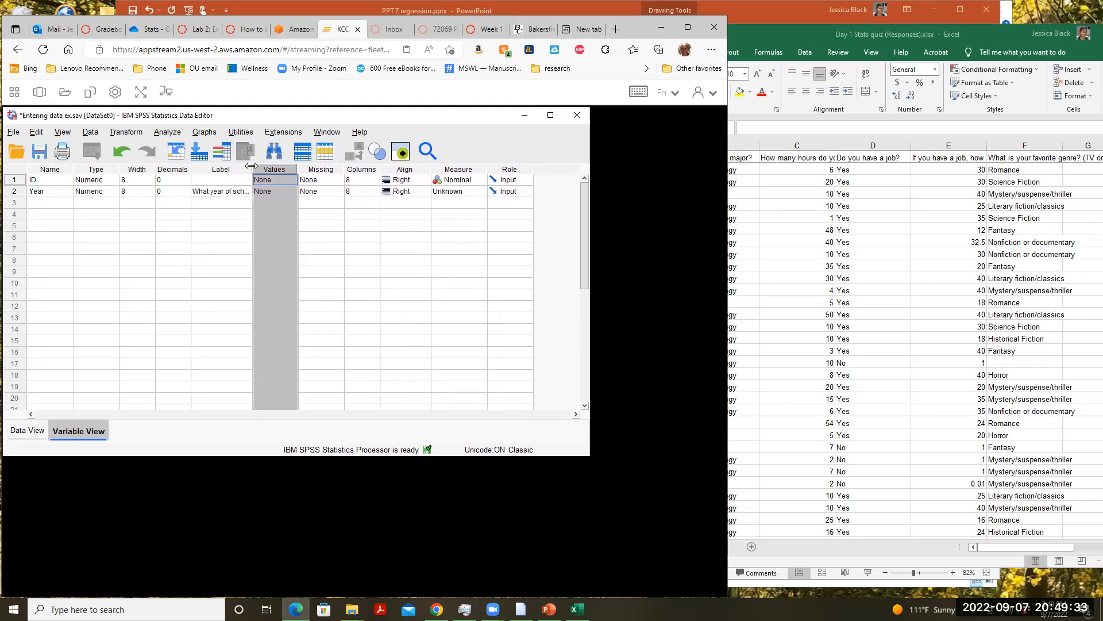
Step: Open the value labels for Year and define value 1 as Freshperson
click(294, 192)
click(293, 192)
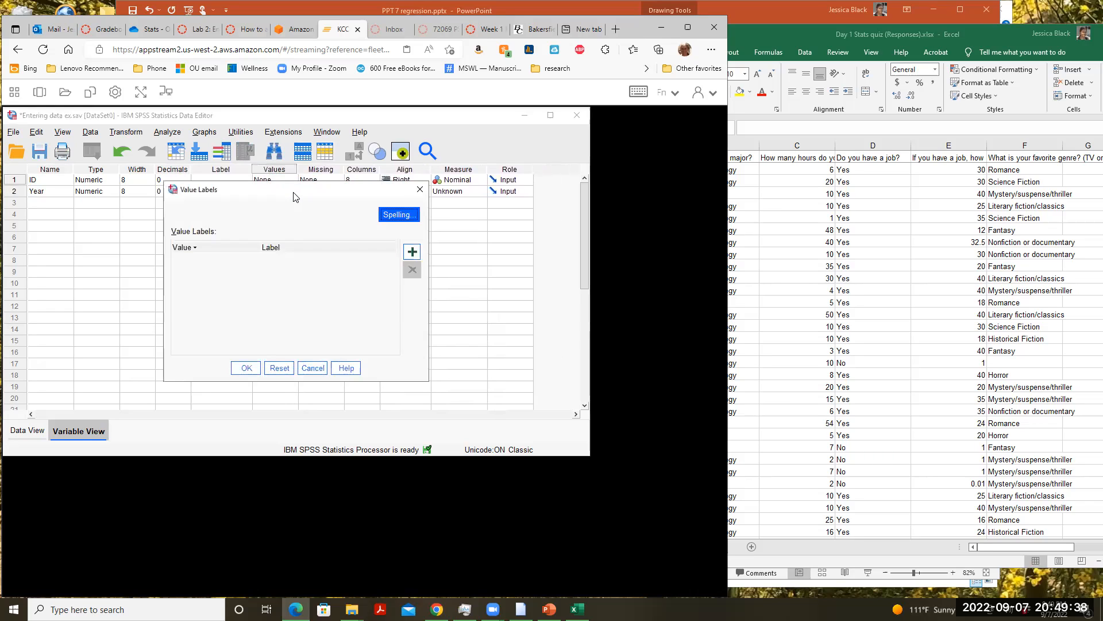
click(420, 189)
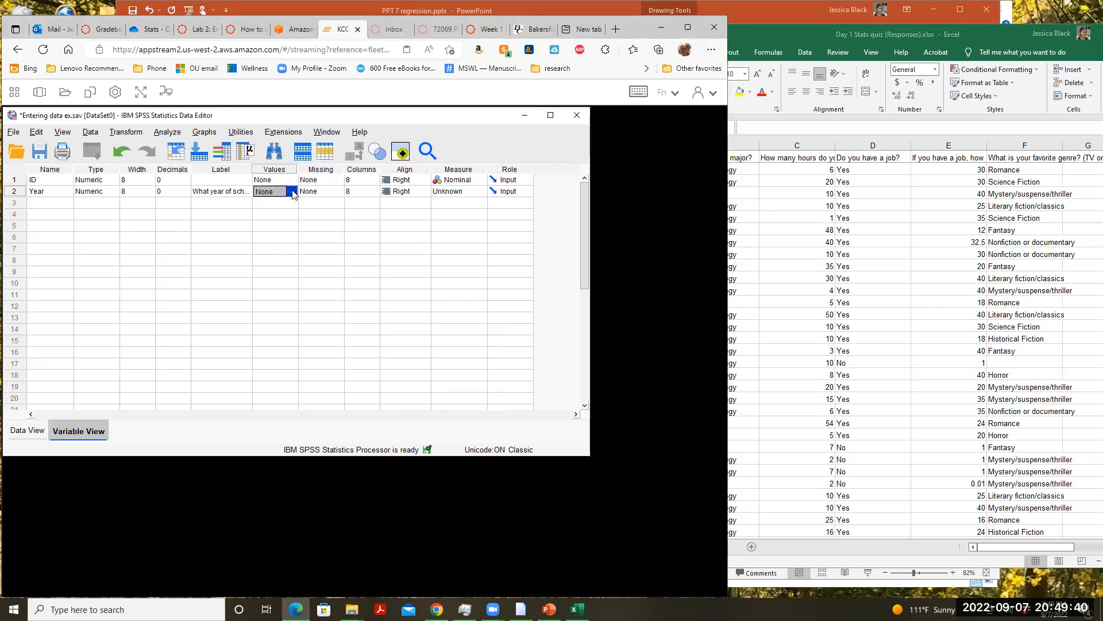
click(292, 192)
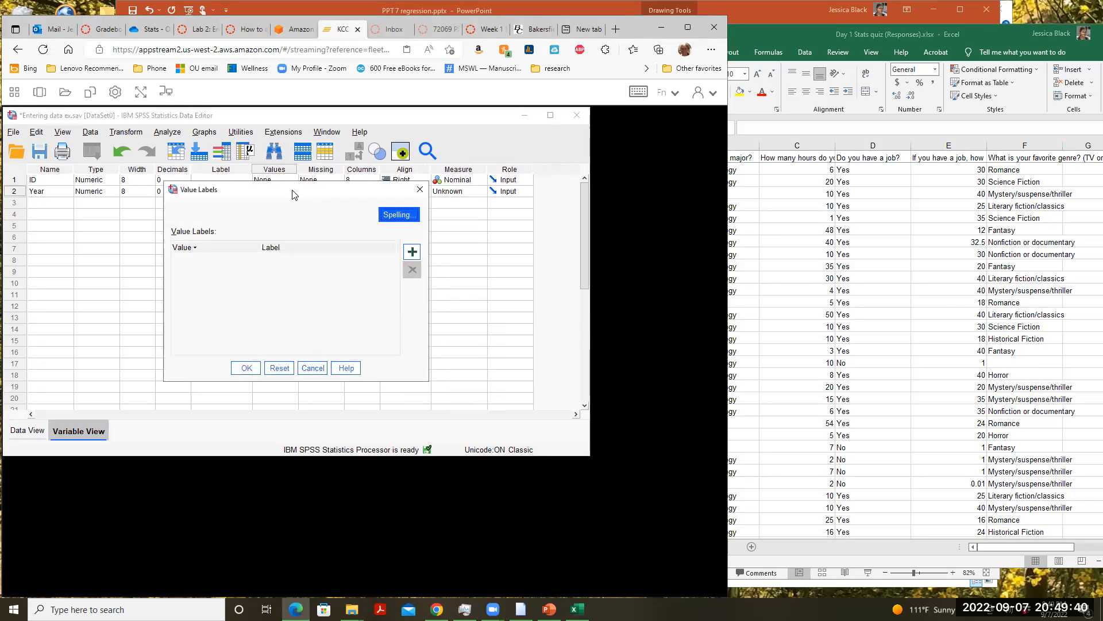
click(417, 253)
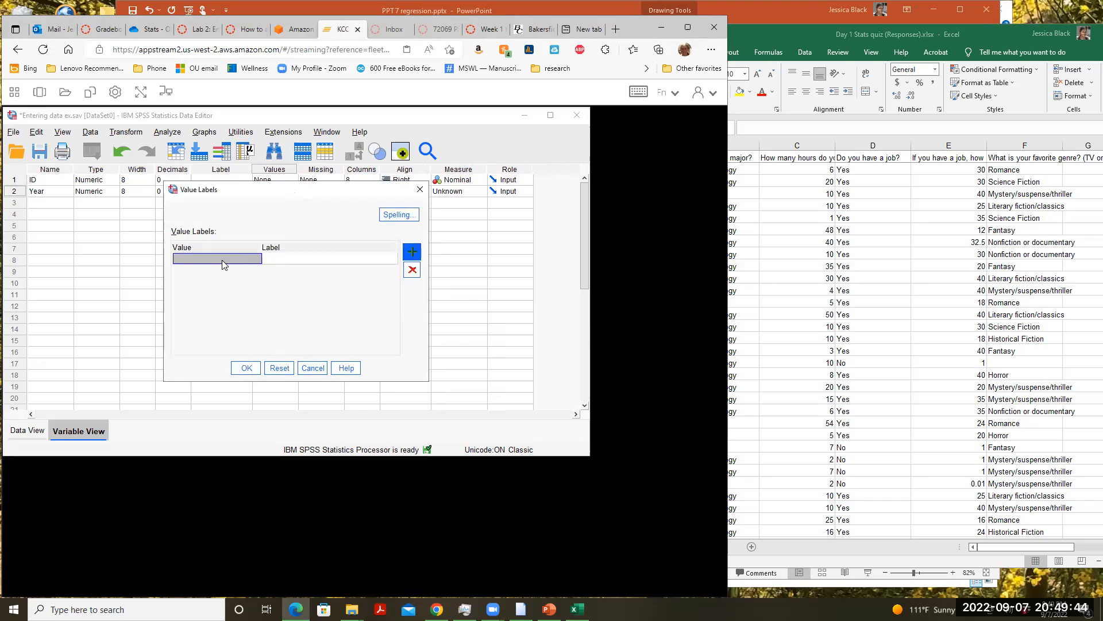
text(1)
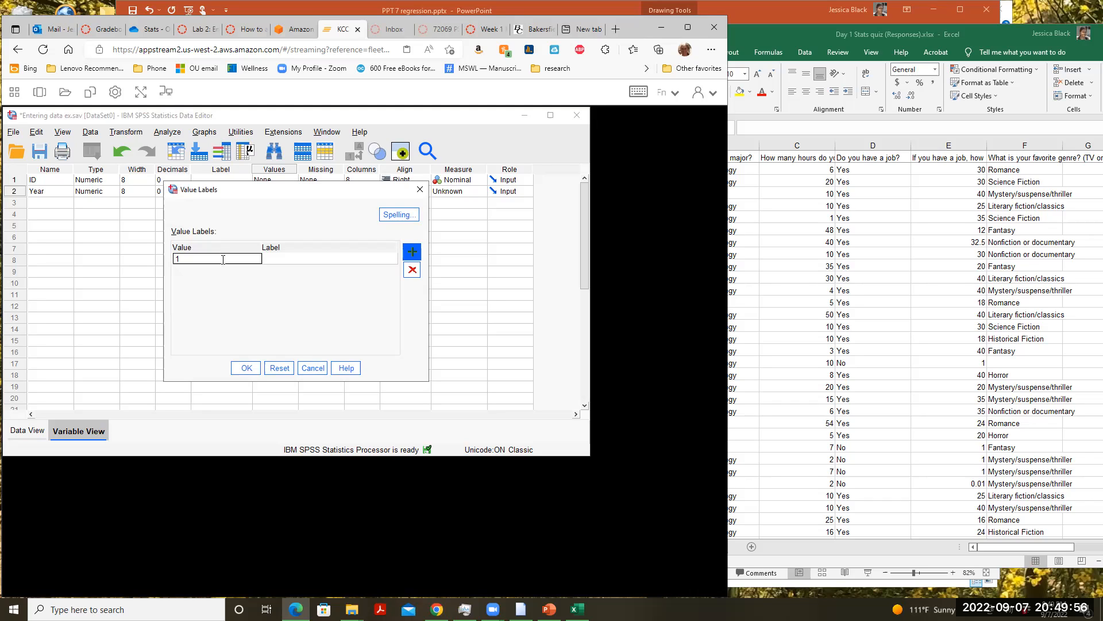
click(278, 258)
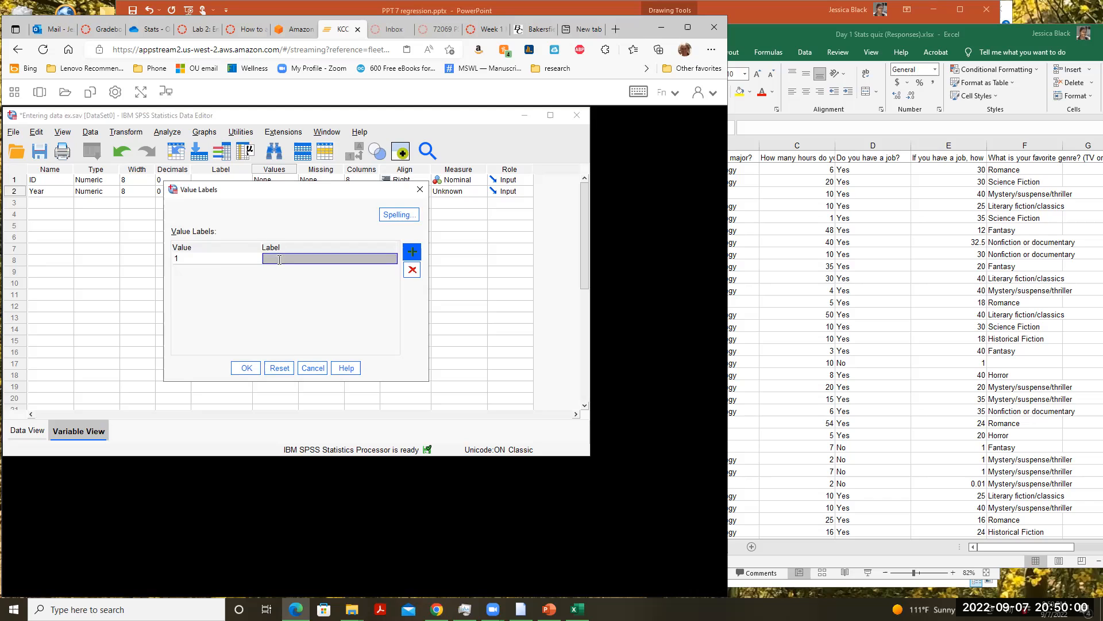
text(Freshperson)
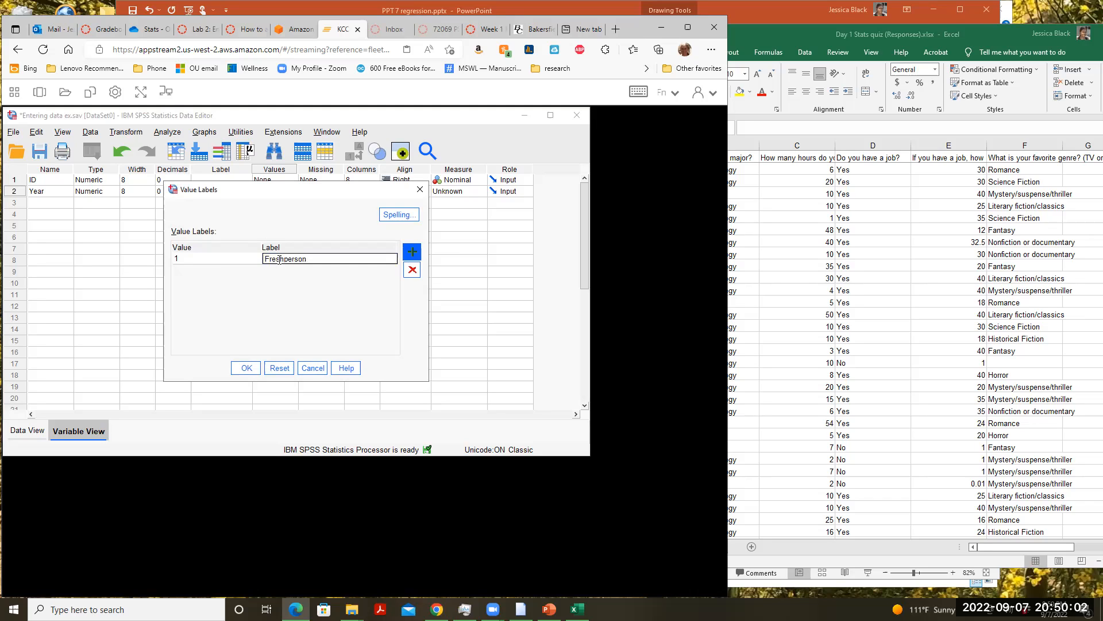
Step: Add value labels for Year with 2 as Sophomore and 3 as junior
click(414, 254)
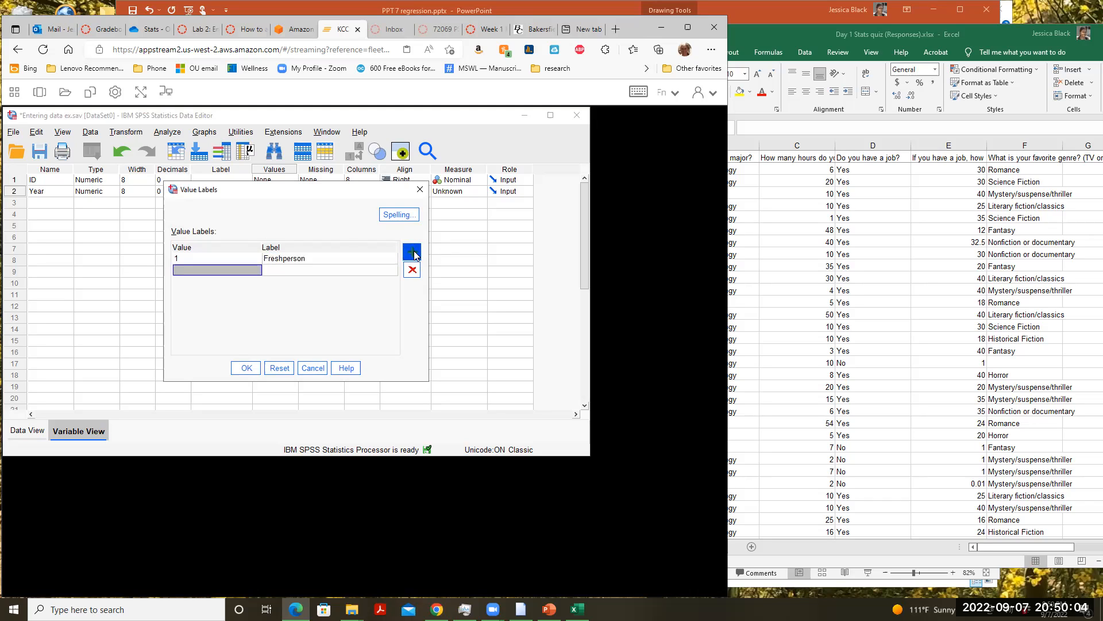
text(2)
click(347, 267)
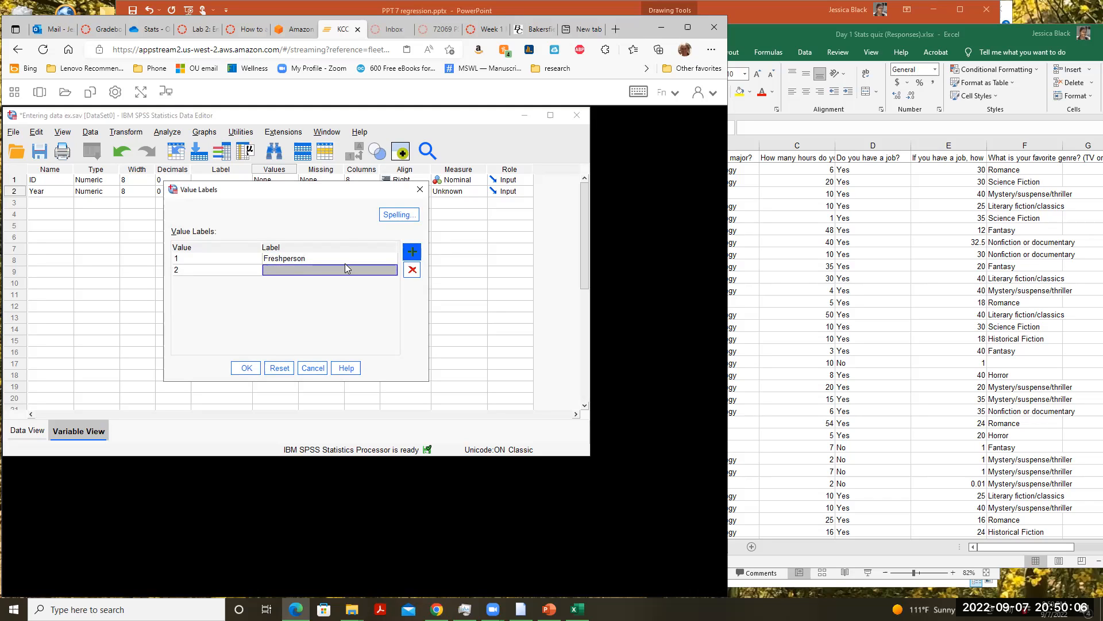
text(Sopho)
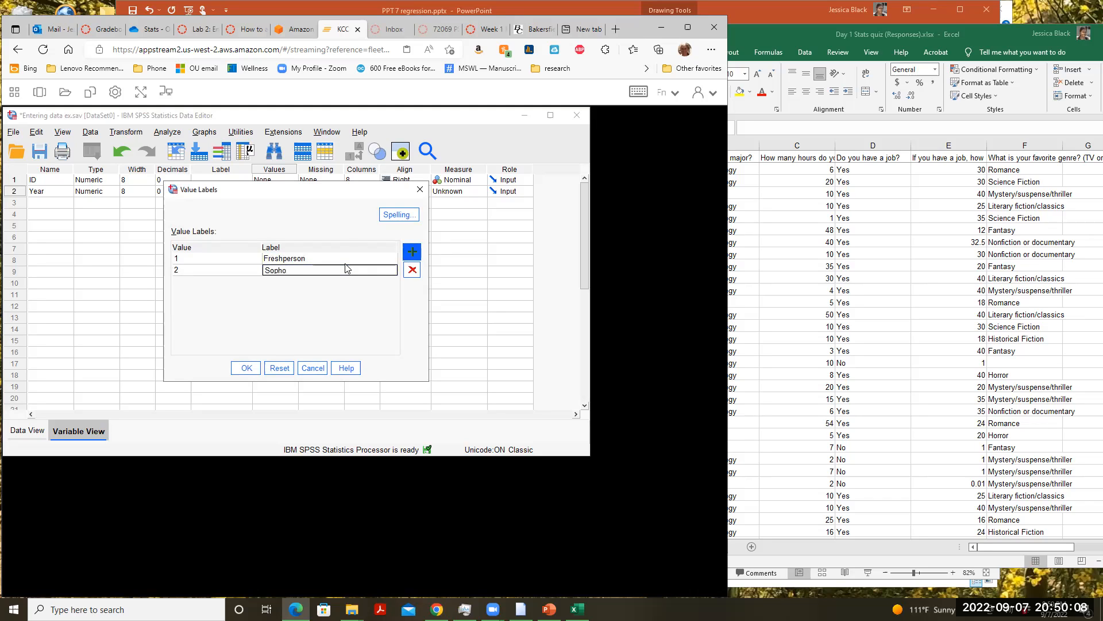
text(more)
click(417, 251)
text(3)
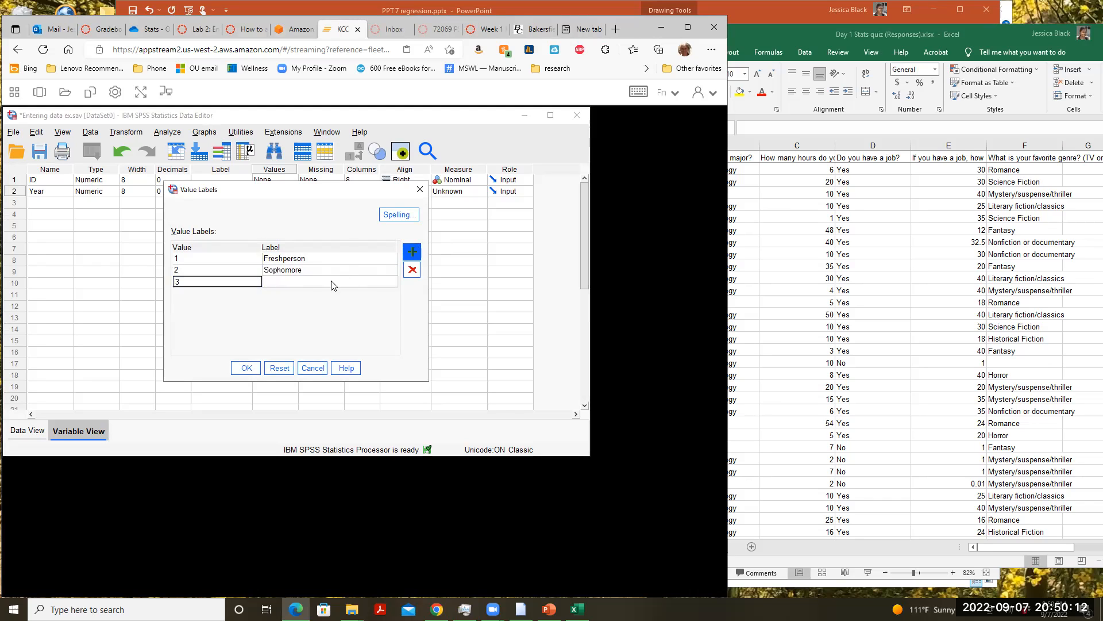
key(Tab)
text(in)
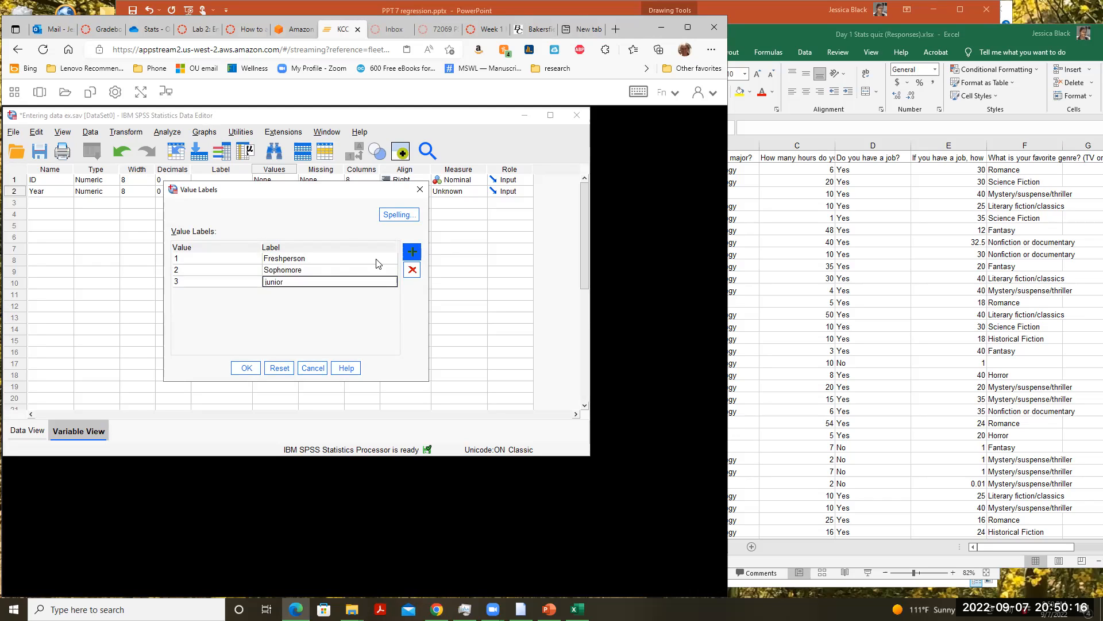
Step: Add value 4 as senior to the Year value labels and apply the list
click(413, 255)
text(4)
click(324, 292)
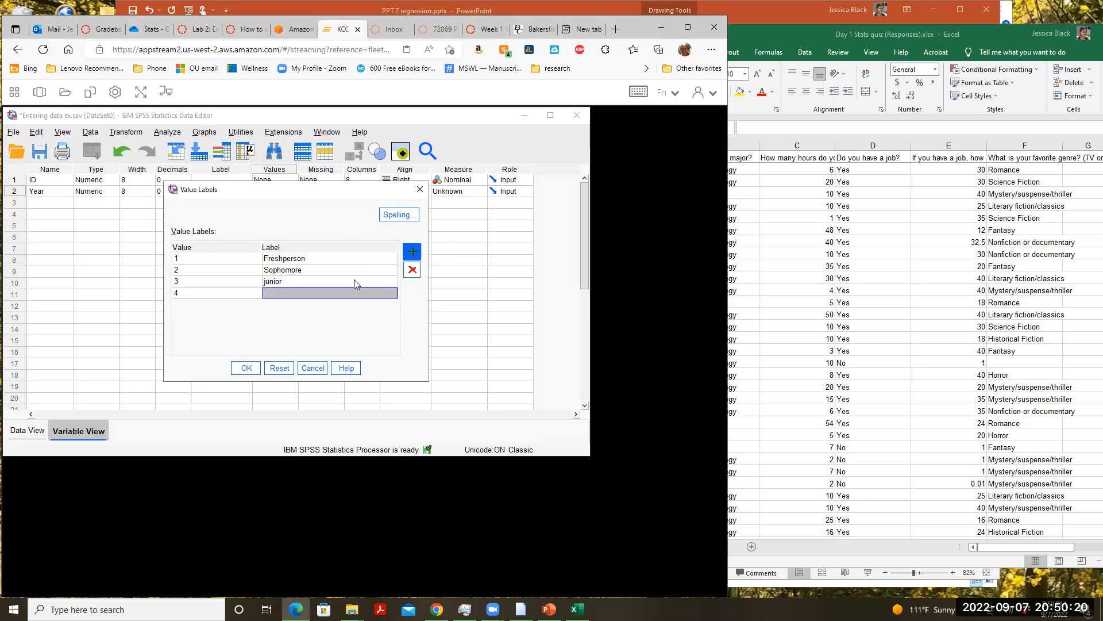
text(se)
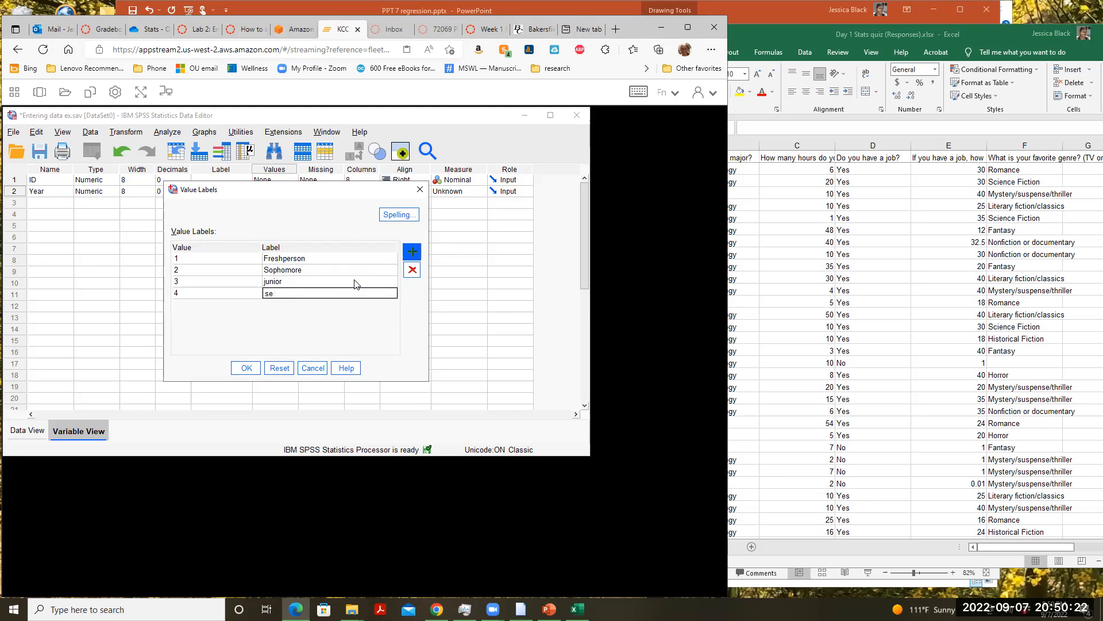
text(rnioor)
click(246, 368)
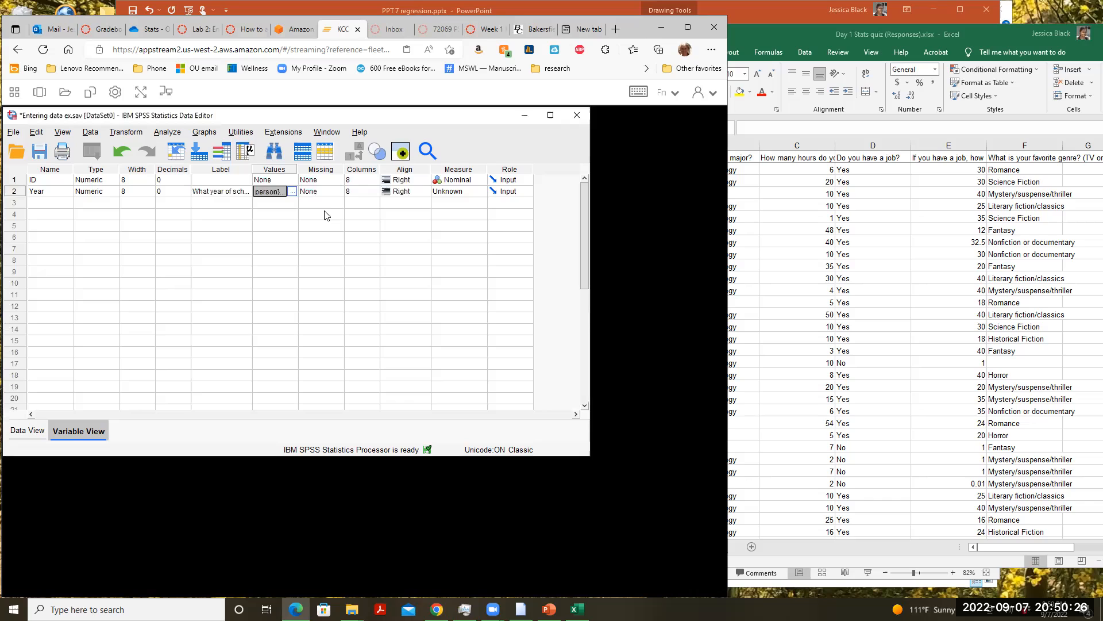
Step: Set the measurement level of the Year variable to Ordinal
click(477, 192)
click(481, 191)
click(475, 215)
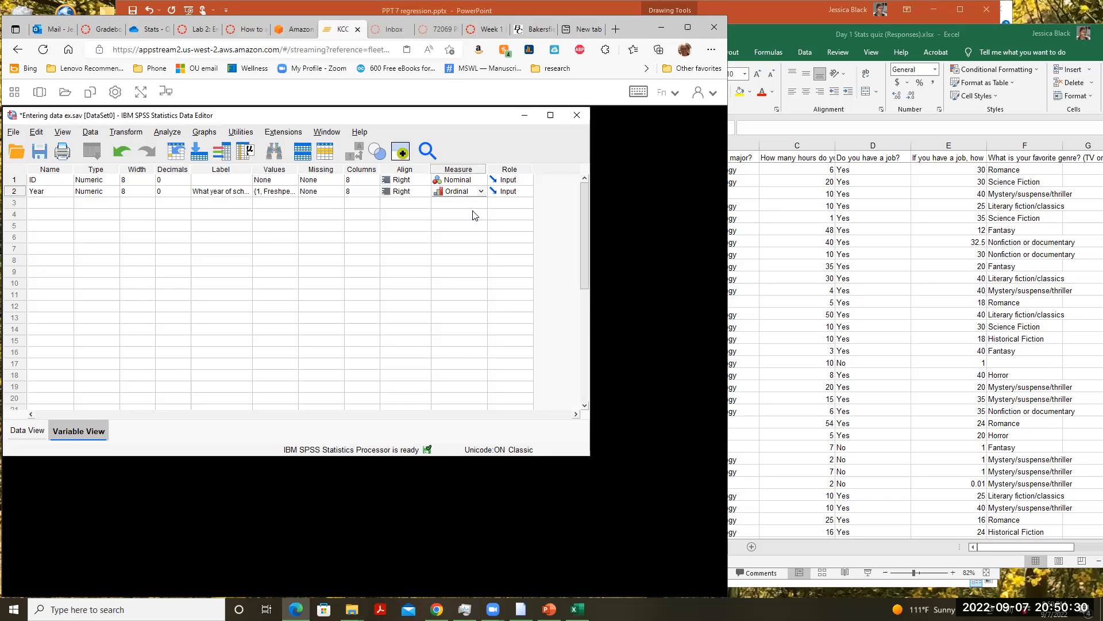
Step: Save the dataset over the existing file and consult the survey responses in Excel for the next question
click(33, 153)
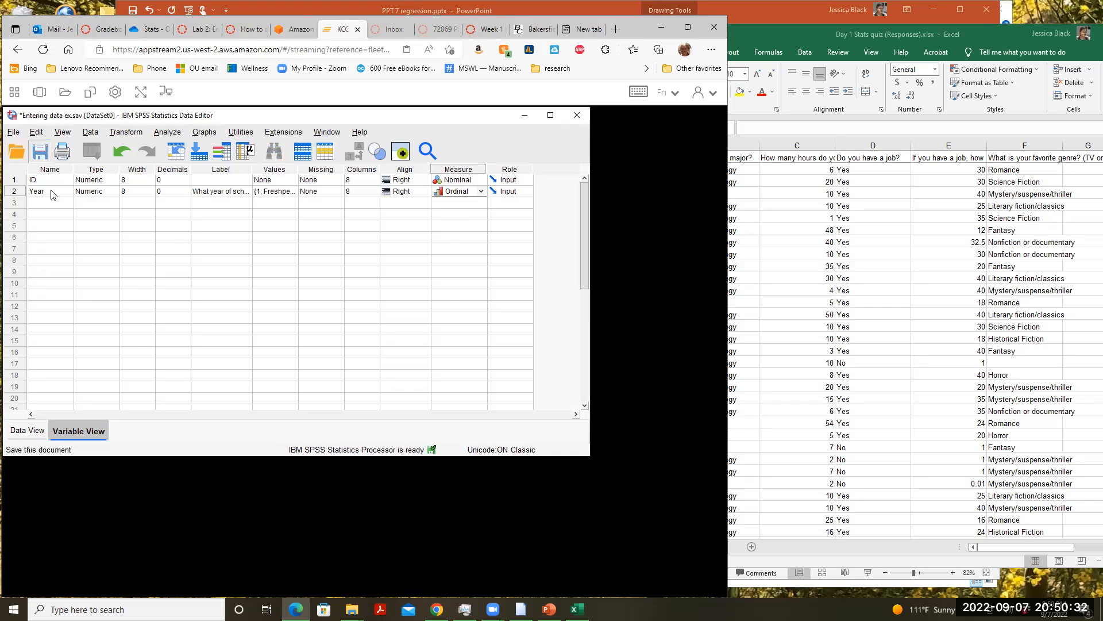
click(775, 30)
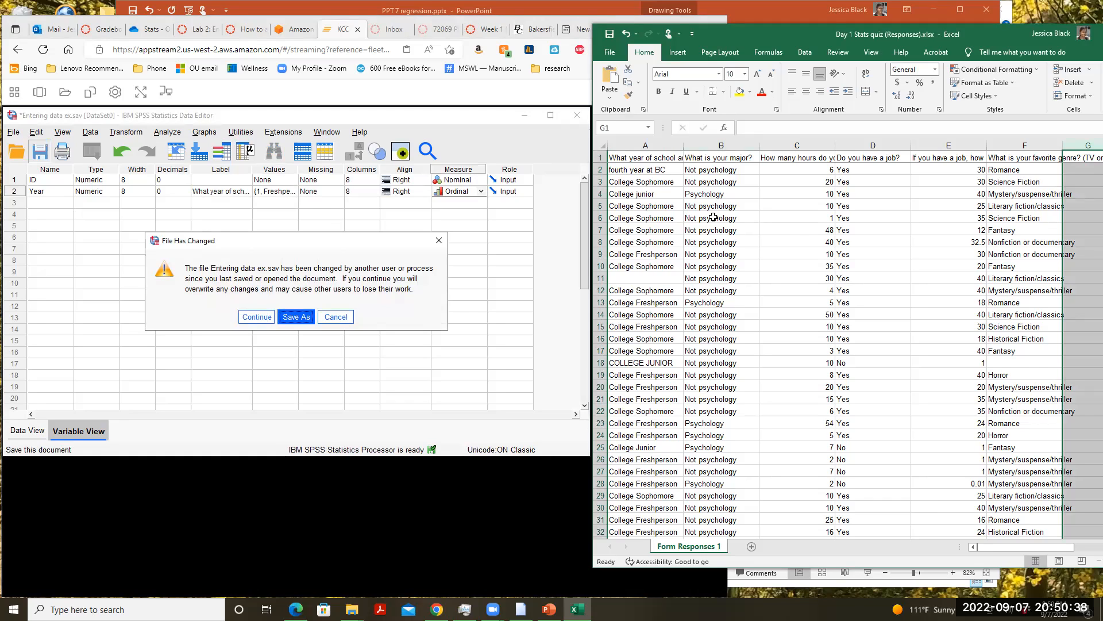
click(264, 321)
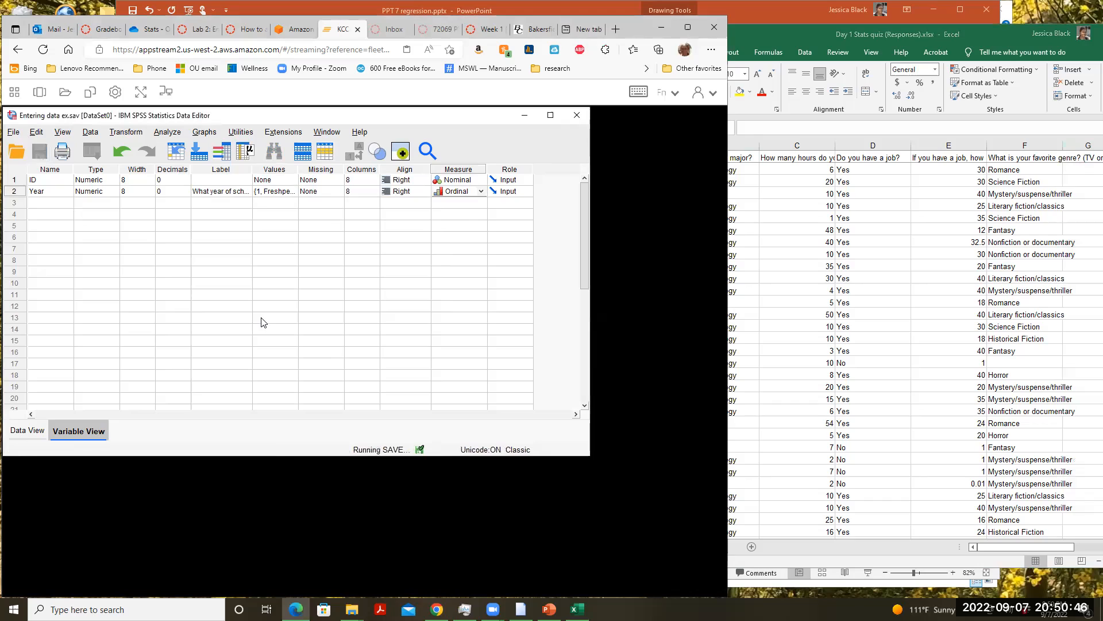
Step: Add a third variable named Major with 0 decimals
click(44, 203)
text(<ajo)
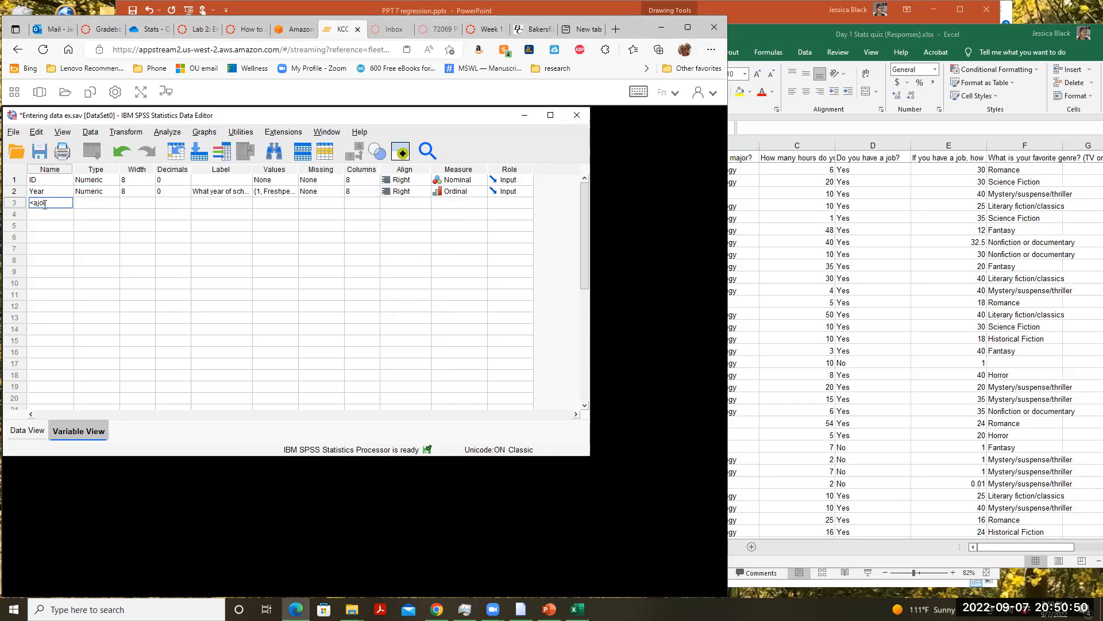
key(BackSpace)
key(BackSpace)
key(BackSpace)
text(ajor)
click(188, 207)
click(186, 205)
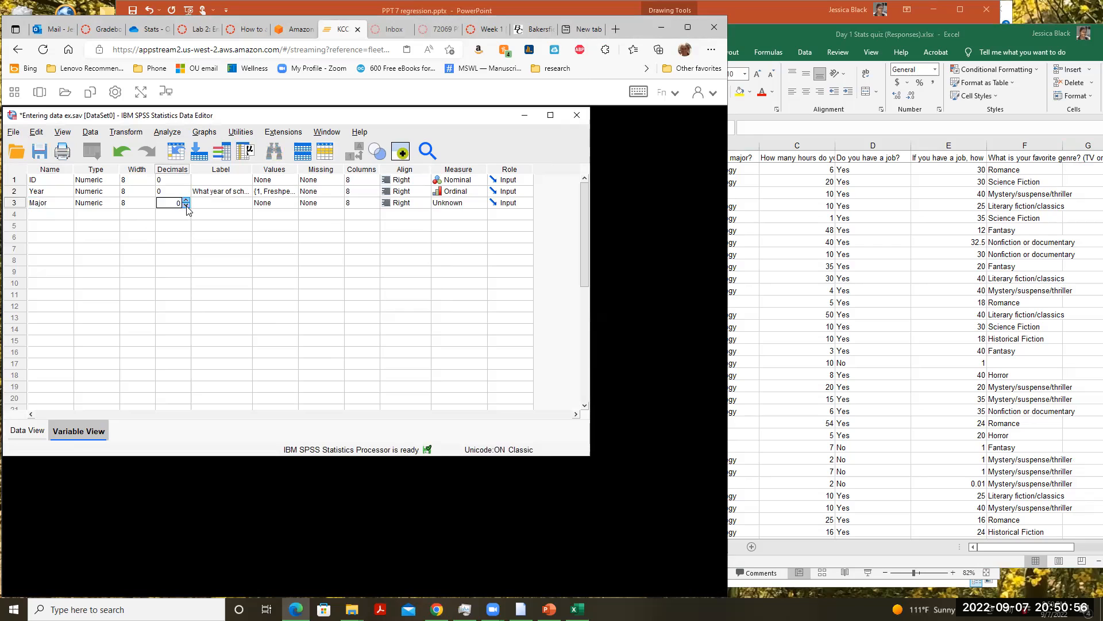
Step: Label the Major variable "What is your major?"
click(205, 202)
text(What is yoru major)
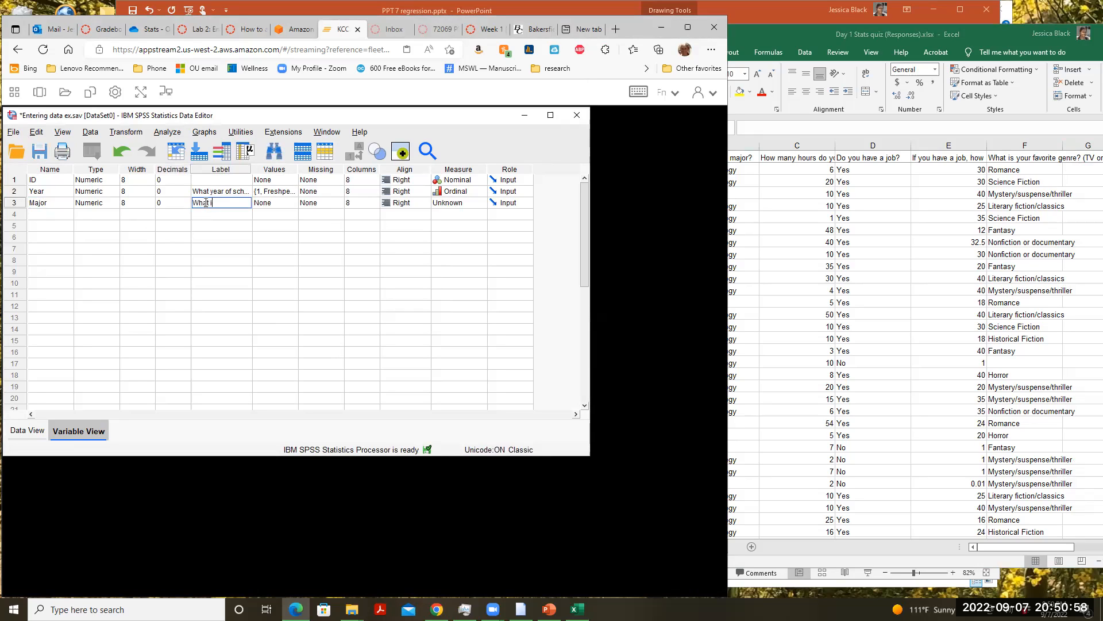
key(BackSpace)
key(BackSpace)
key(BackSpace)
key(BackSpace)
key(BackSpace)
text(ur major?)
Step: Define the value labels for Major as 1 for Psychology and 2 for Not psychology, and apply them
double_click(300, 203)
click(412, 252)
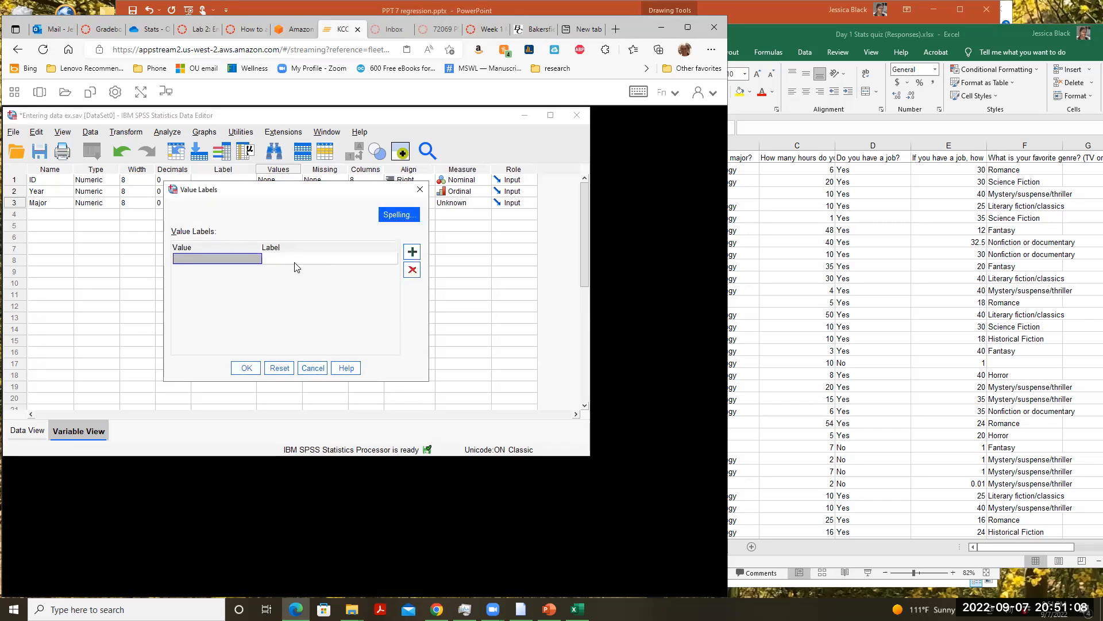
text(1)
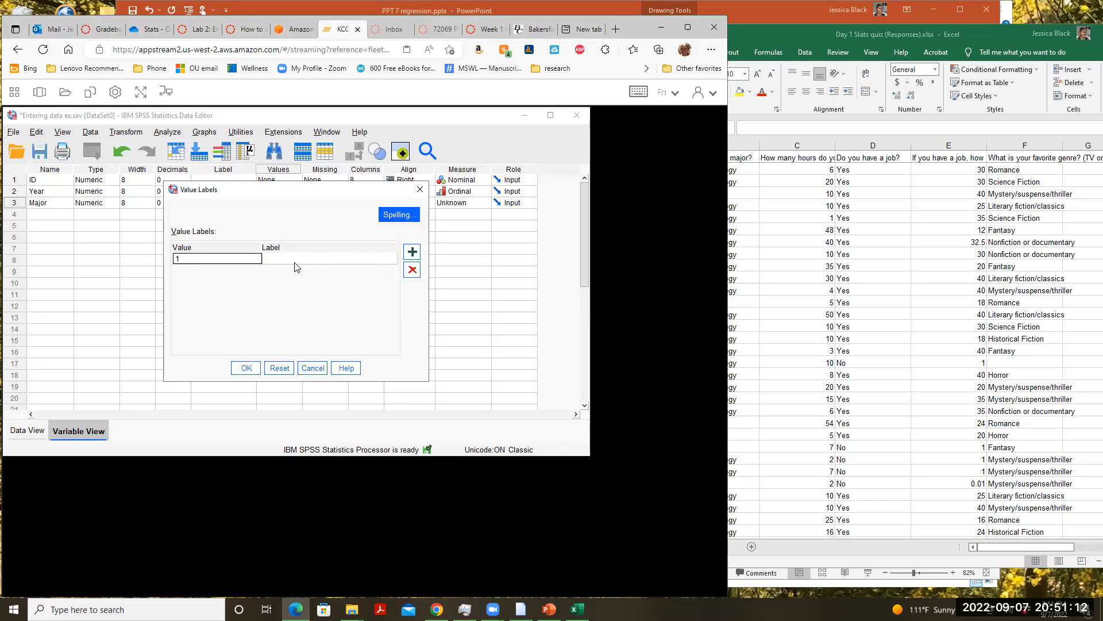
click(295, 263)
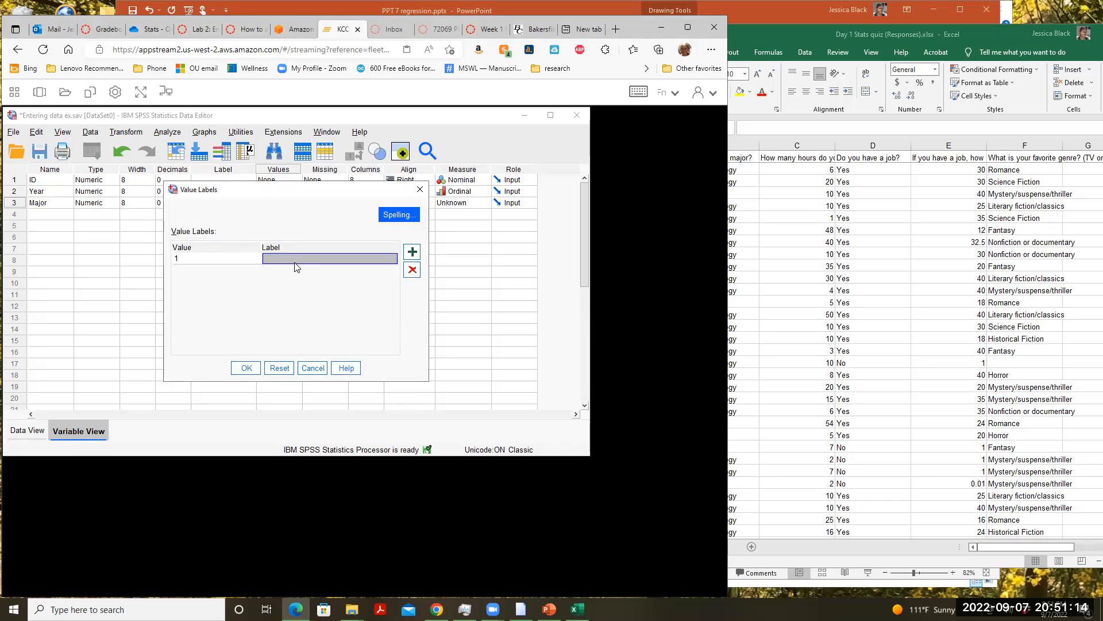
text(Psychology)
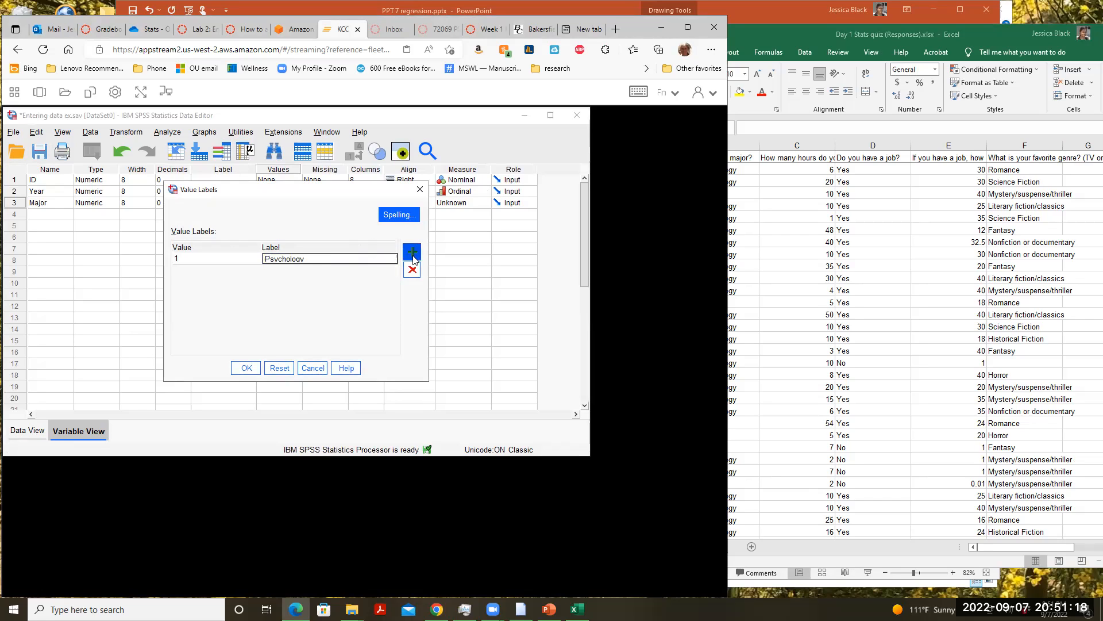
click(412, 252)
text(2)
click(283, 271)
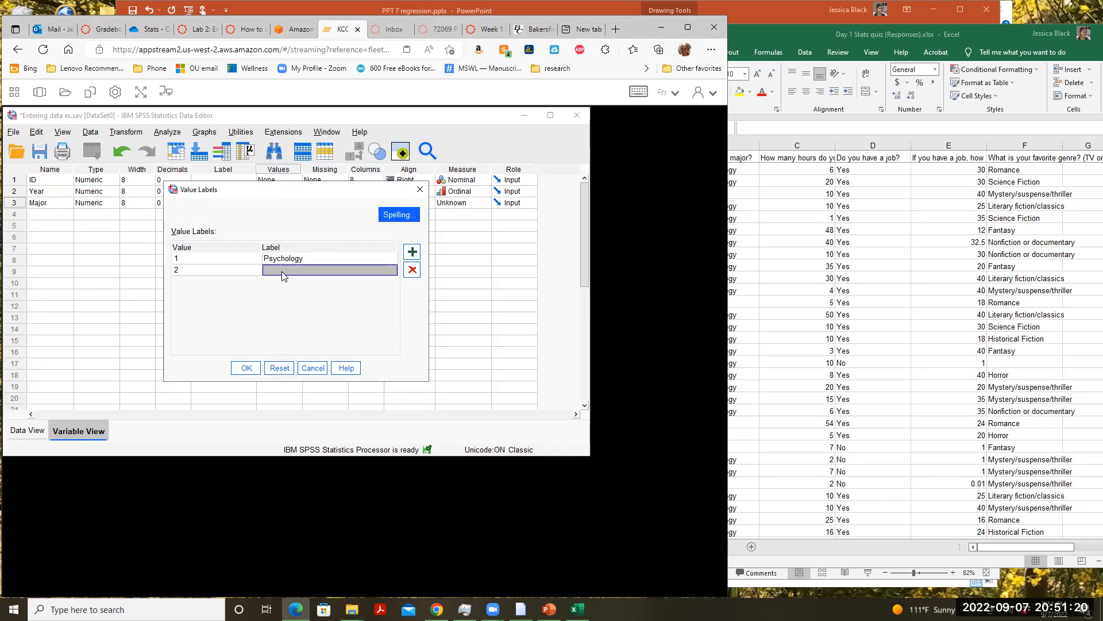
text(Not psychology)
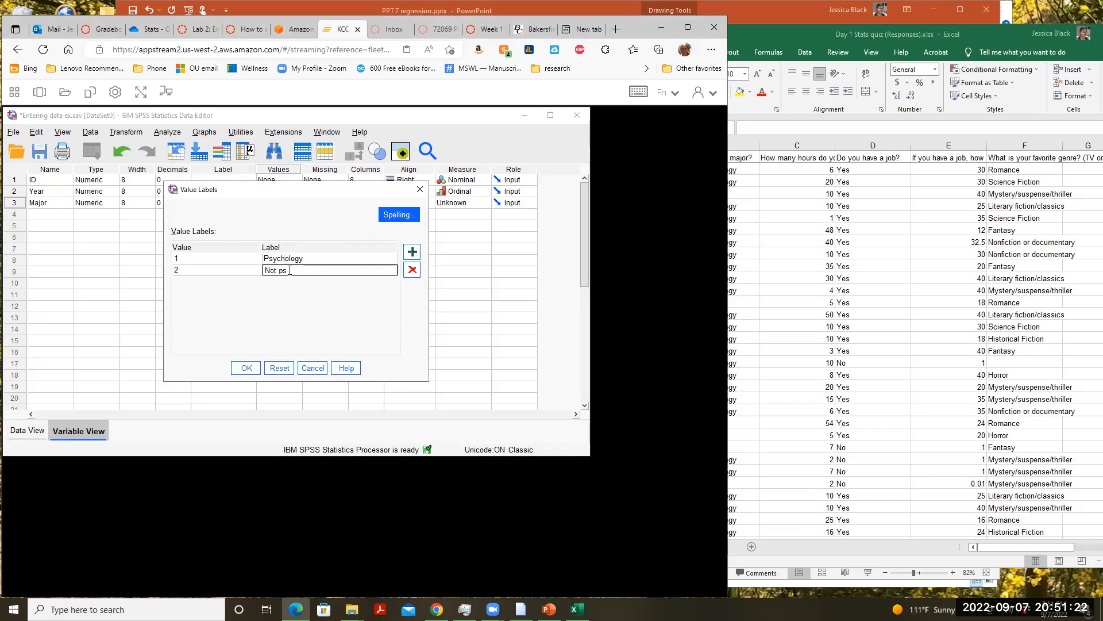
click(247, 368)
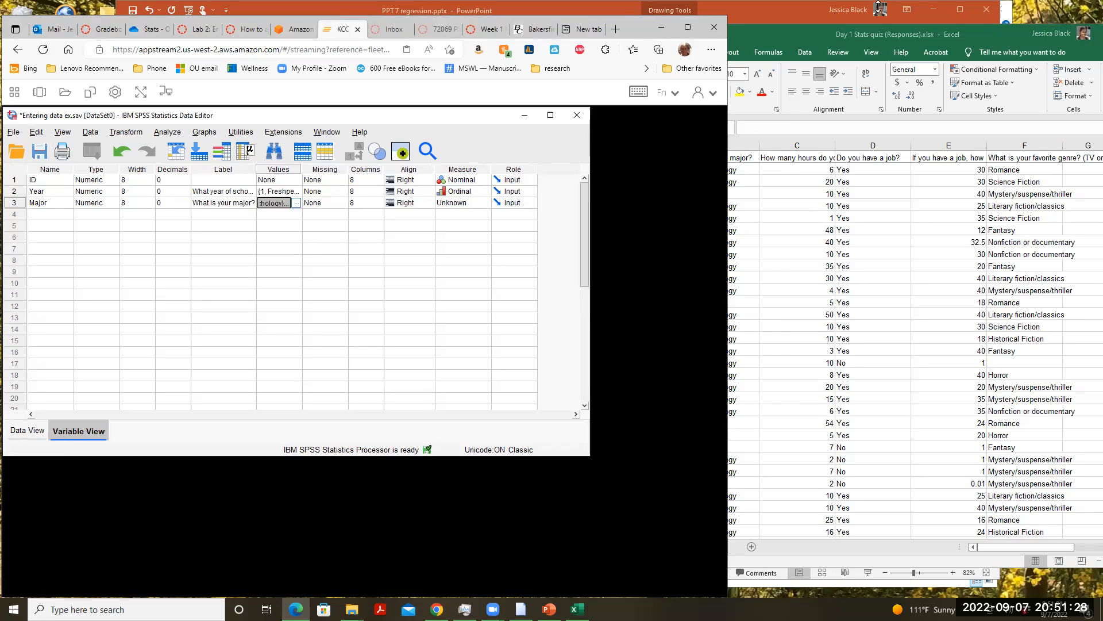
Step: Consult the social media question in the Excel responses and add a fourth SPSS variable named Social_Media_hrs
click(874, 33)
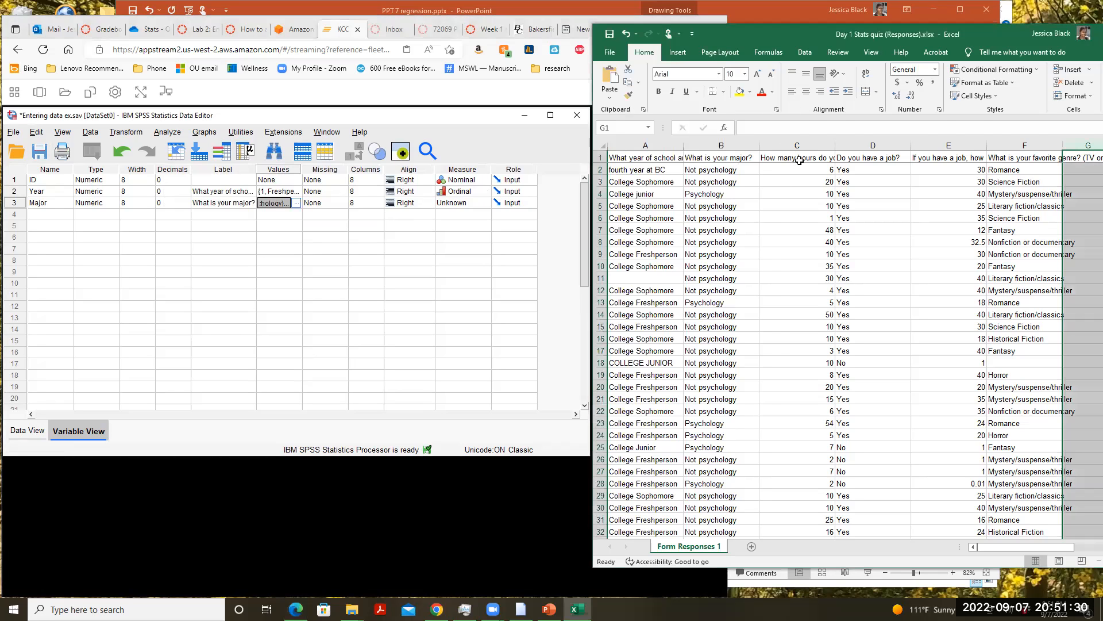
click(799, 160)
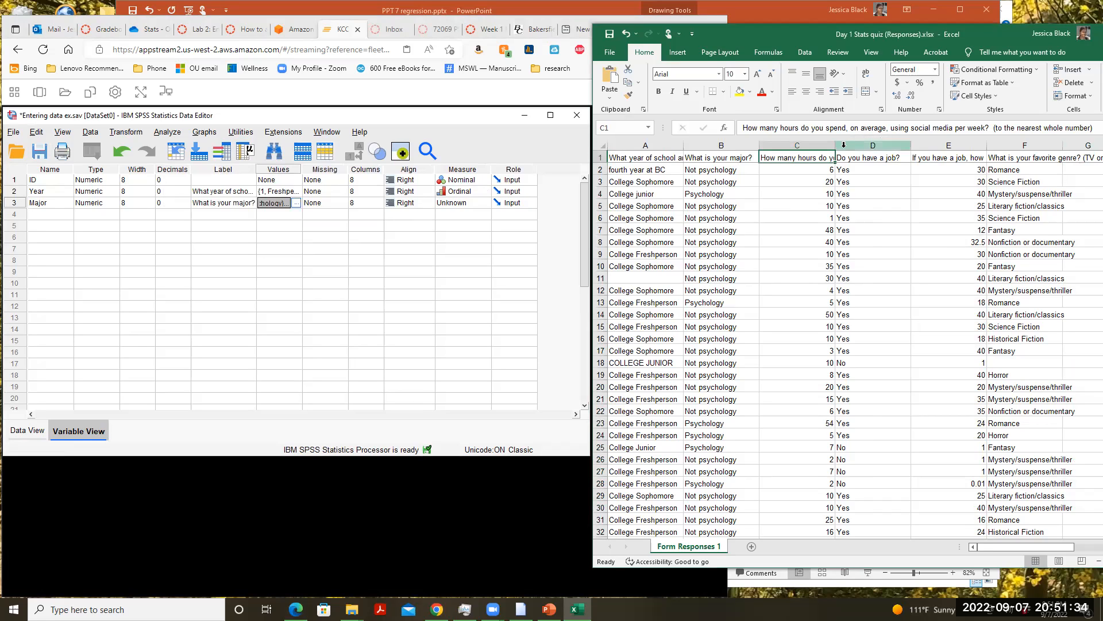
click(49, 214)
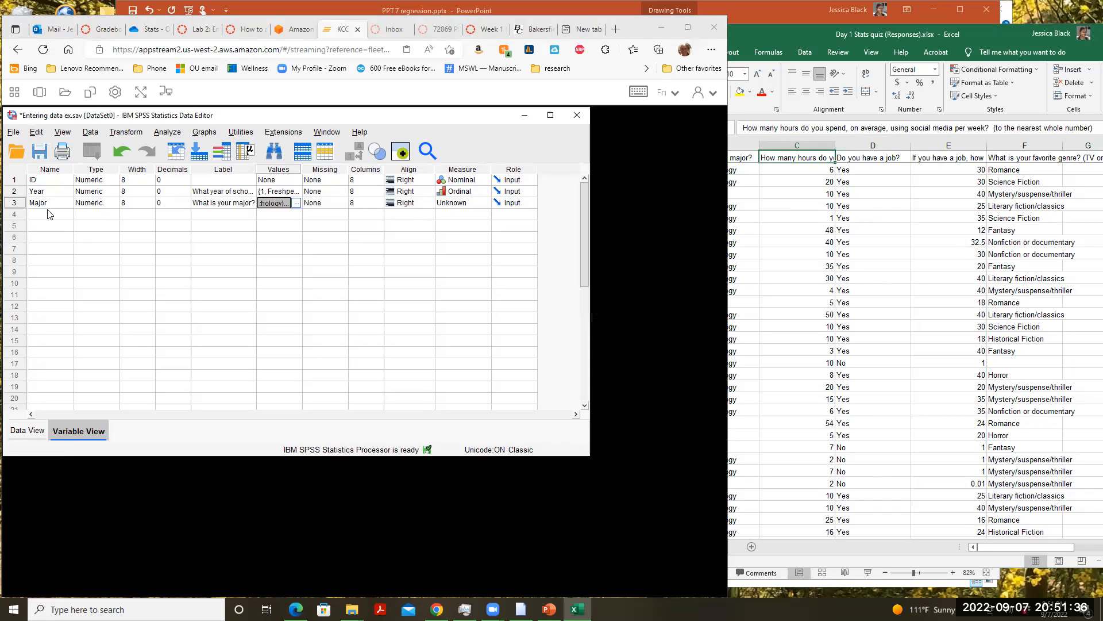
text(Socia)
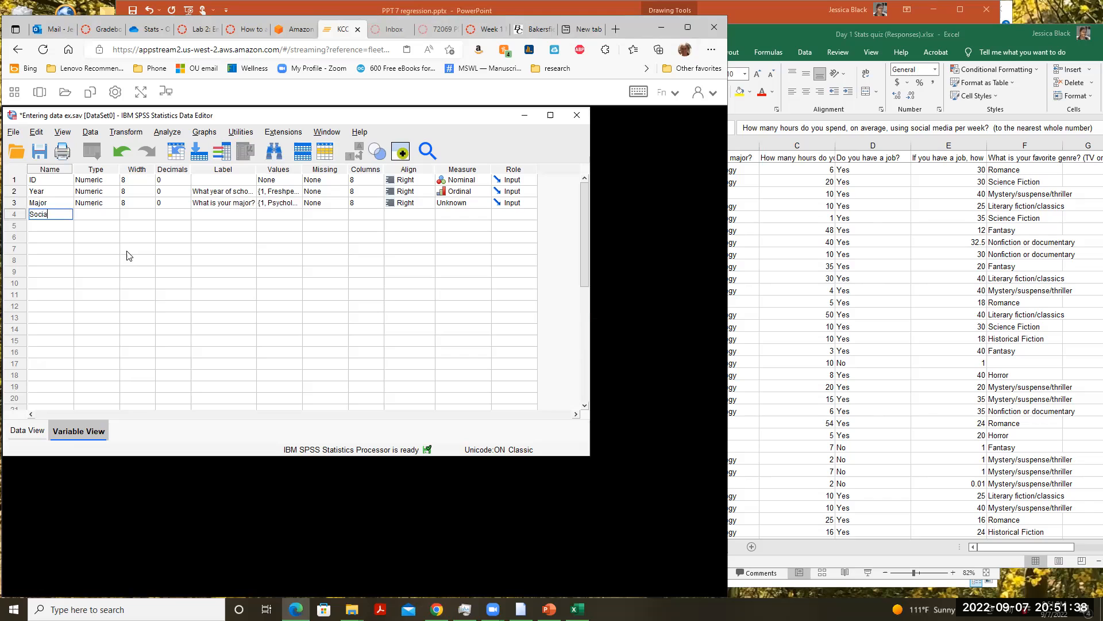
text(l_Media_hrs)
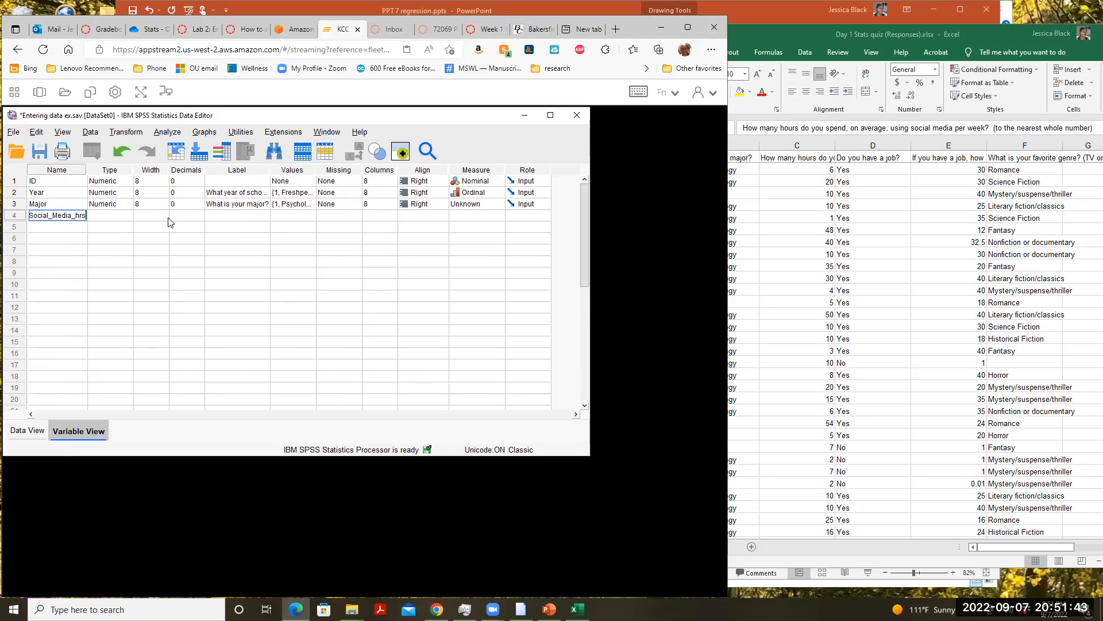
Step: Label the Social_Media_hrs variable "Hours social media per week"
click(228, 216)
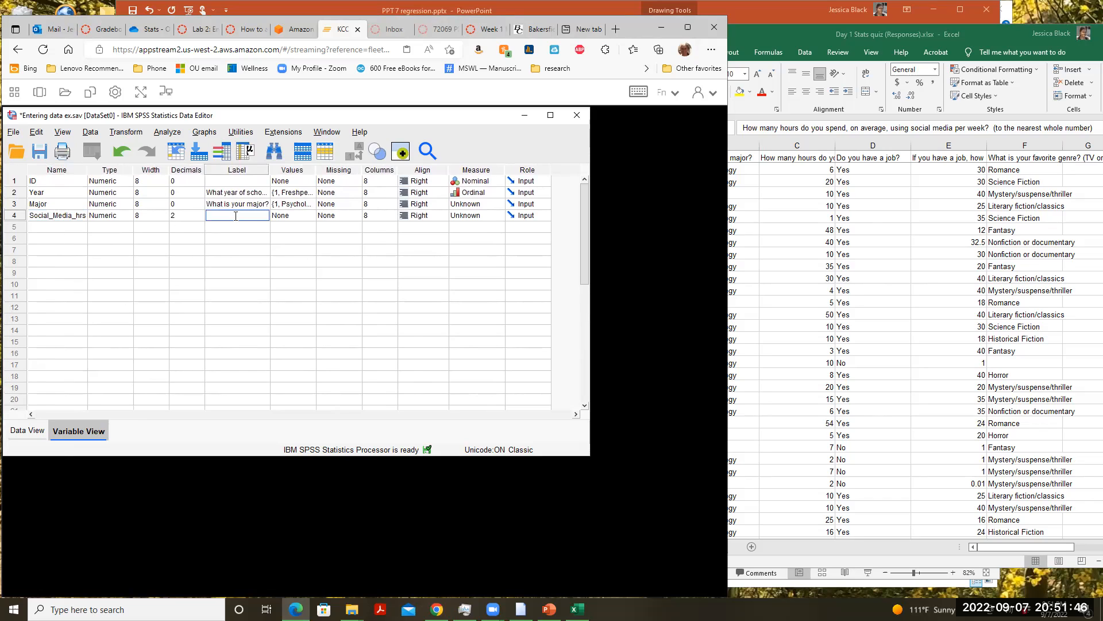
text(Hours social meid)
key(BackSpace)
key(BackSpace)
text(die)
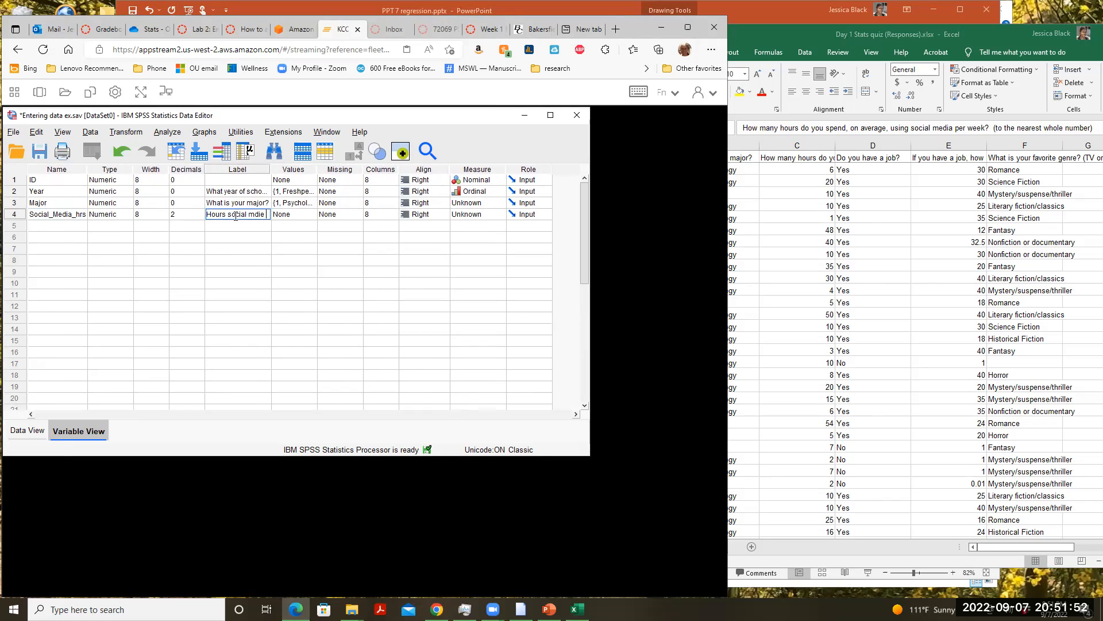
key(BackSpace)
key(BackSpace)
key(BackSpace)
text(edia per week)
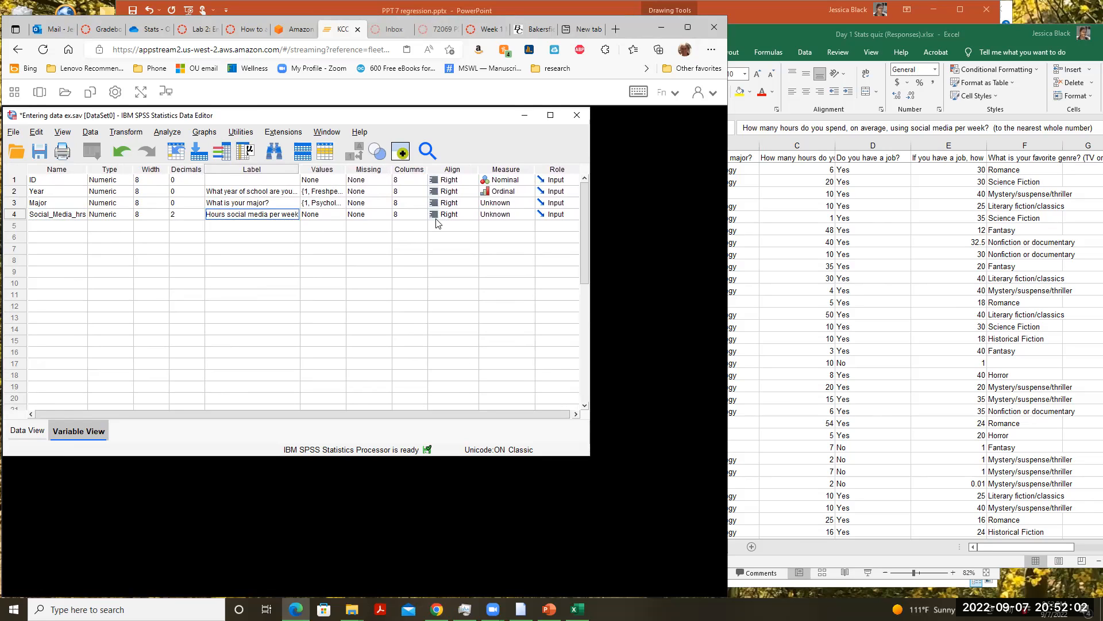
Step: Set the measurement level of Major to Nominal and of Social_Media_hrs to Scale
click(528, 203)
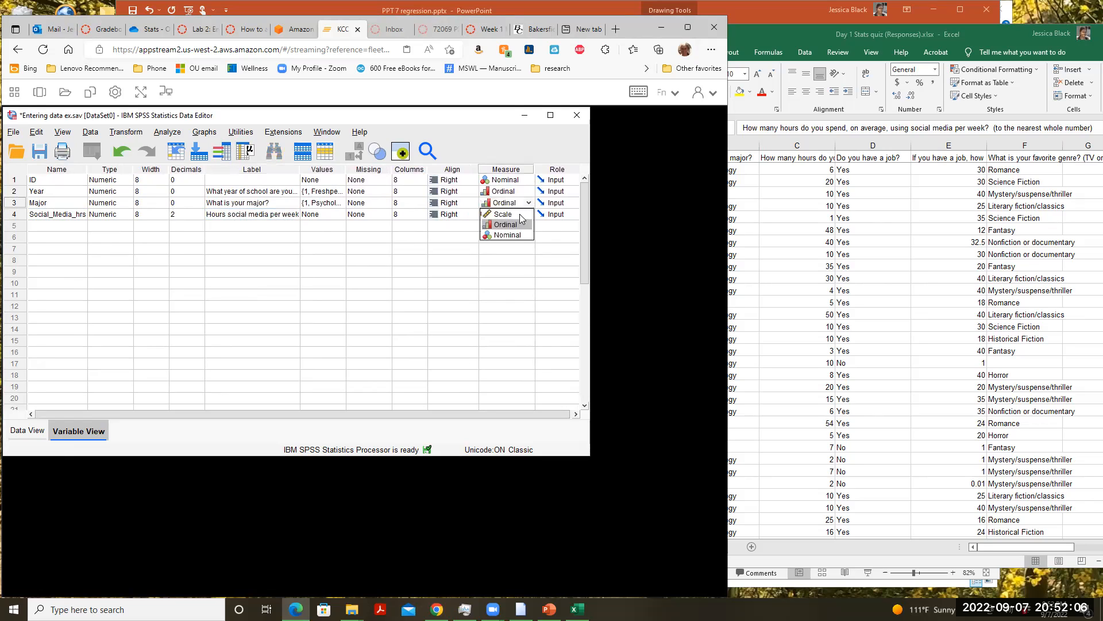
click(507, 235)
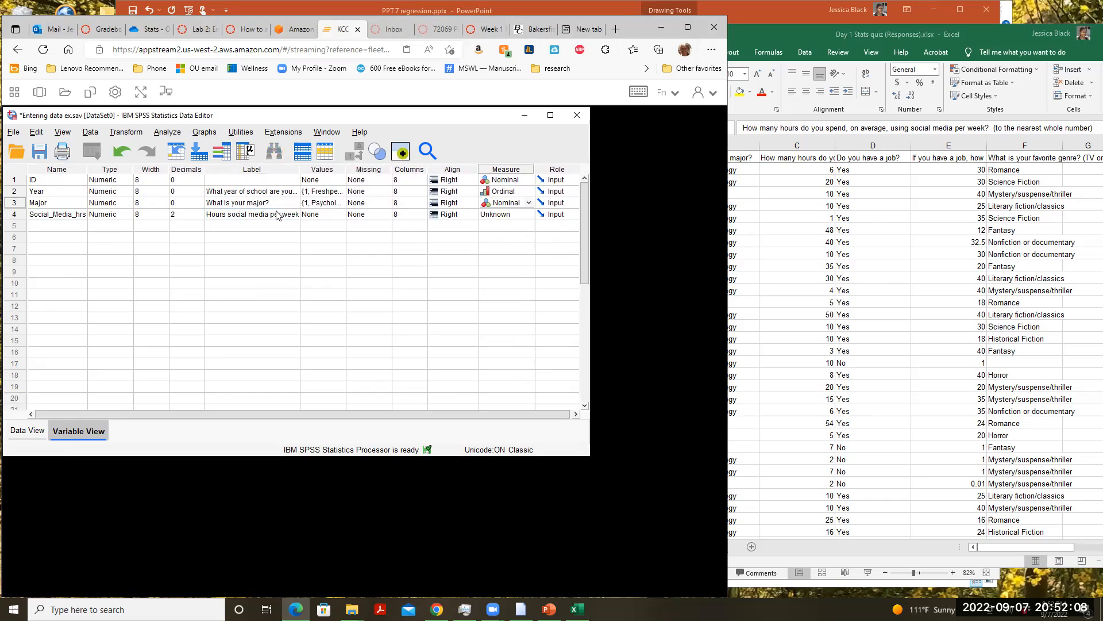
click(532, 215)
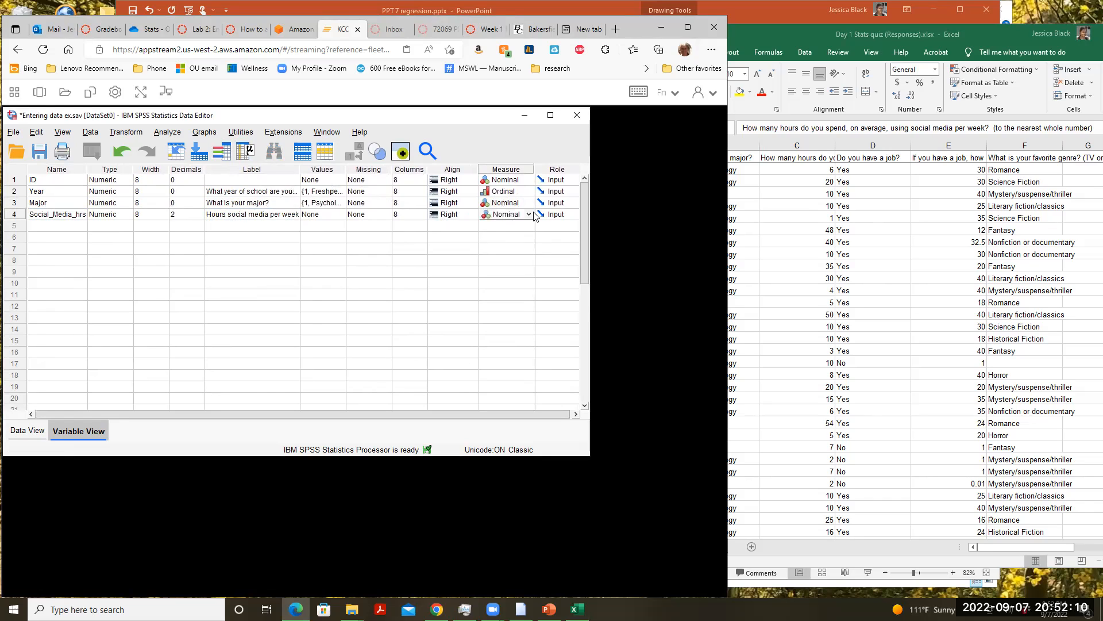
click(527, 214)
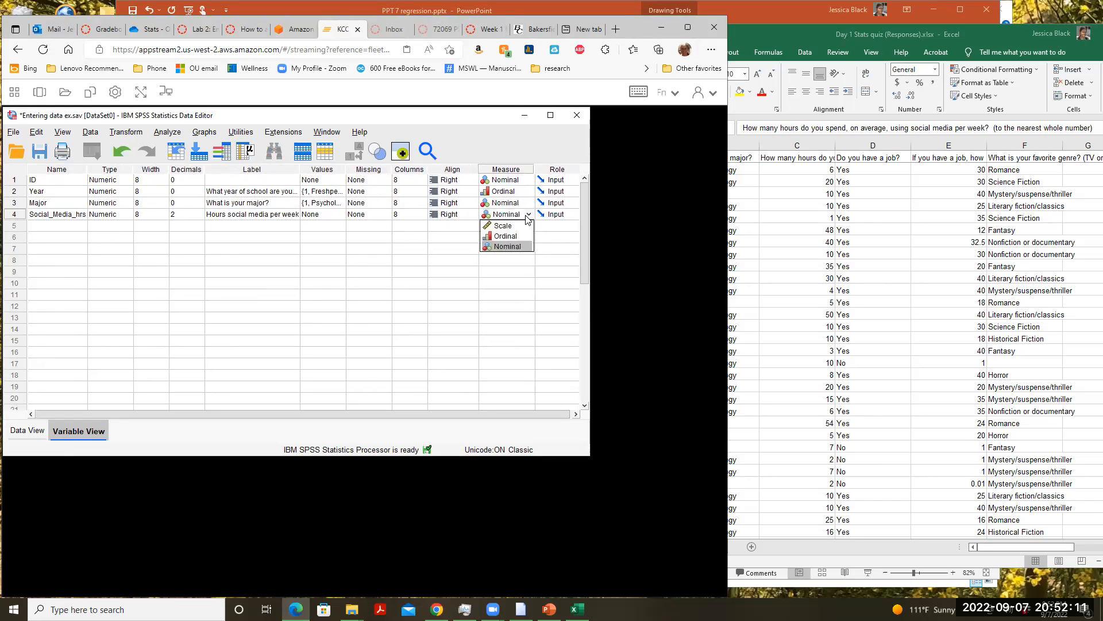
click(498, 227)
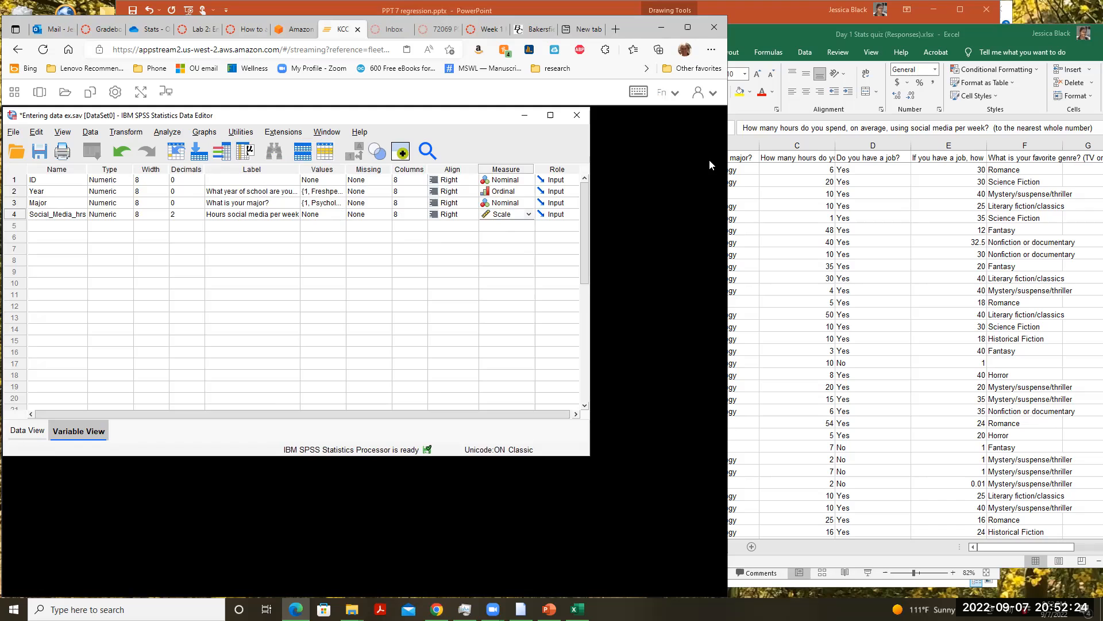
Step: Switch to the Excel survey responses and copy the text "What is your favorite genre?" from the header in F1
click(823, 12)
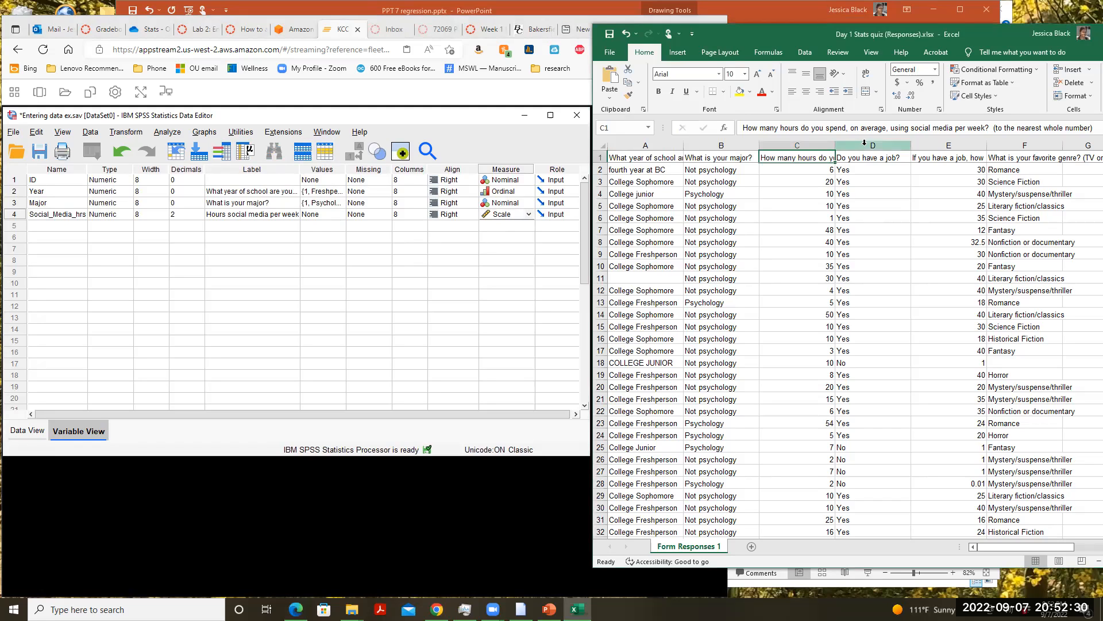
click(1025, 159)
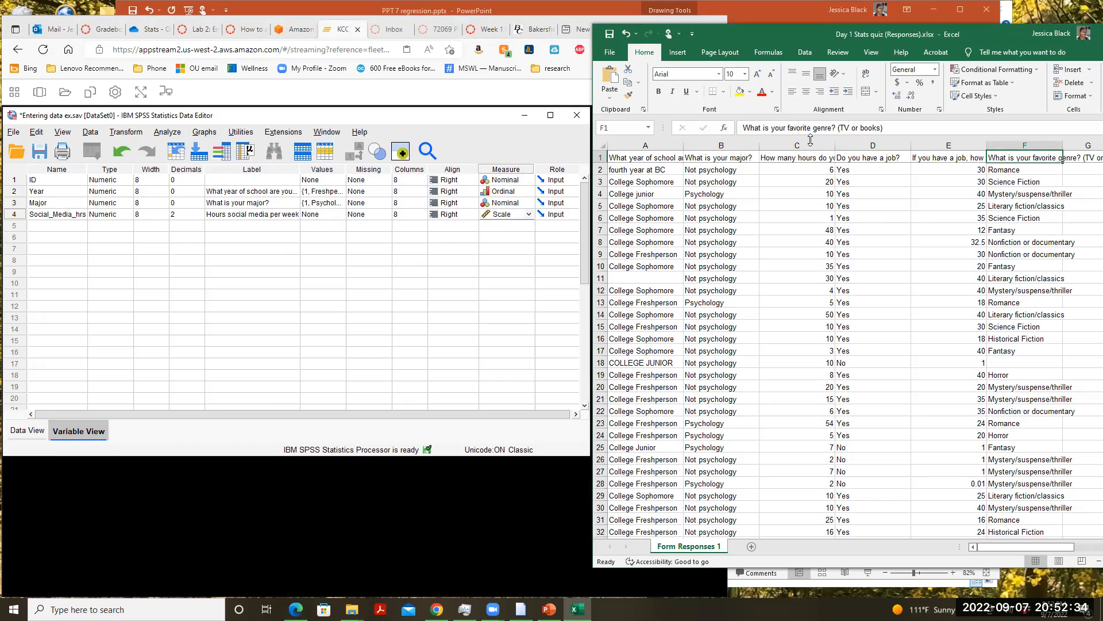
drag(836, 128, 729, 128)
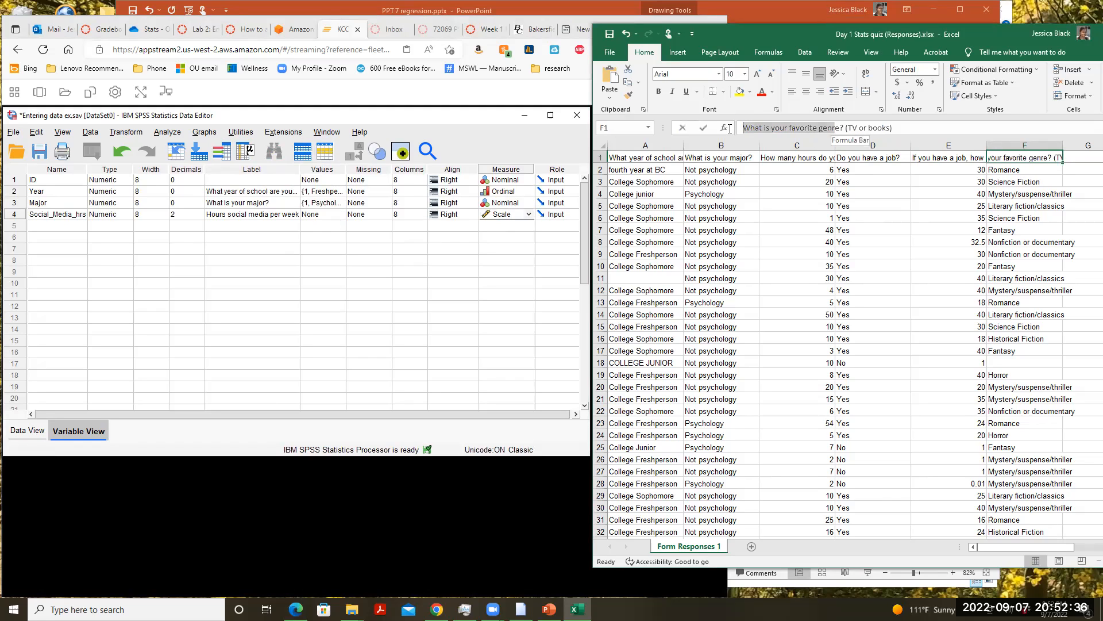
click(847, 128)
drag(847, 128, 726, 129)
key(ctrl+c)
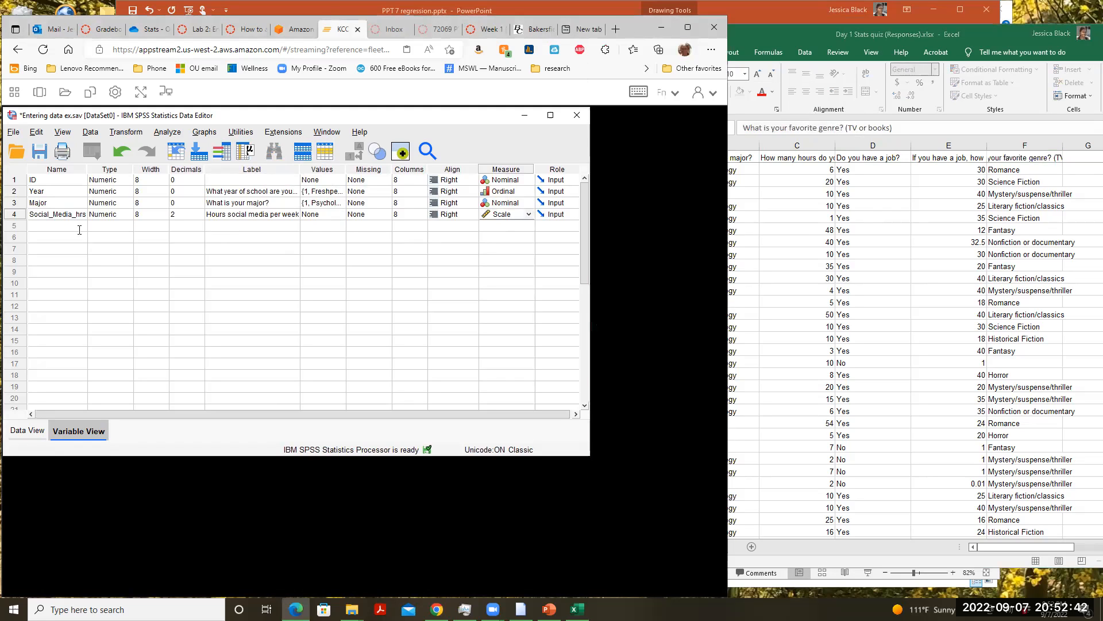
Step: In SPSS, add a fifth variable named Genre with 0 decimals, Nominal measure and the copied label "What is your favorite genre?"
click(79, 229)
text(Genre)
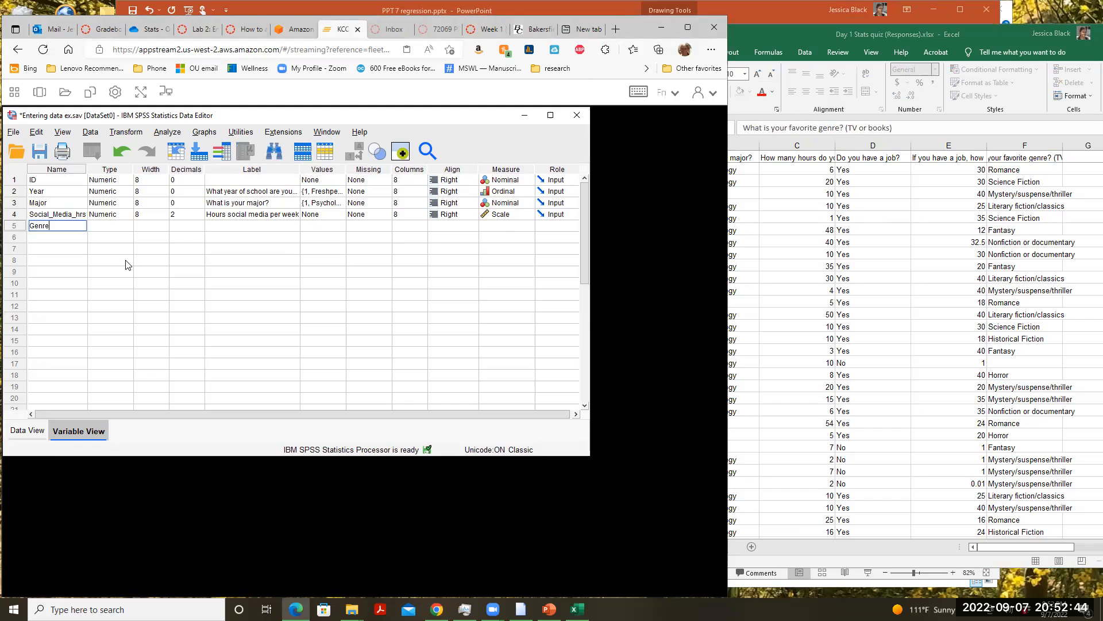
click(198, 226)
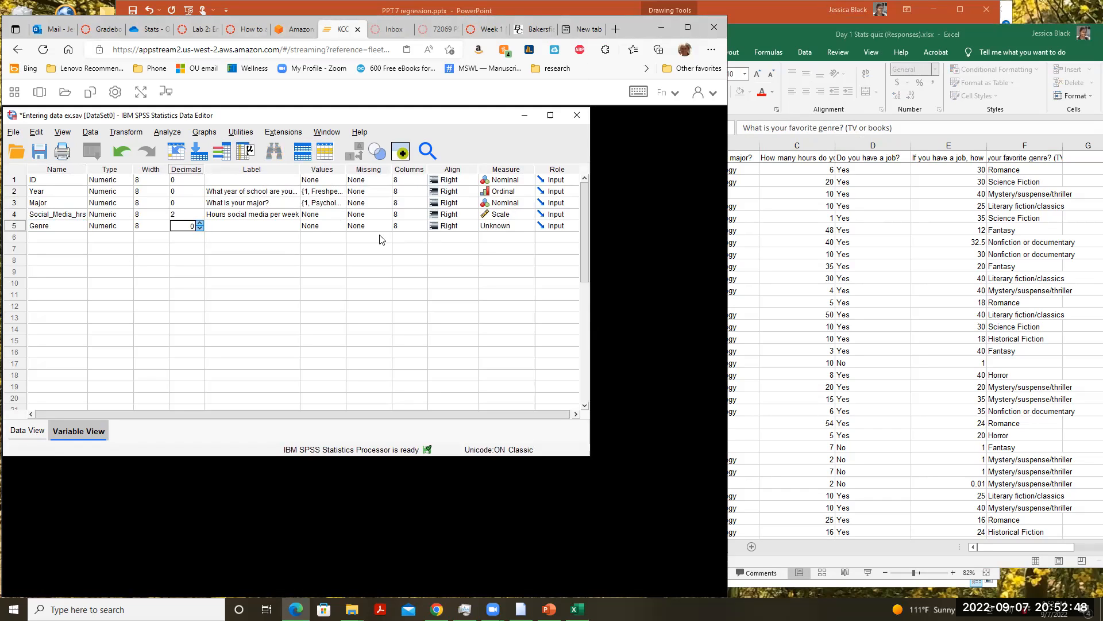
click(528, 226)
click(507, 258)
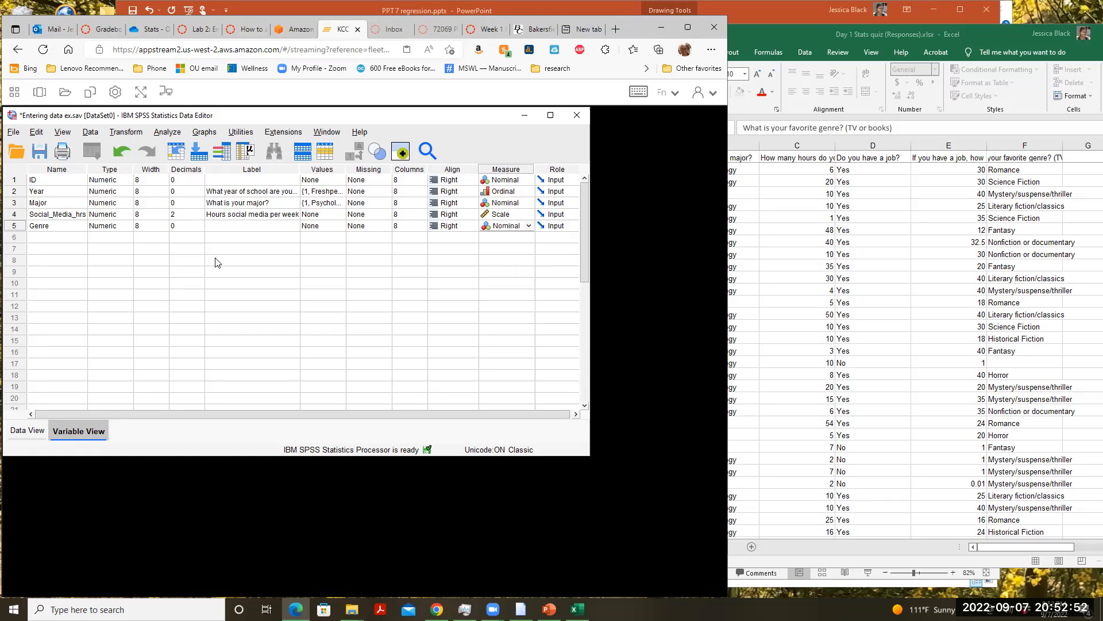
click(235, 224)
key(ctrl+v)
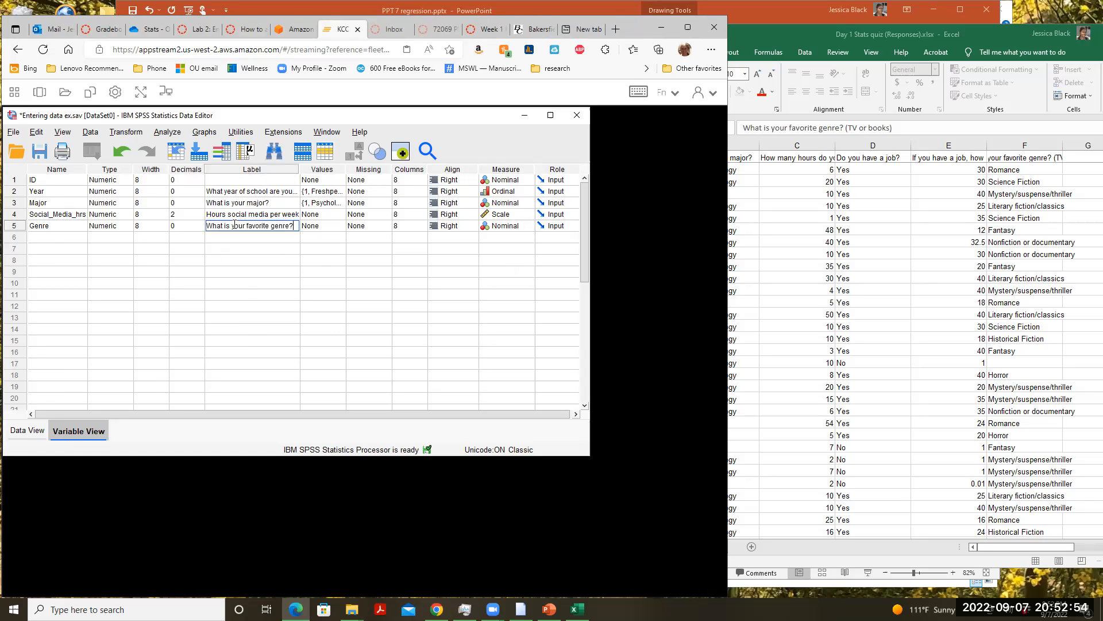
Step: Start the value labels for Genre with 1 for Fantasy and 2 for Historical Fiction
click(342, 227)
click(342, 227)
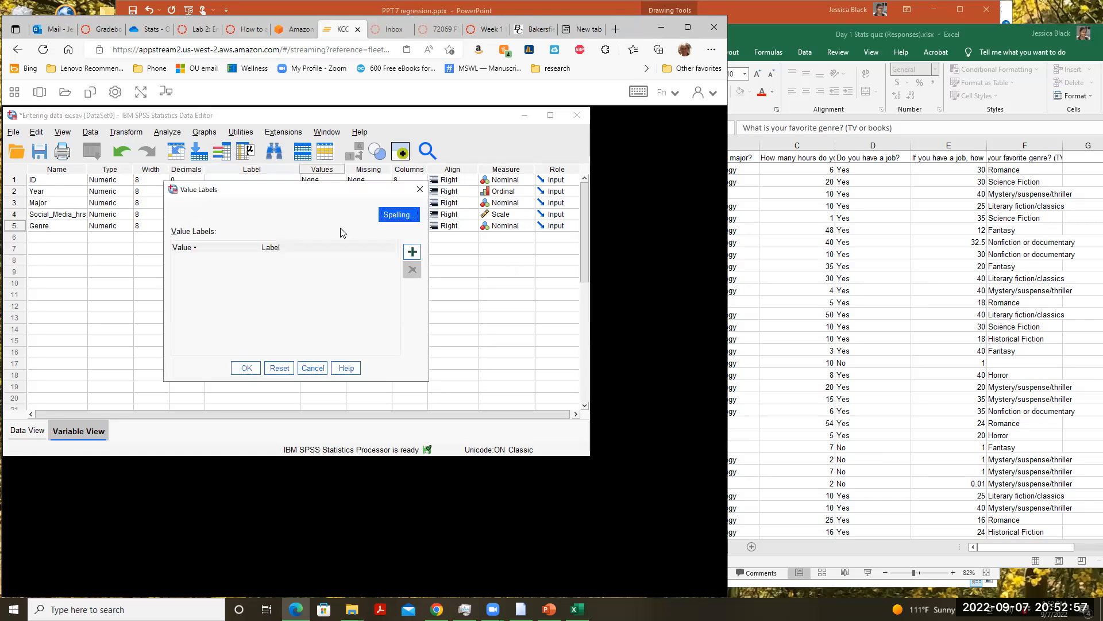
click(412, 252)
text(1)
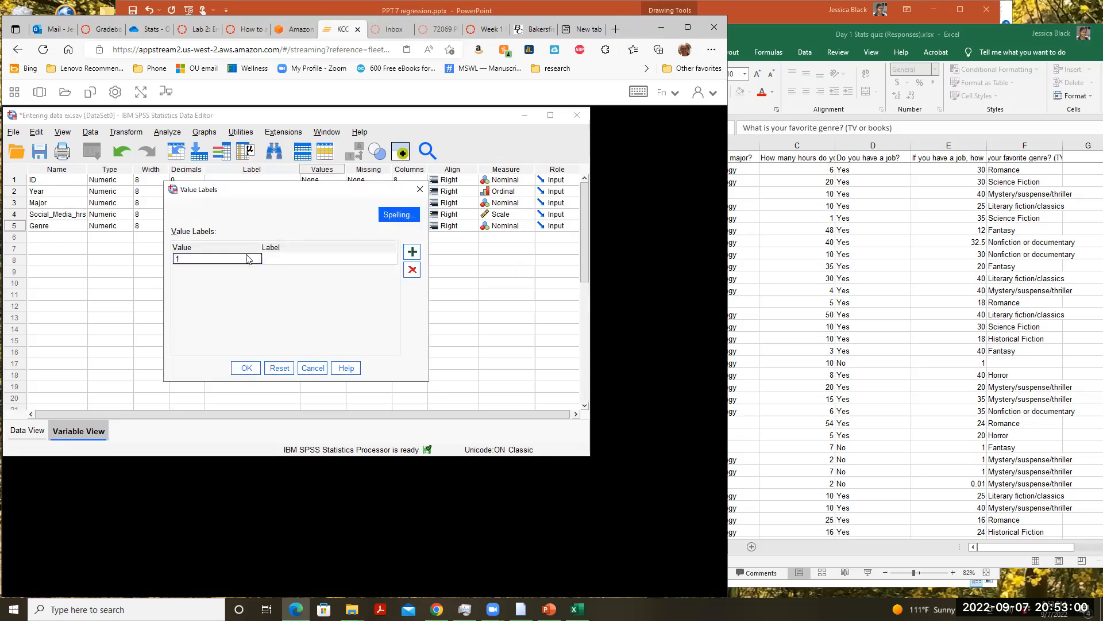
click(283, 263)
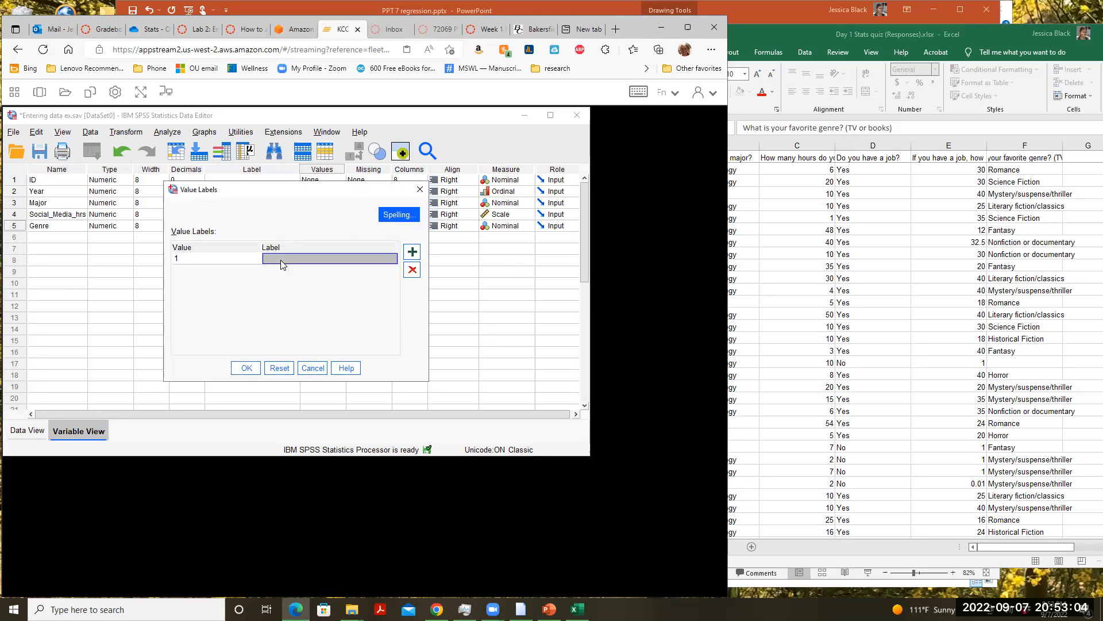
text(Fant)
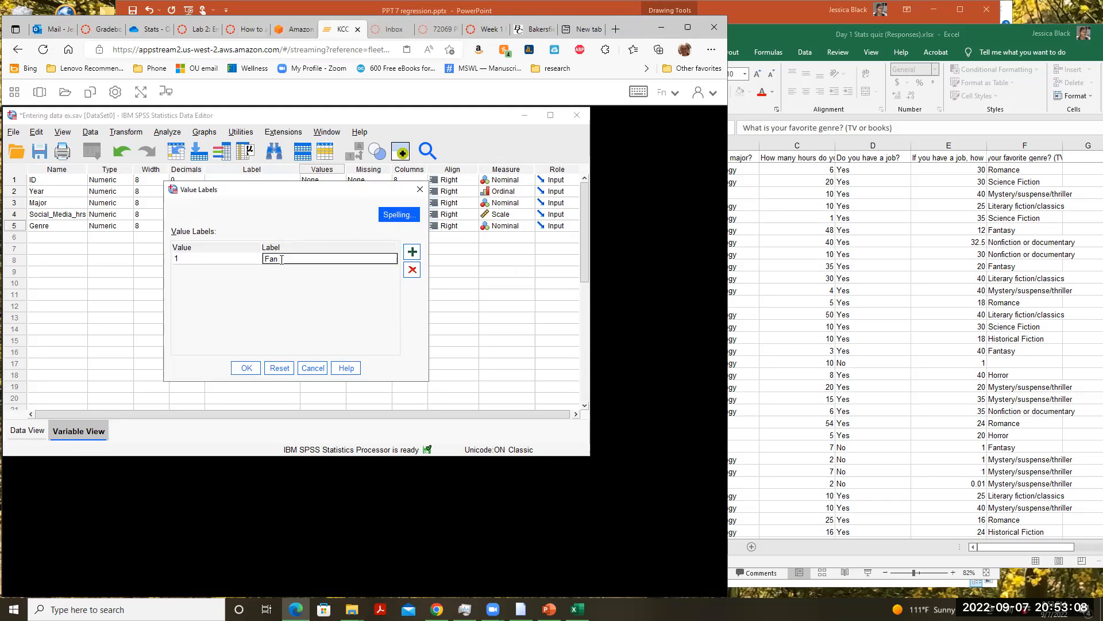
text(asy)
click(412, 252)
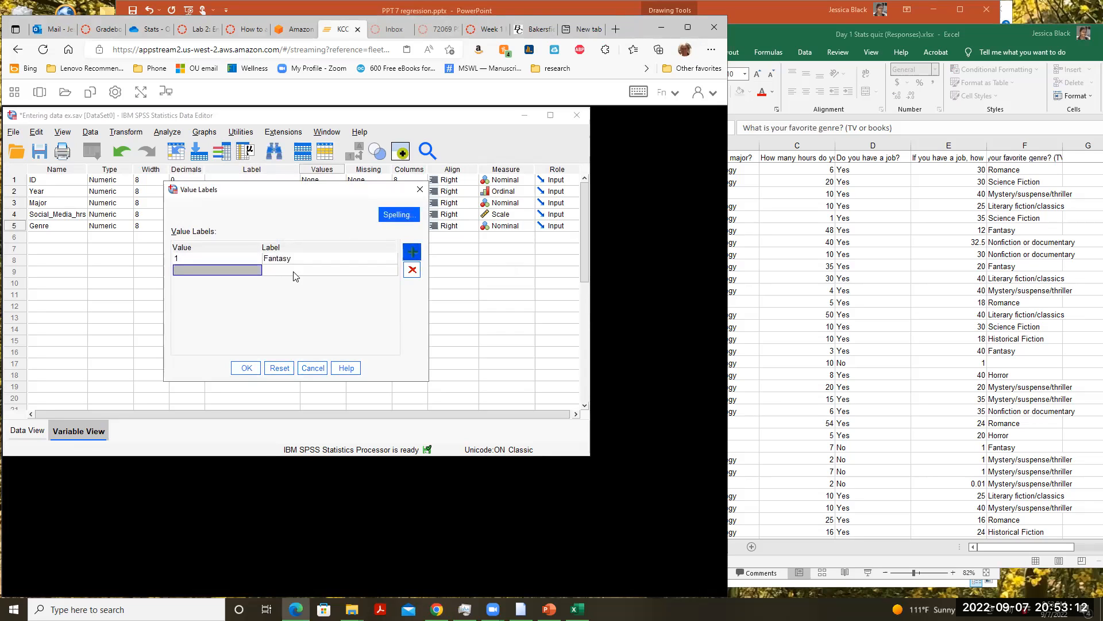
text(2)
click(277, 272)
text(Hi)
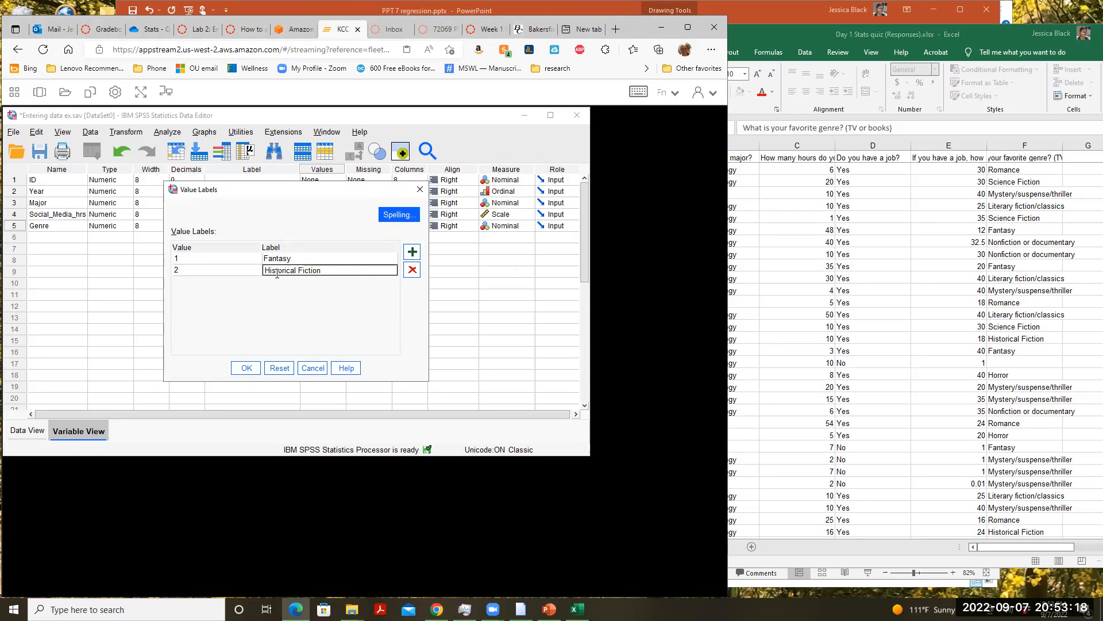
text(storical Fiction)
Step: Add the Genre value labels 3 for Horror and 4 for Literary
click(412, 253)
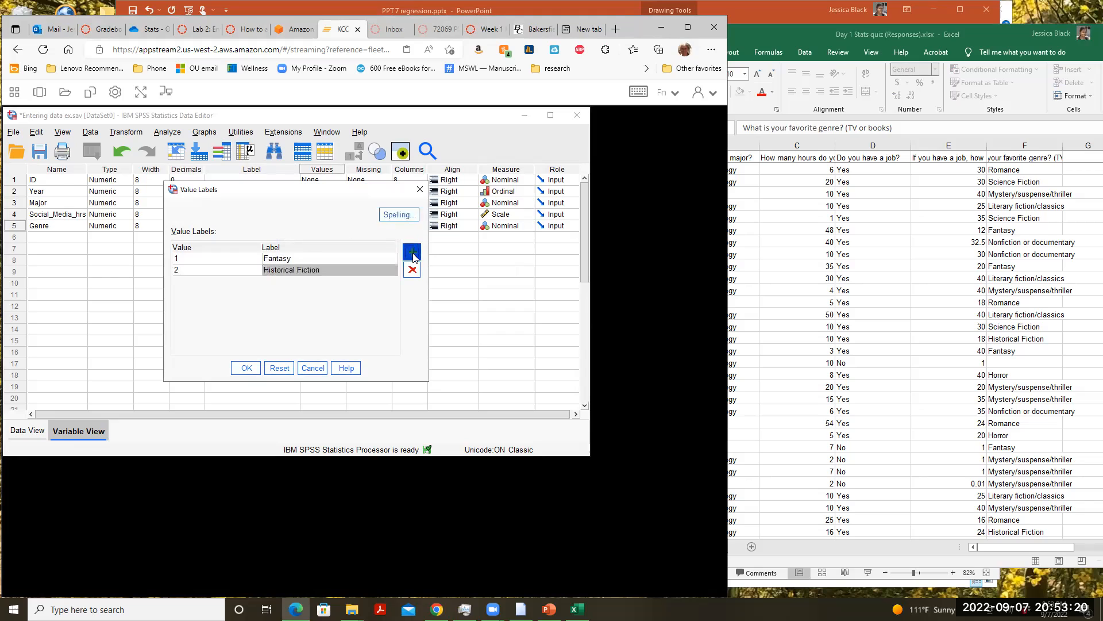
text(3)
key(Tab)
text(Ho)
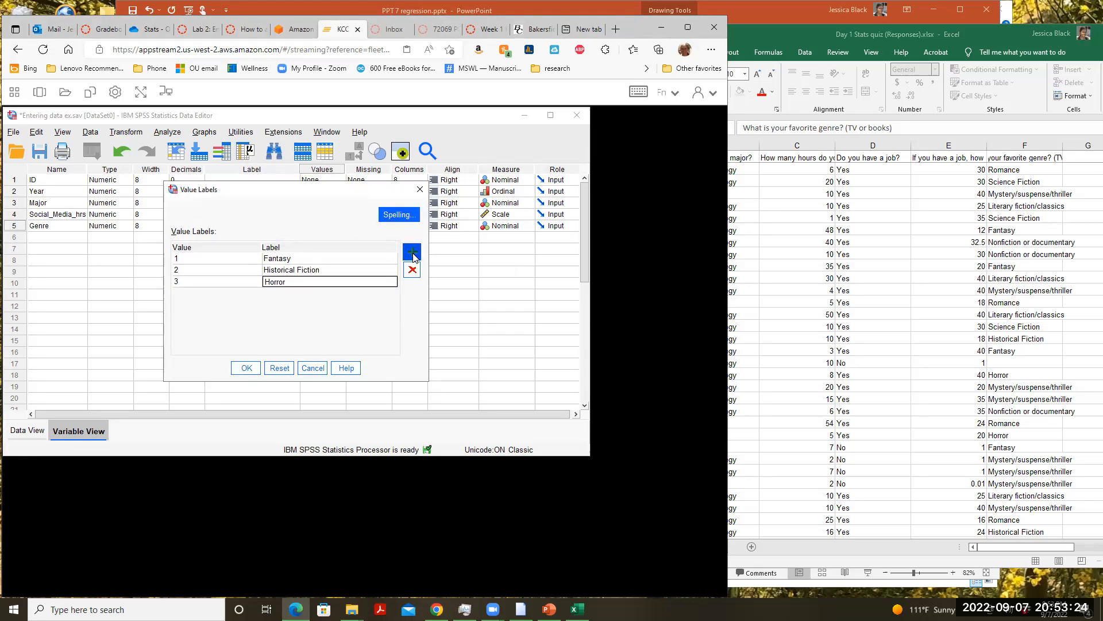
text(rror)
click(413, 254)
text(4)
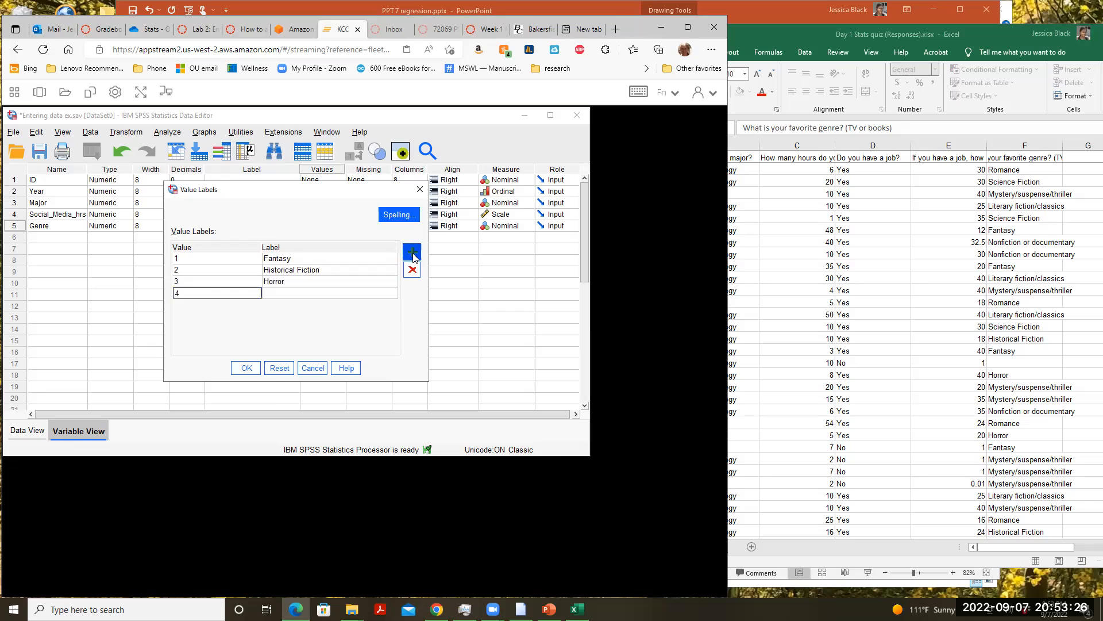
key(Tab)
text(L)
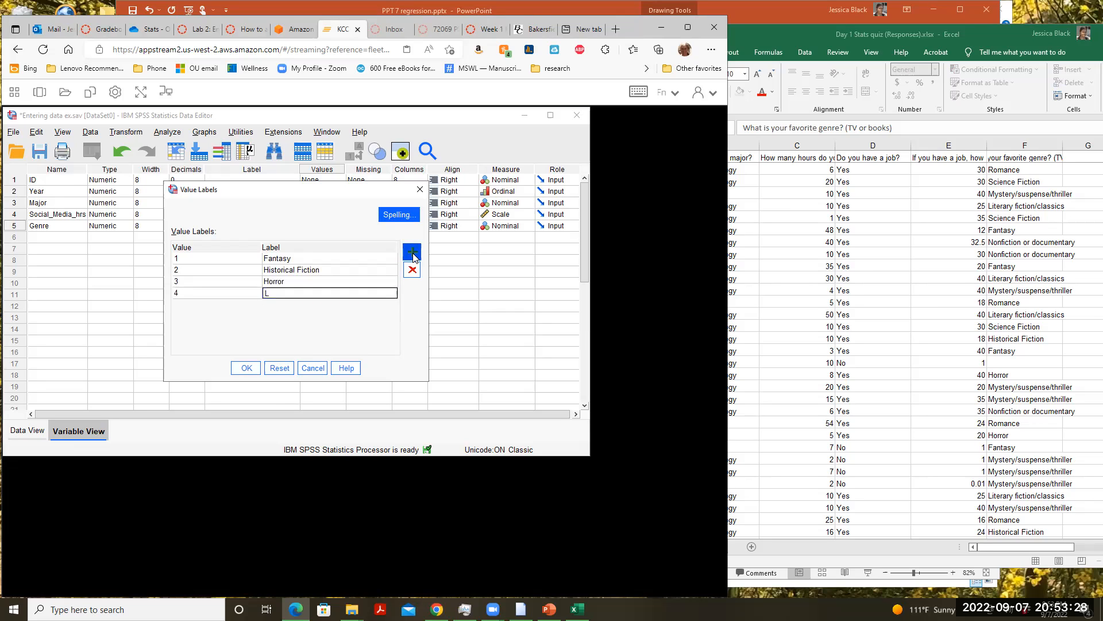
text(iterary)
Step: Add the Genre value labels 5 for Nonfiction and 6 for Mystery
click(413, 254)
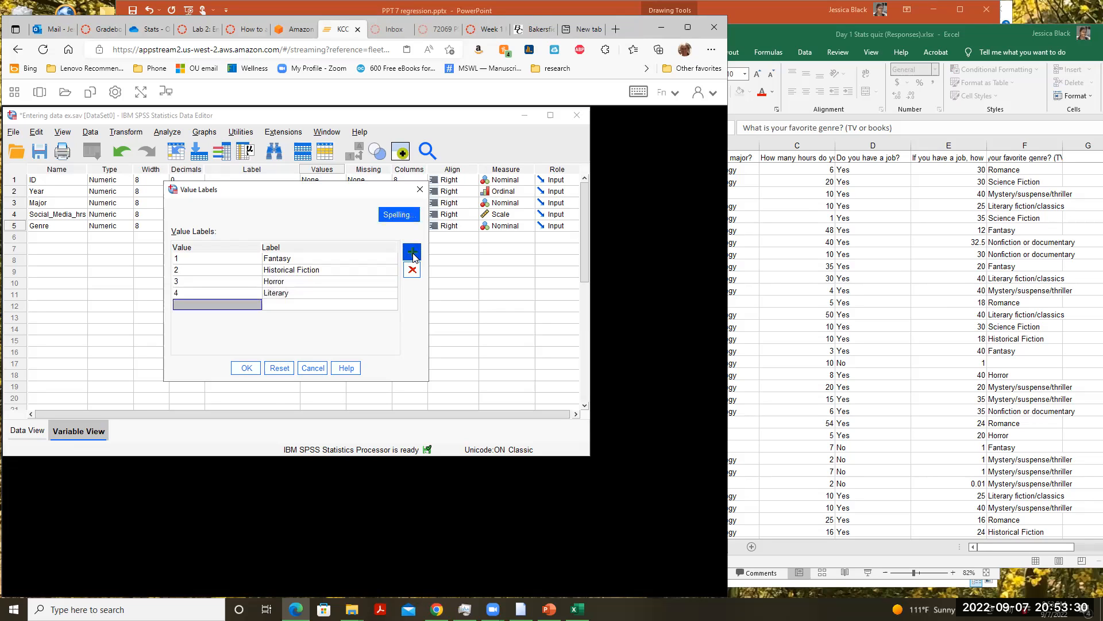
text(5)
key(Tab)
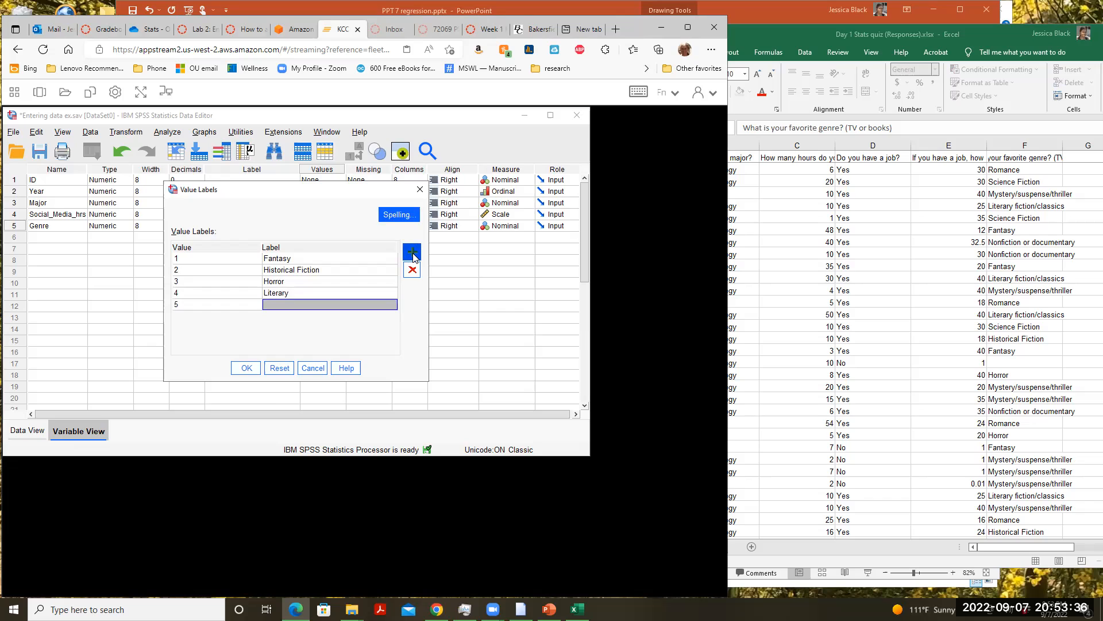
text(Nonfiction)
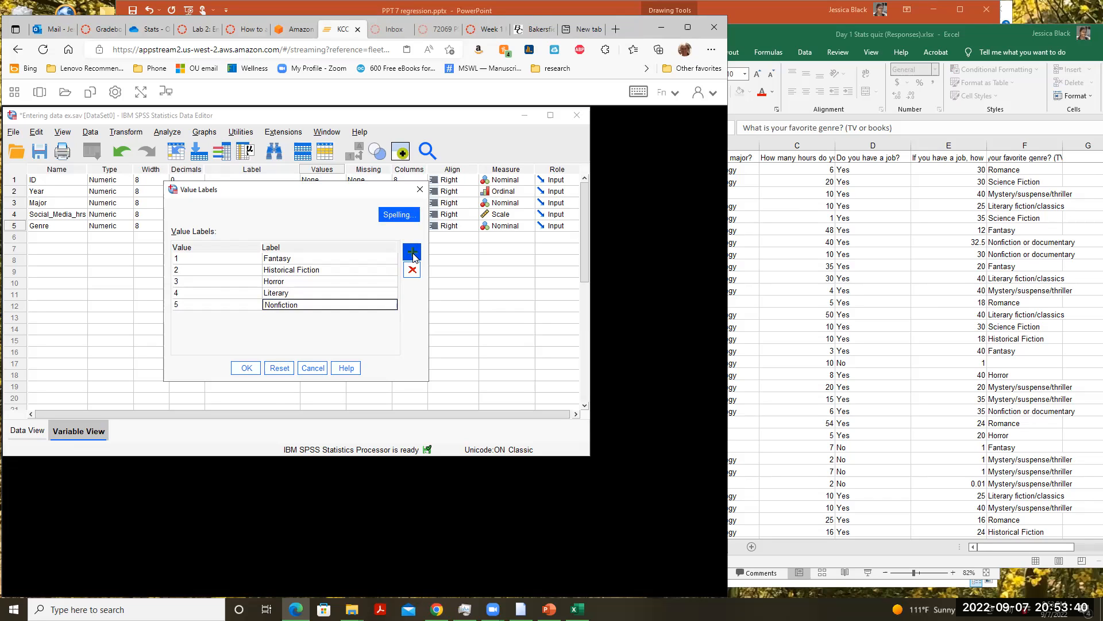
key(Tab)
text(6)
key(Tab)
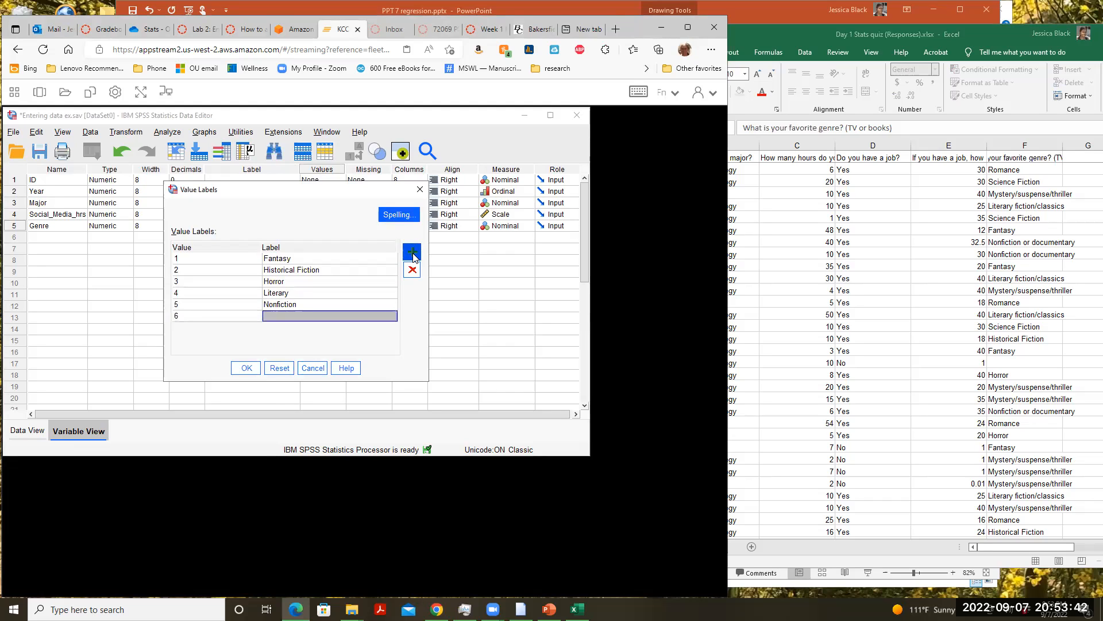
text(My)
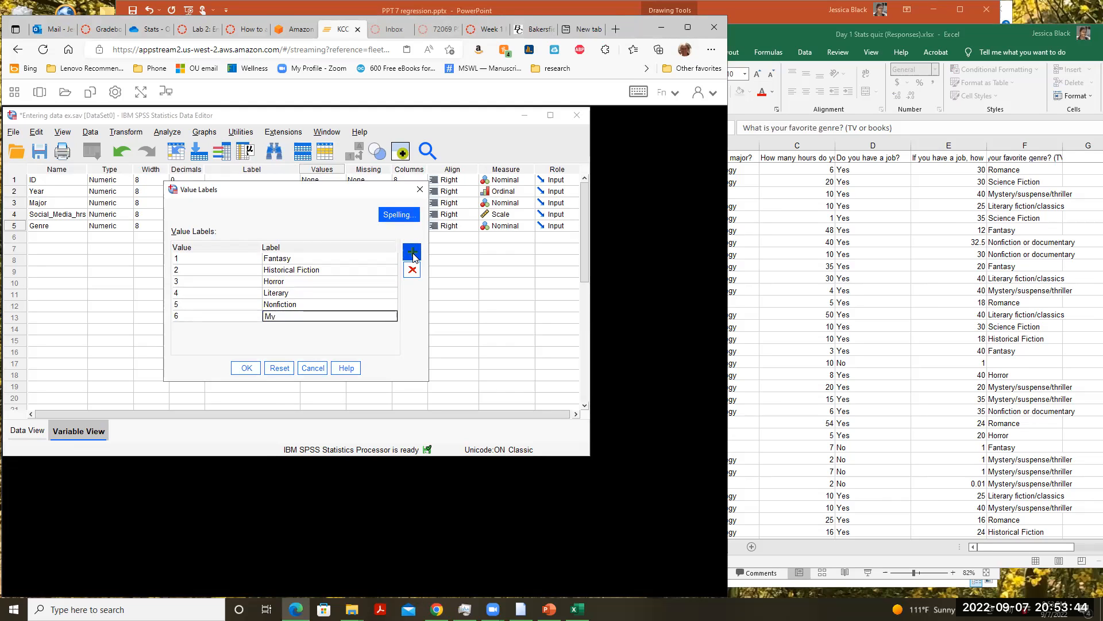
text(stery)
Step: Add the Genre value labels 7 for Romance and 8 for Science fiction, and accept the full list
key(Tab)
text(7)
key(Tab)
text(Romance)
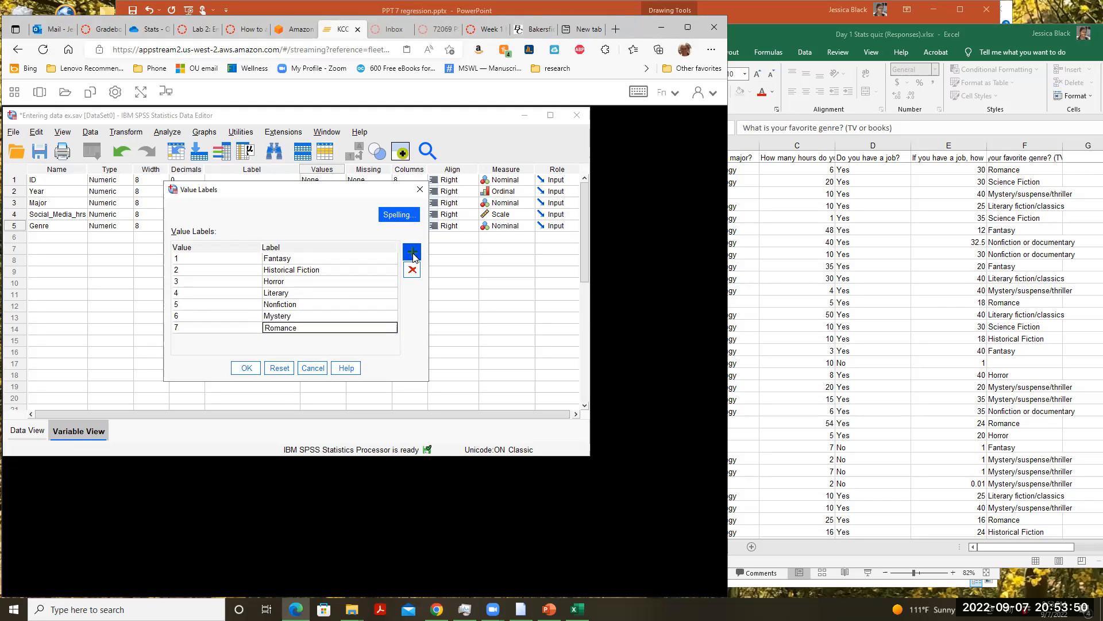
key(Tab)
text(8)
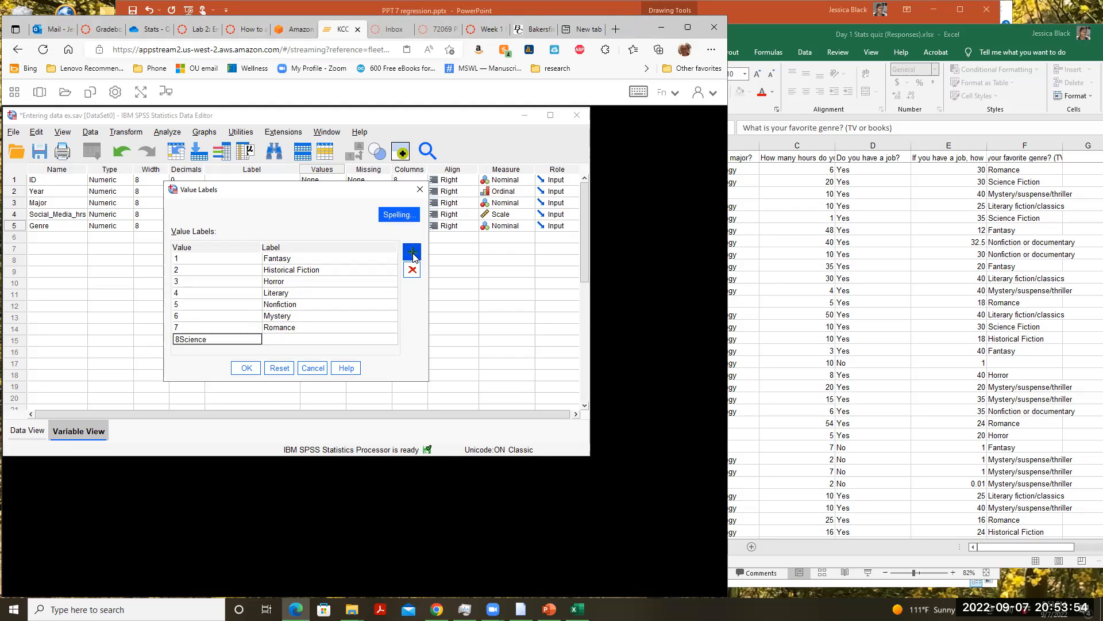
key(BackSpace)
key(BackSpace)
key(BackSpace)
key(BackSpace)
key(Tab)
text(Science fiction)
click(241, 368)
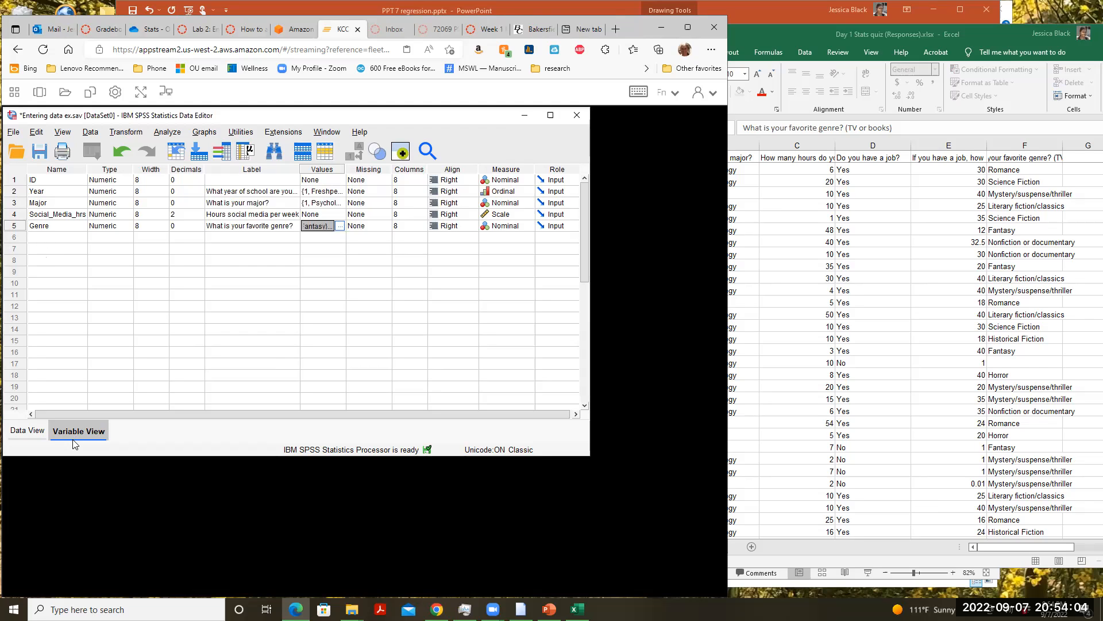
Step: Save Entering data ex.sav, continuing with the overwrite, and switch to the data grid for entering cases
click(33, 146)
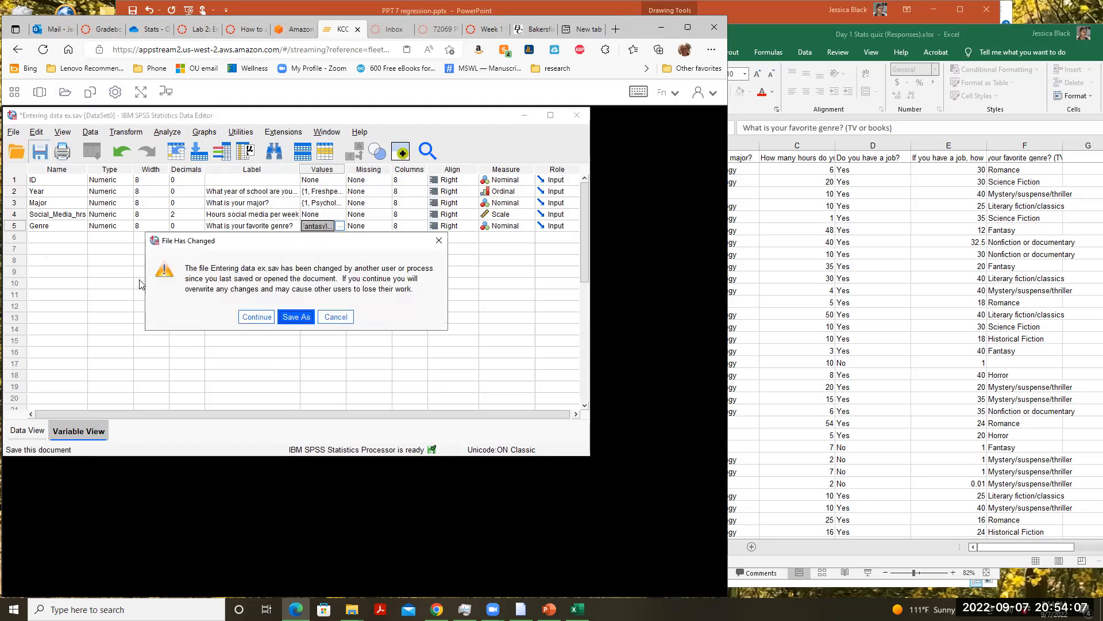
click(256, 316)
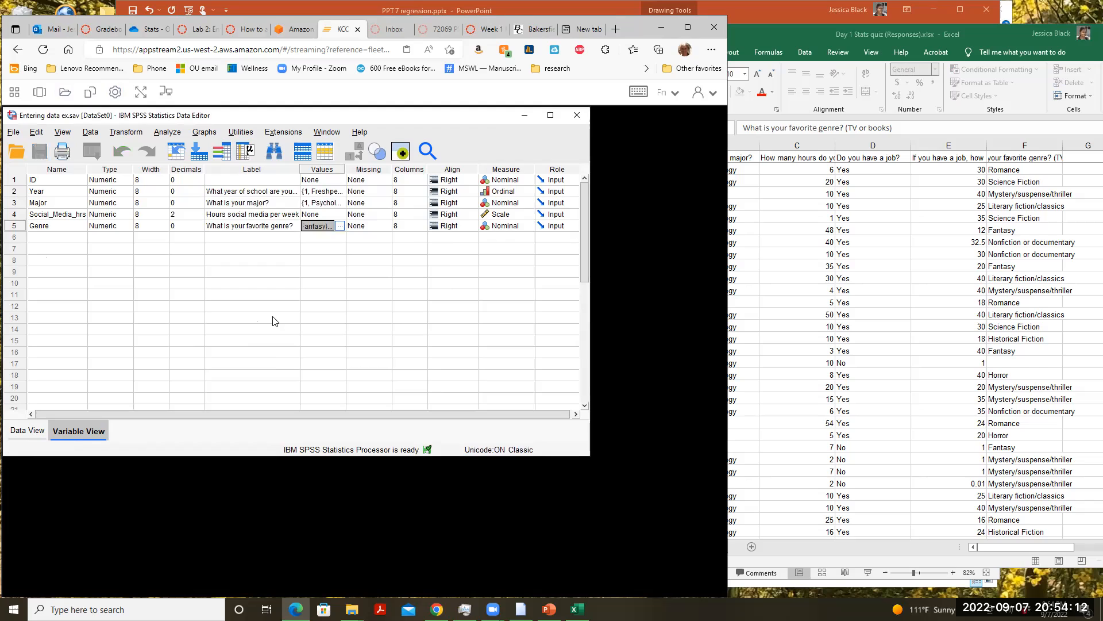
click(27, 431)
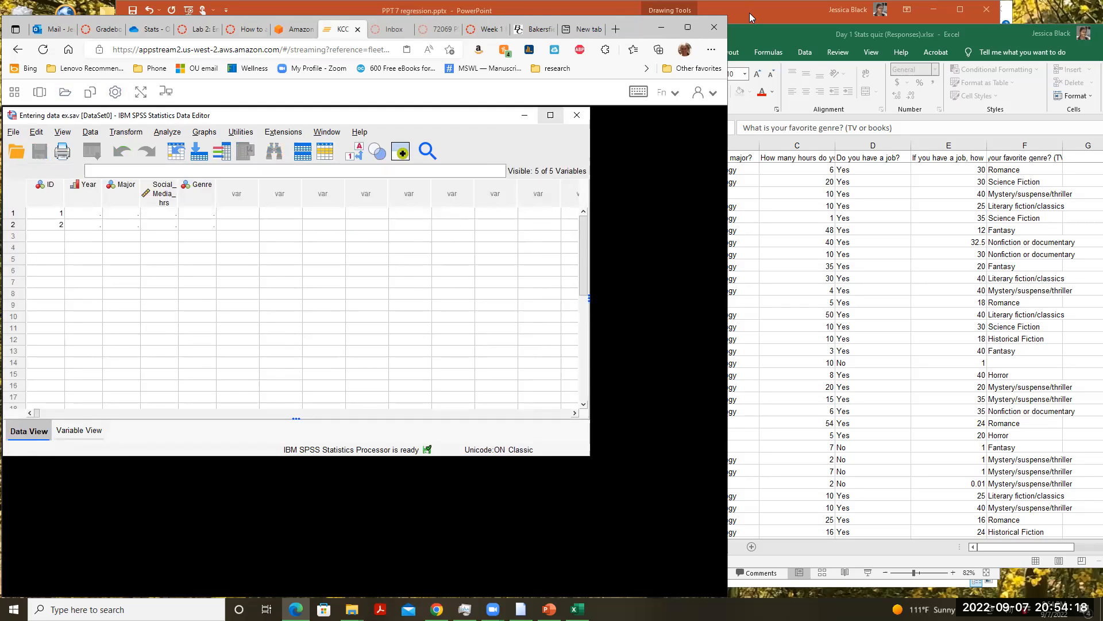
Step: Look up the first respondent's school year in the Excel responses and enter 4 as Year for case 1 in SPSS
click(999, 35)
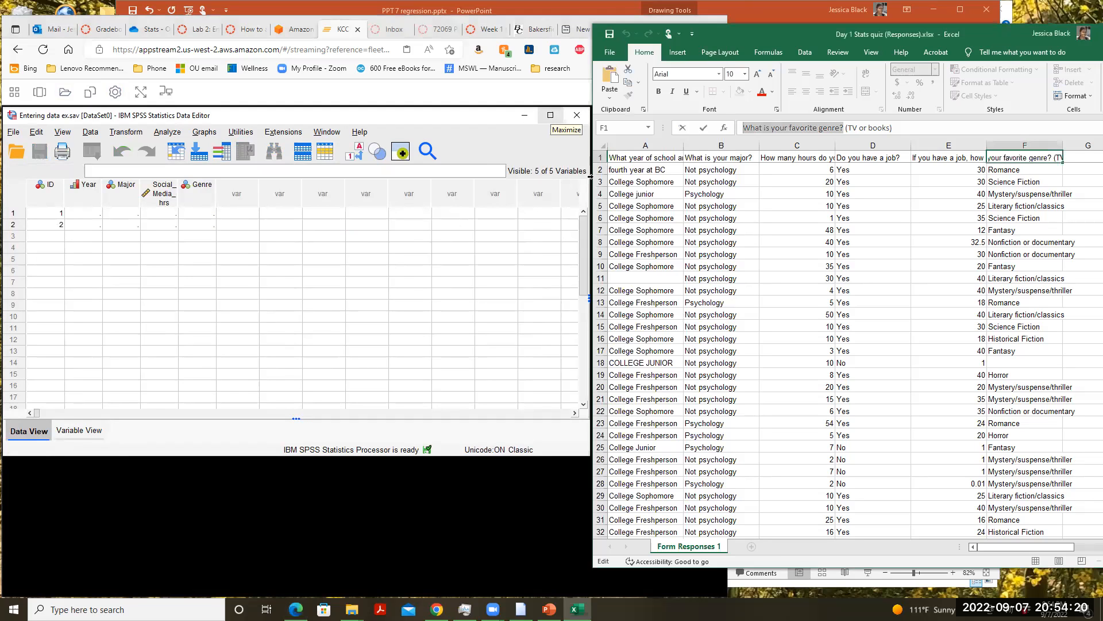
click(600, 169)
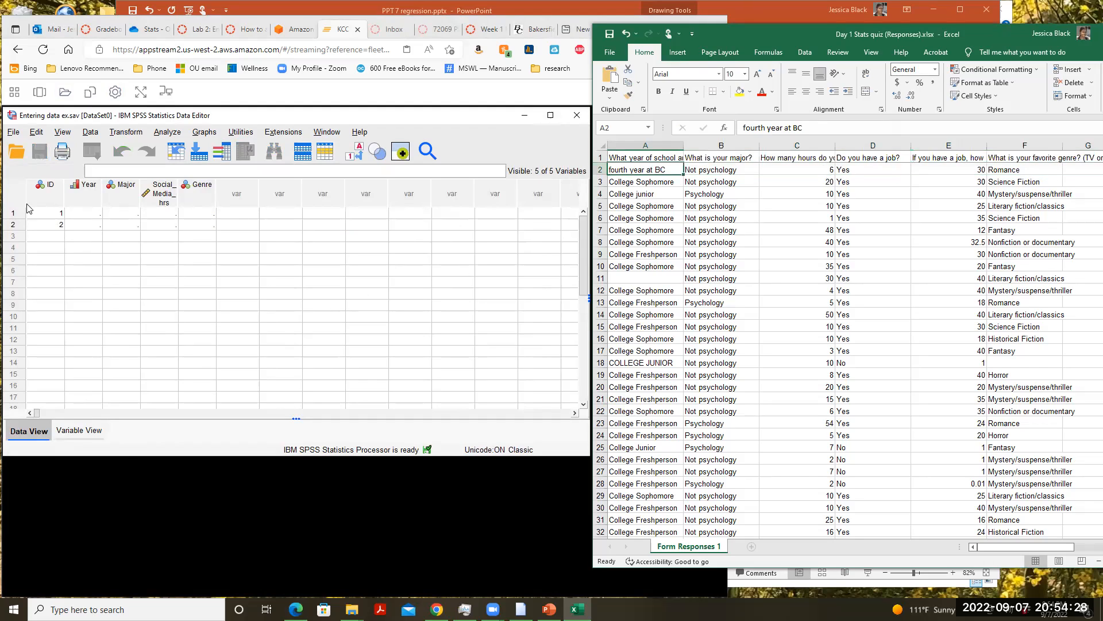
click(96, 214)
text(4)
key(Tab)
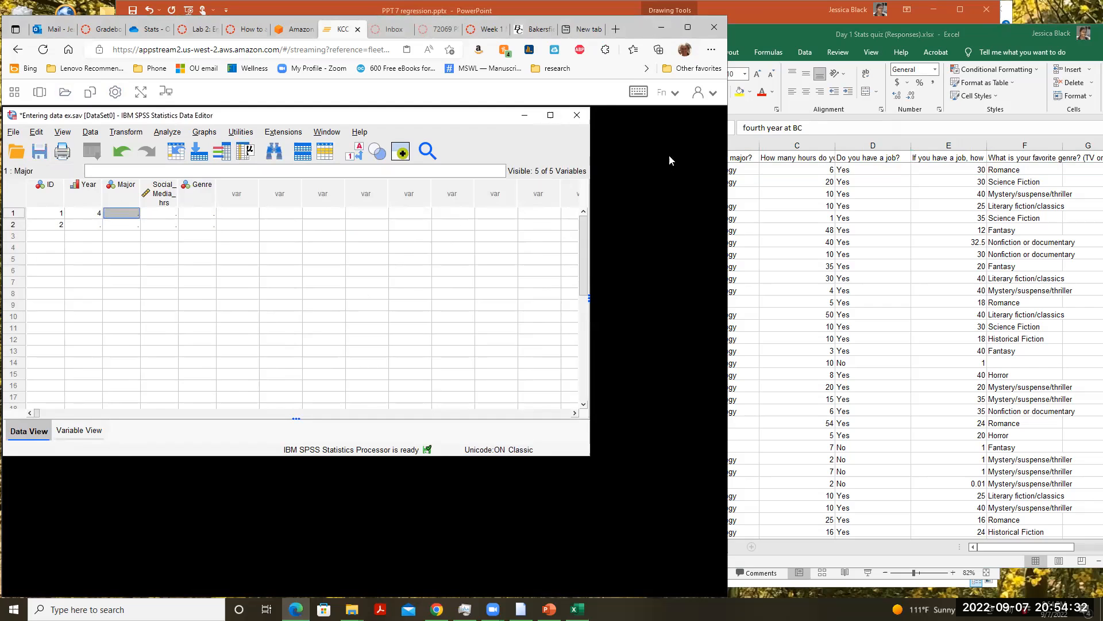
Step: Look up the first respondent's major in Excel and enter 2 as Major for case 1 in SPSS
click(853, 136)
click(728, 171)
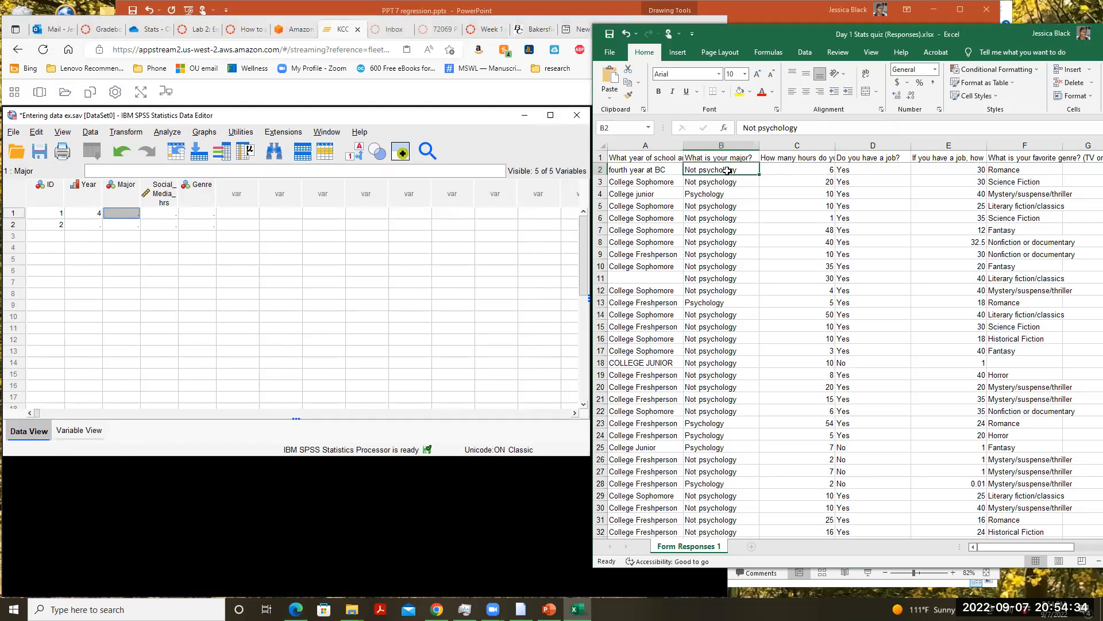
click(132, 217)
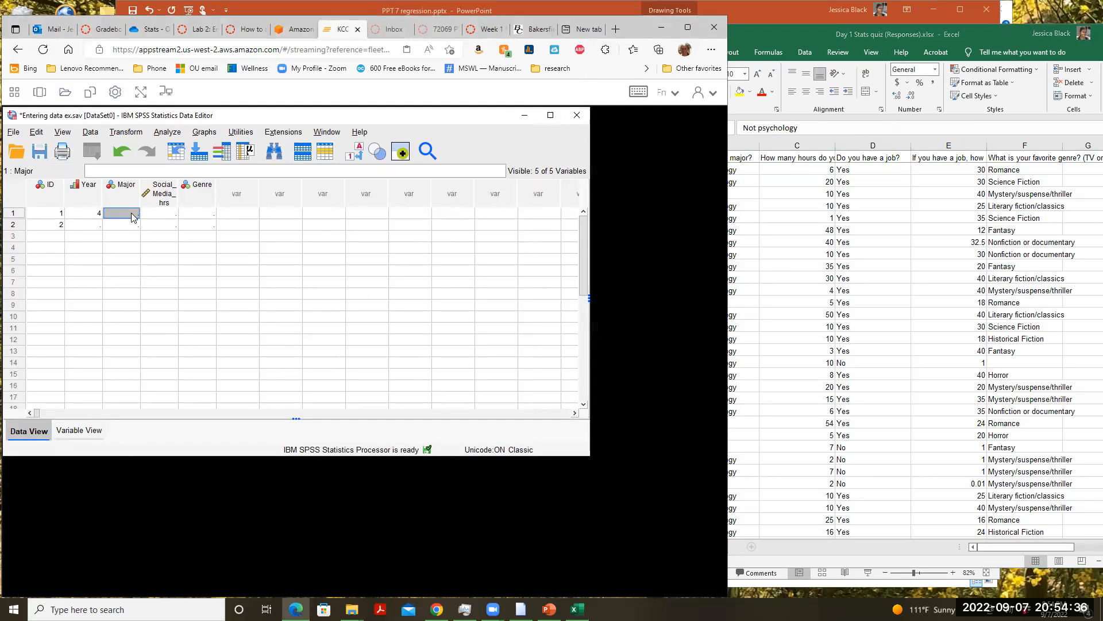
text(2)
key(Tab)
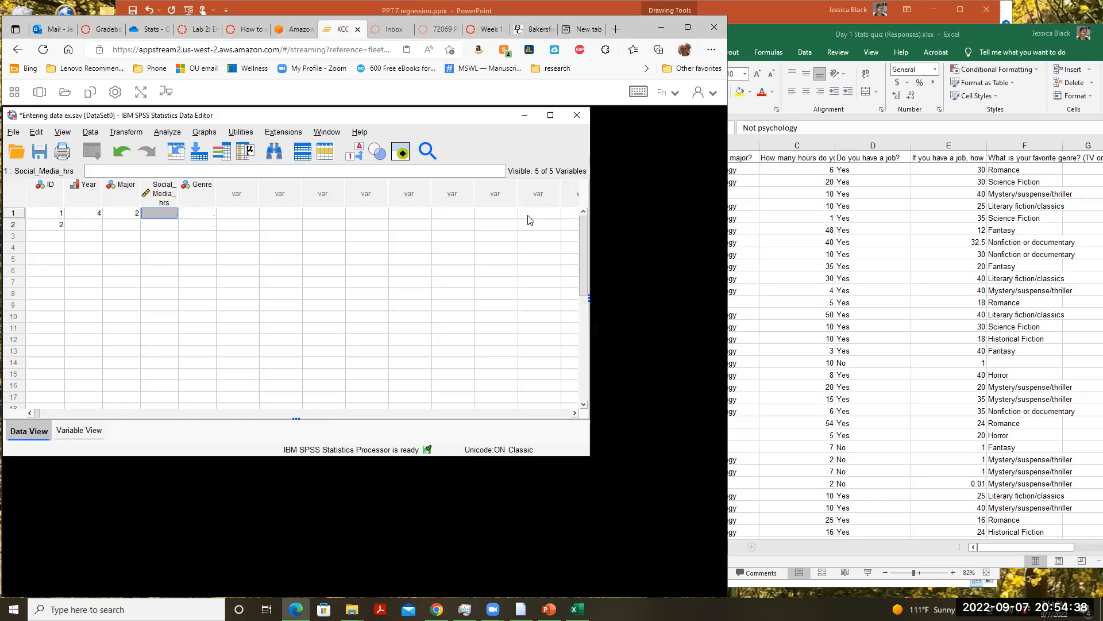
Step: Look up the first respondent's social media hours in Excel and enter 6 as Social_Media_hrs for case 1 in SPSS
click(817, 170)
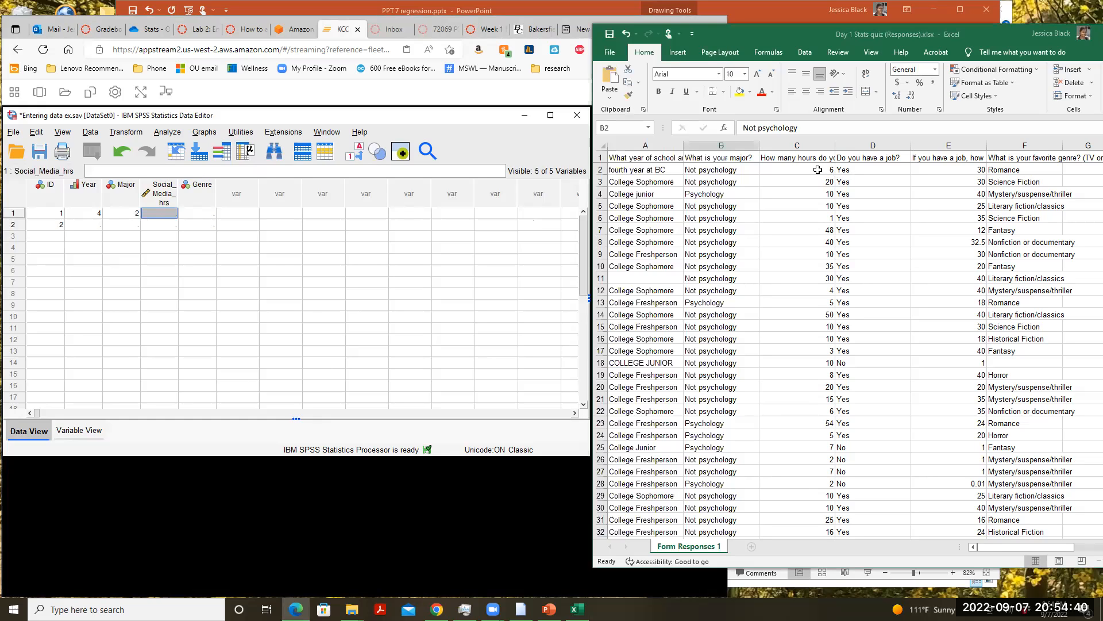
click(171, 215)
text(6)
key(Tab)
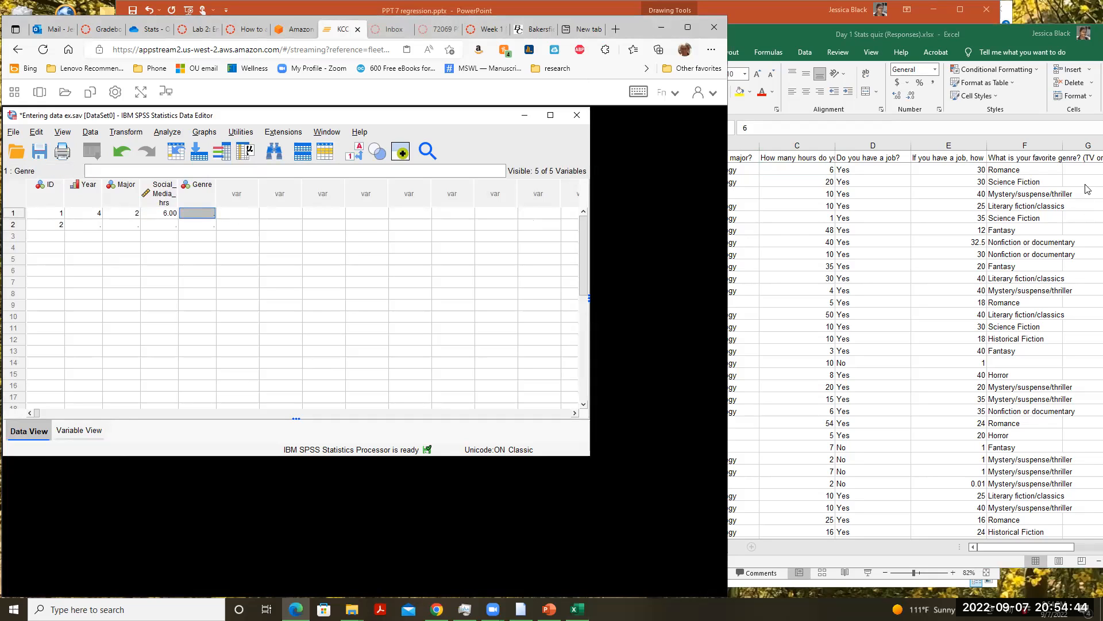
Step: Check the first respondent's favorite genre in Excel against the Genre value labels in SPSS, and enter 7 as Genre for case 1
click(1052, 168)
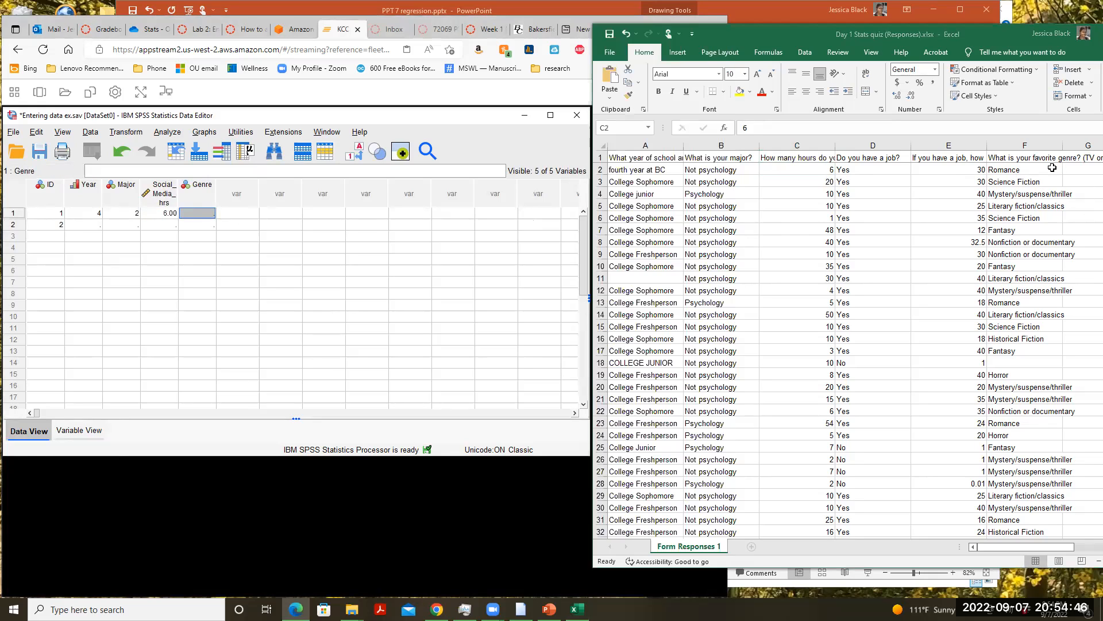
click(195, 219)
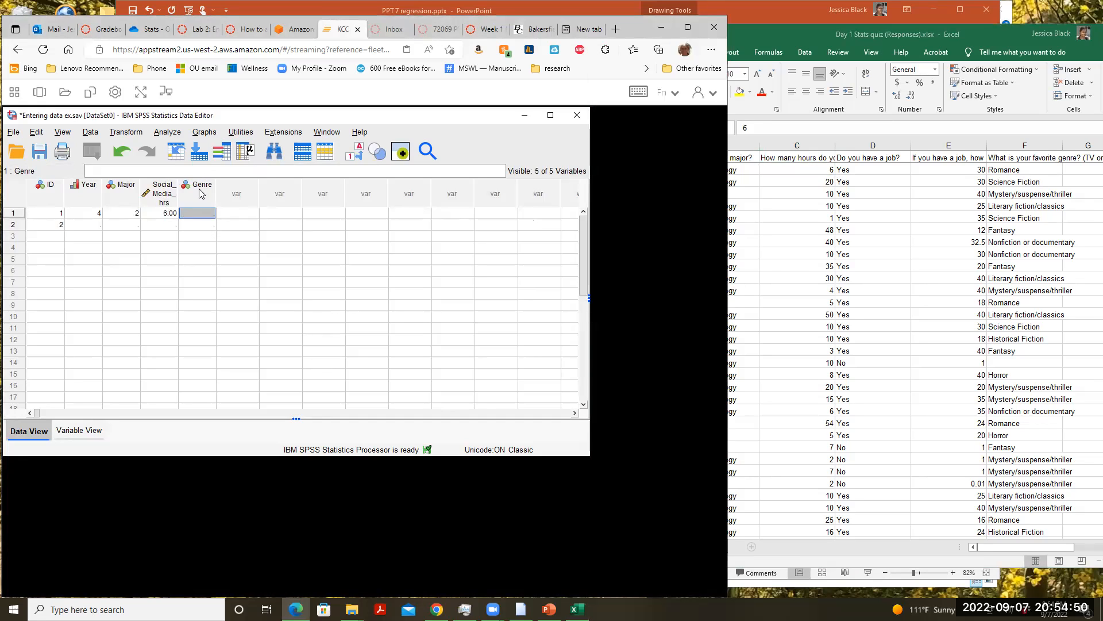
mouse_move(201, 193)
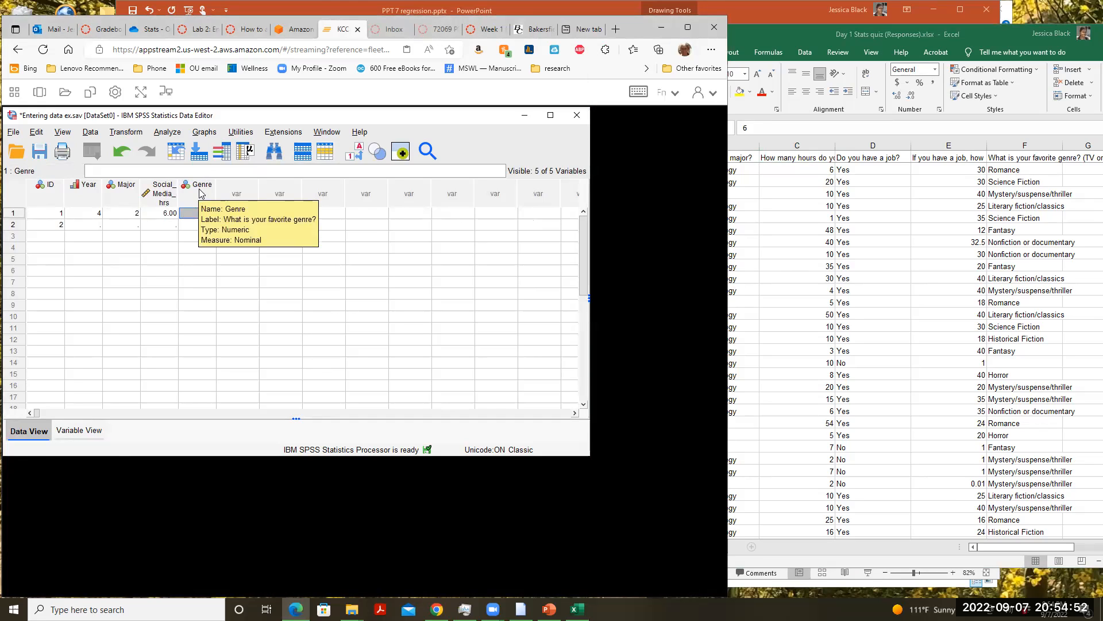
double_click(201, 193)
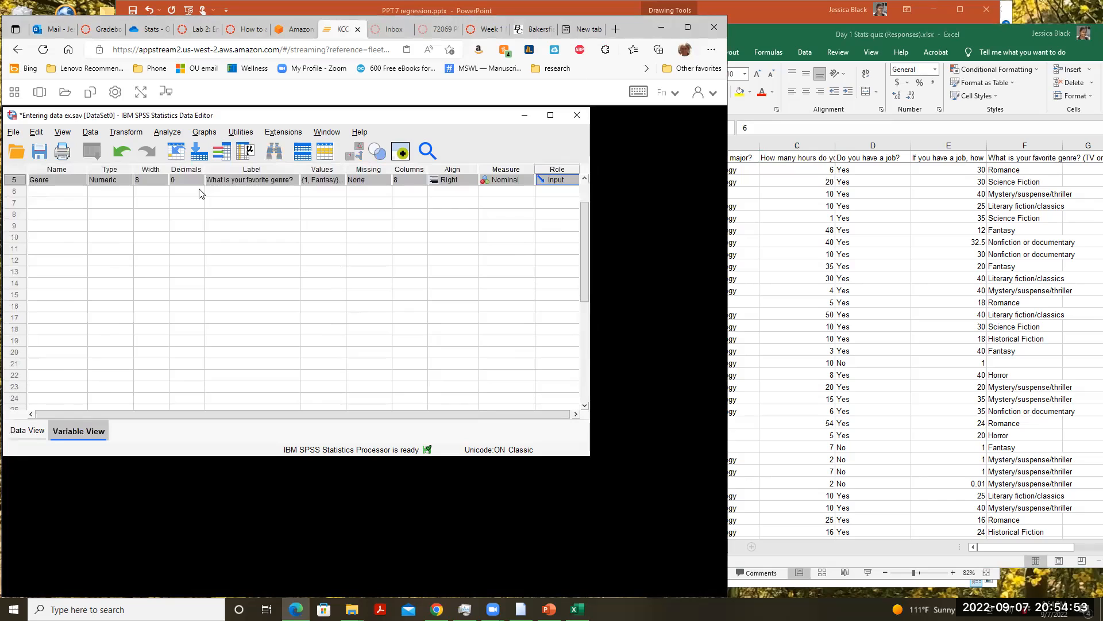
click(339, 179)
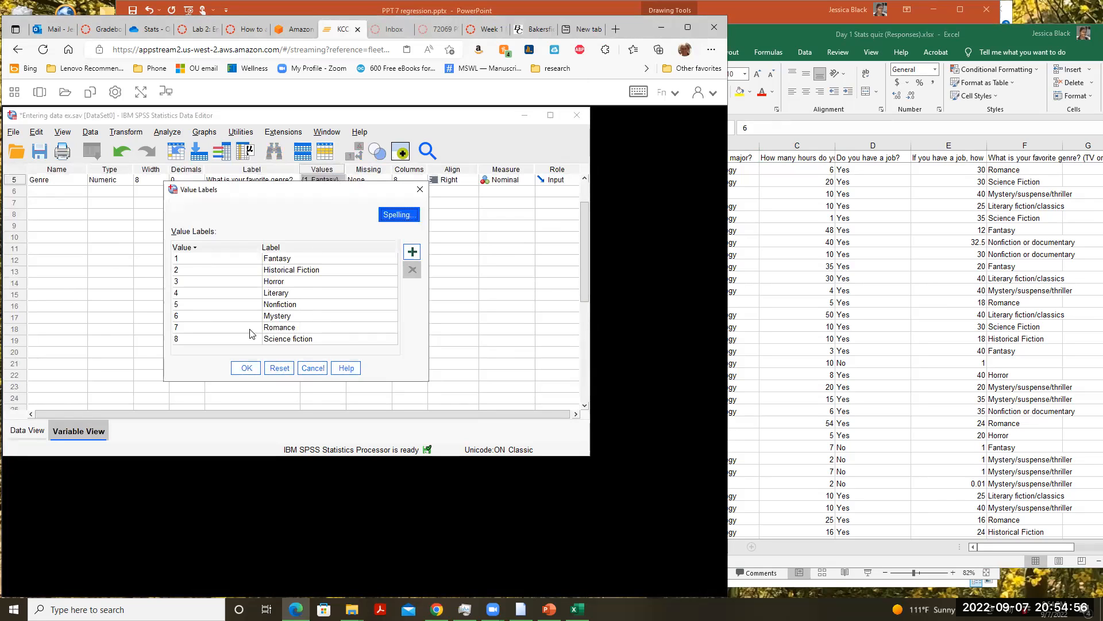
click(246, 367)
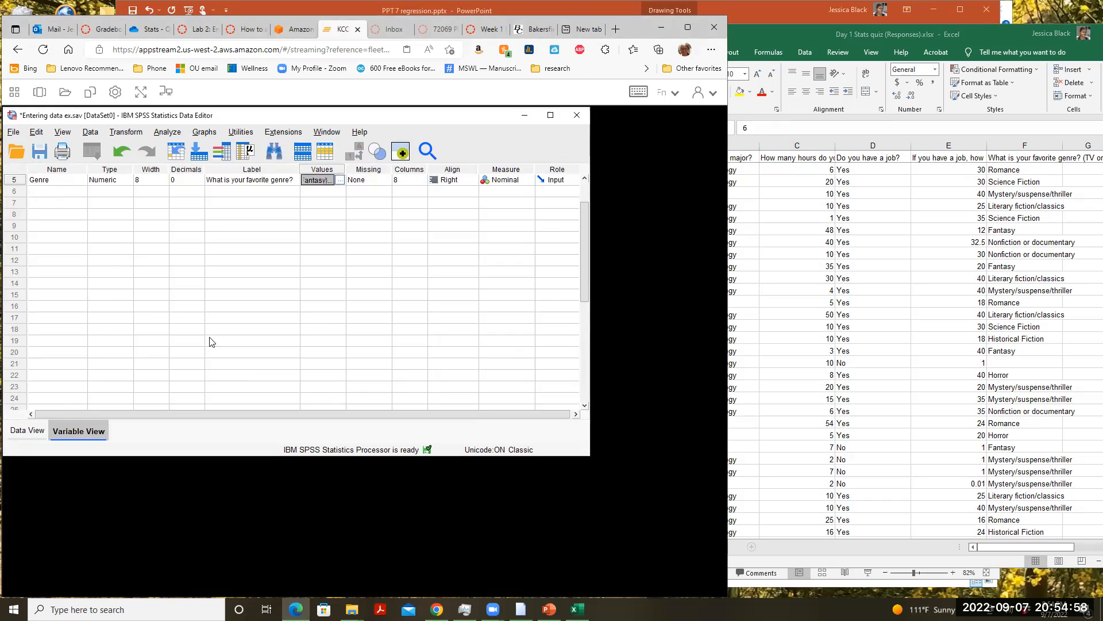
scroll(21, 258, up, 1)
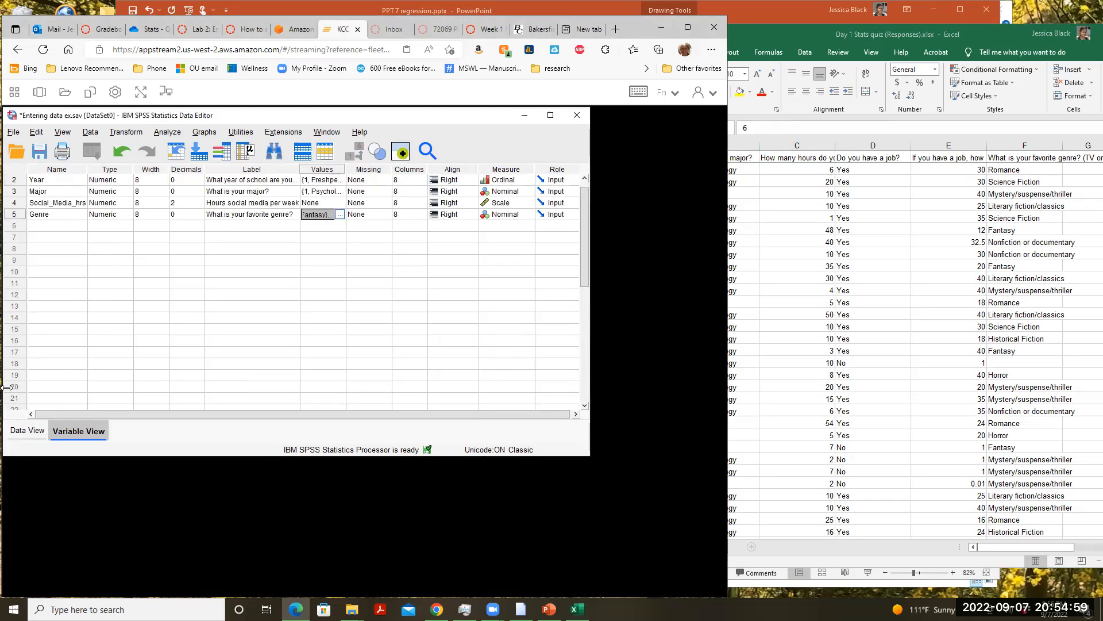
click(26, 432)
click(191, 214)
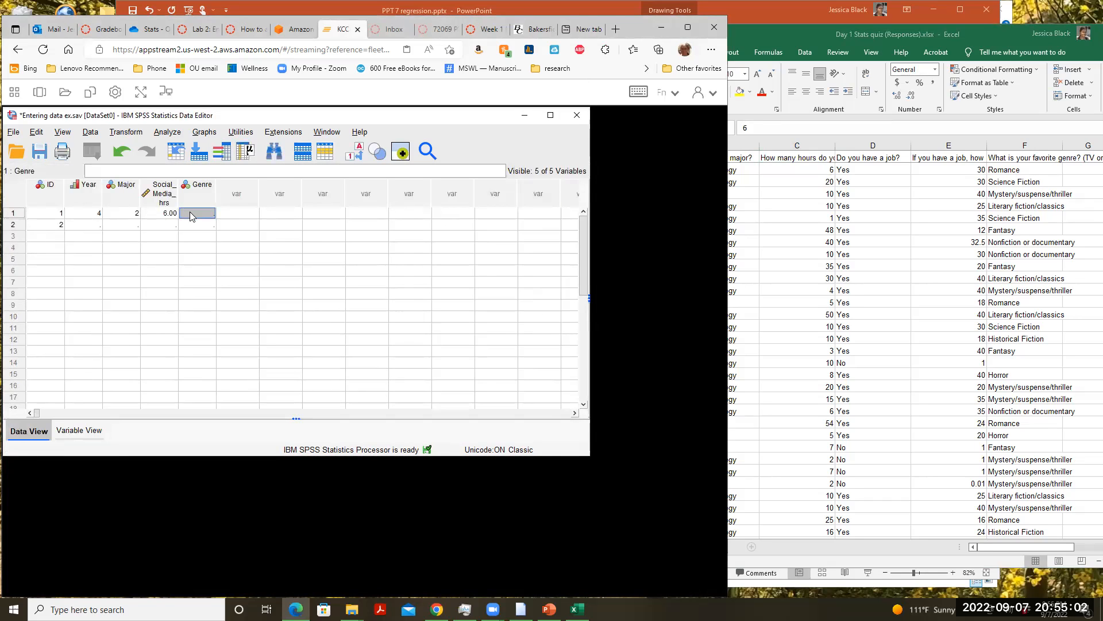
text(7)
click(195, 235)
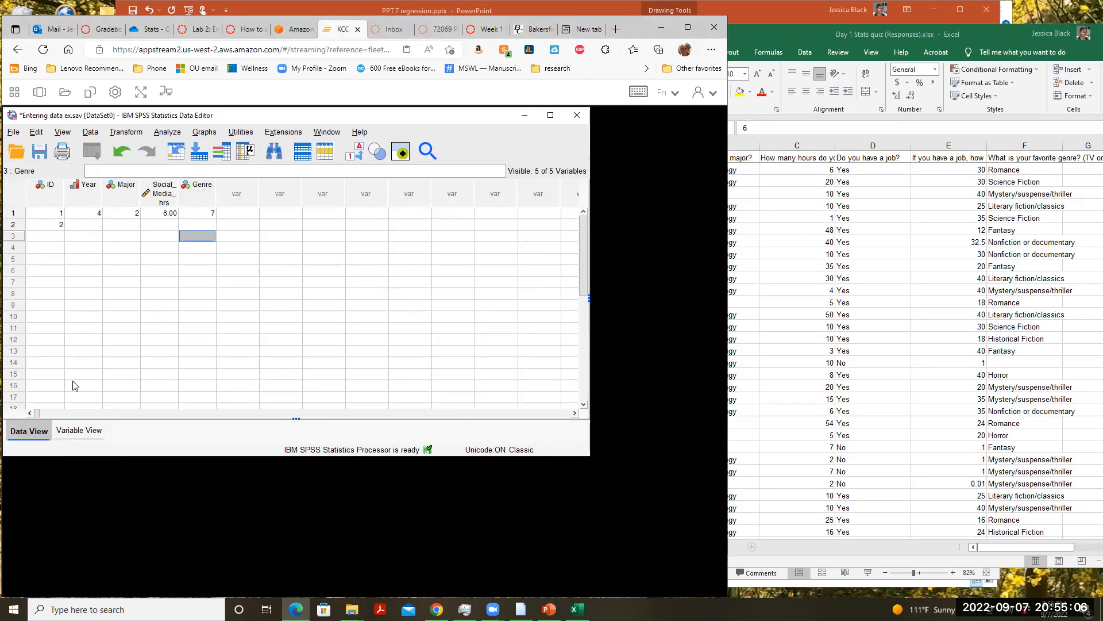
Step: Display value labels instead of codes in the SPSS data grid and compare case 1 with row 2 of the Excel responses
click(352, 154)
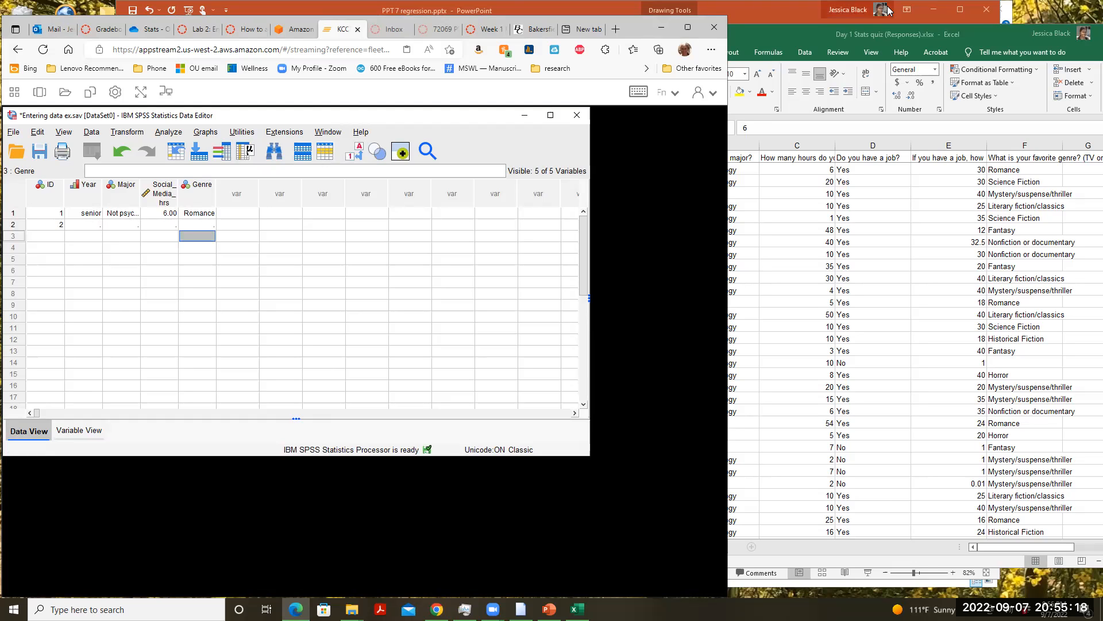
click(793, 35)
click(653, 170)
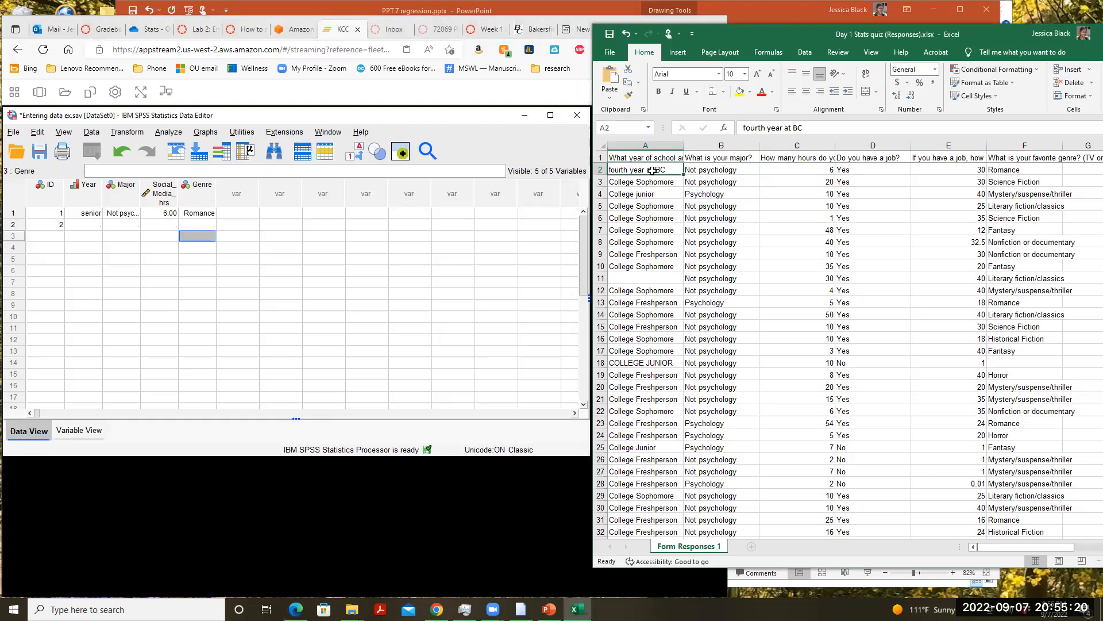
click(704, 169)
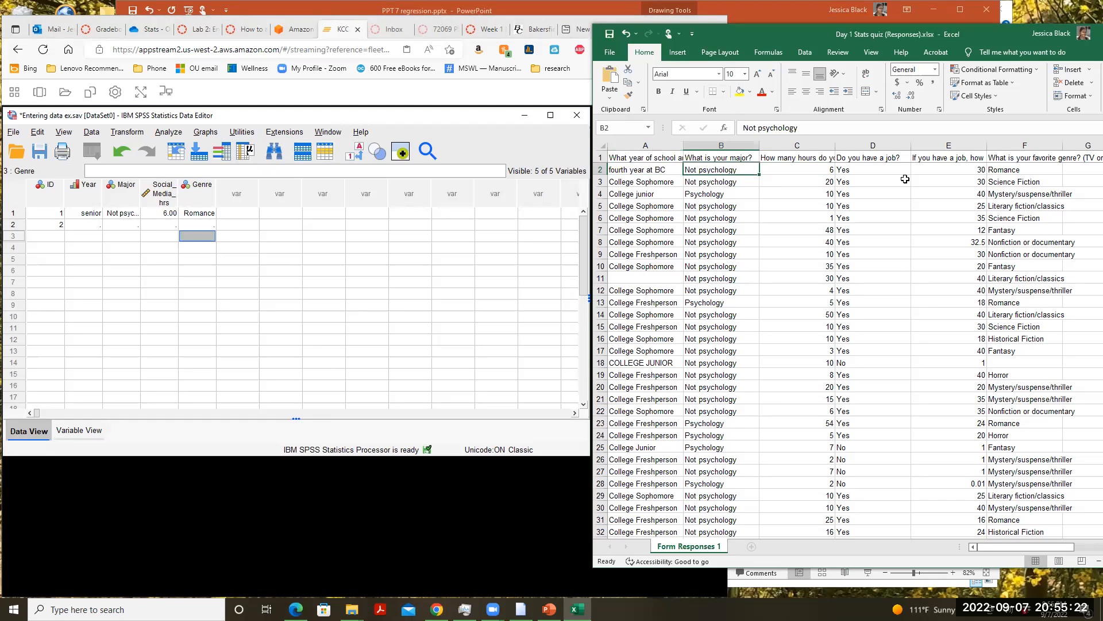
click(822, 171)
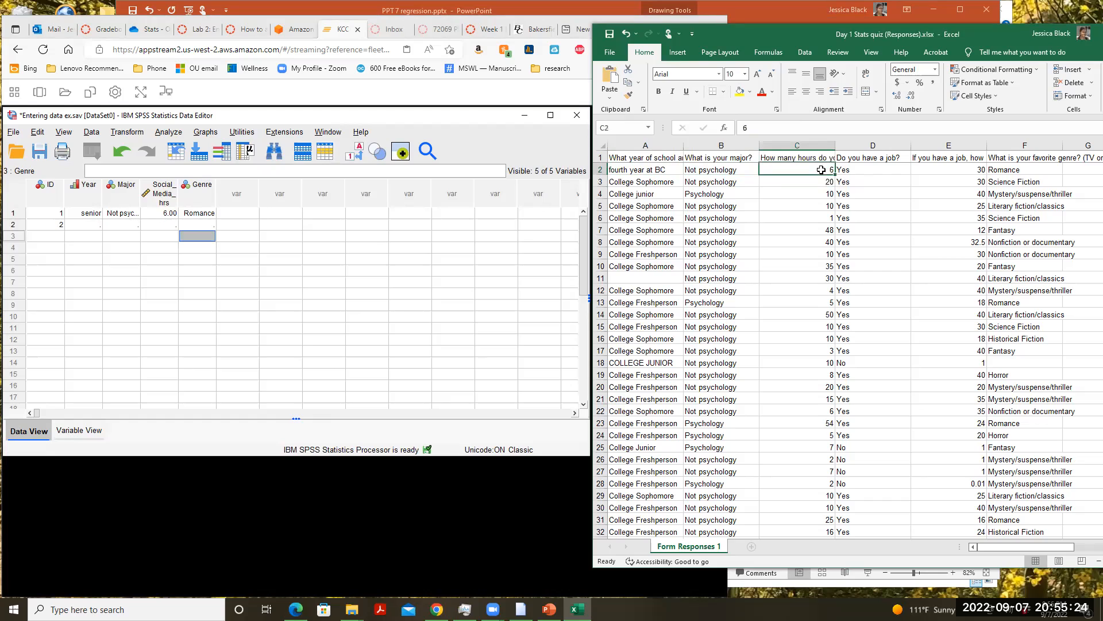
click(1022, 170)
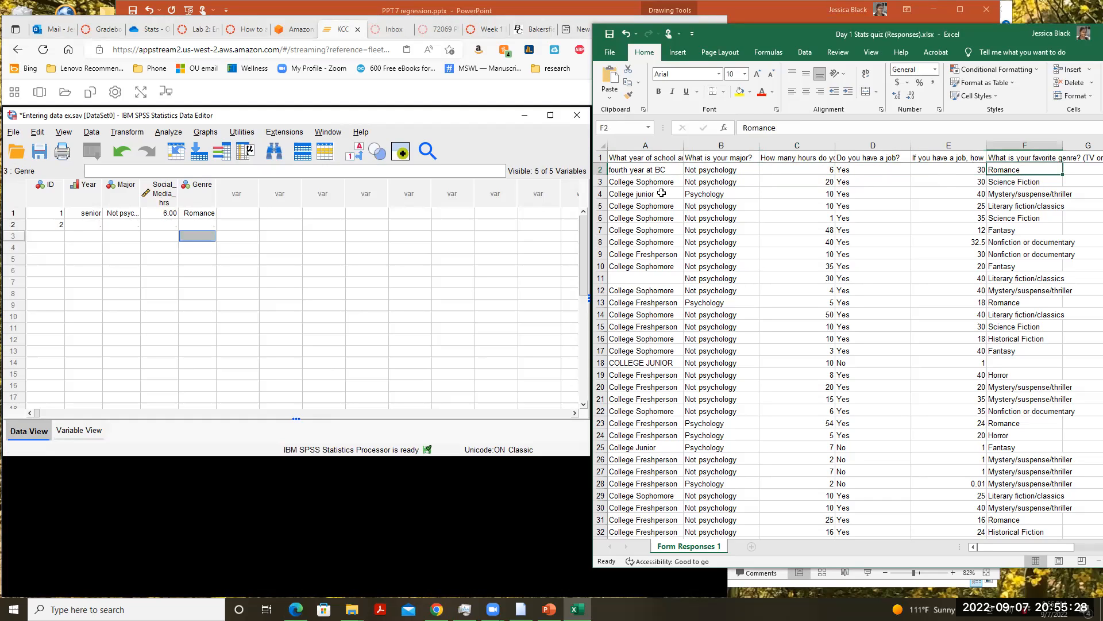
Step: Highlight row 3 of the Excel responses and, with codes shown in the SPSS data grid, enter 2 as Year for case 2
click(621, 182)
click(599, 181)
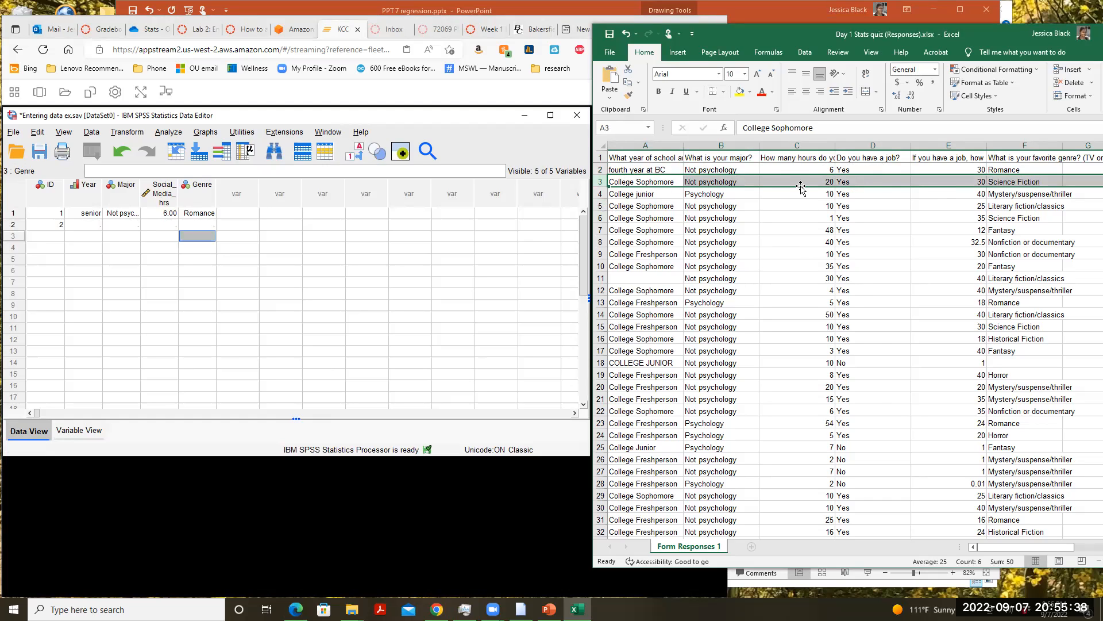
click(89, 227)
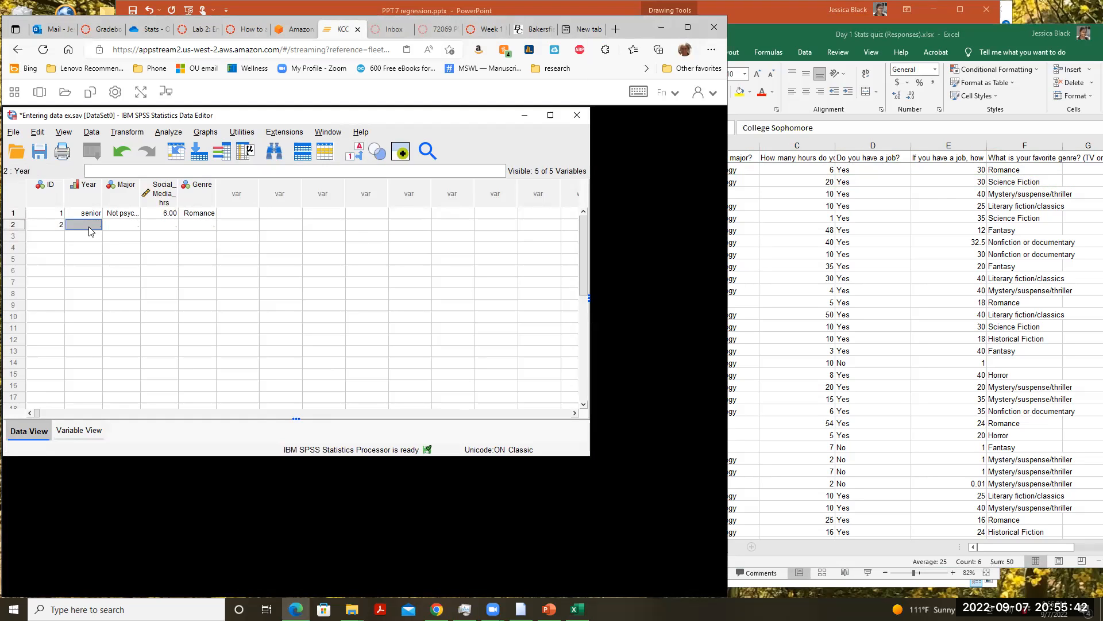
click(868, 75)
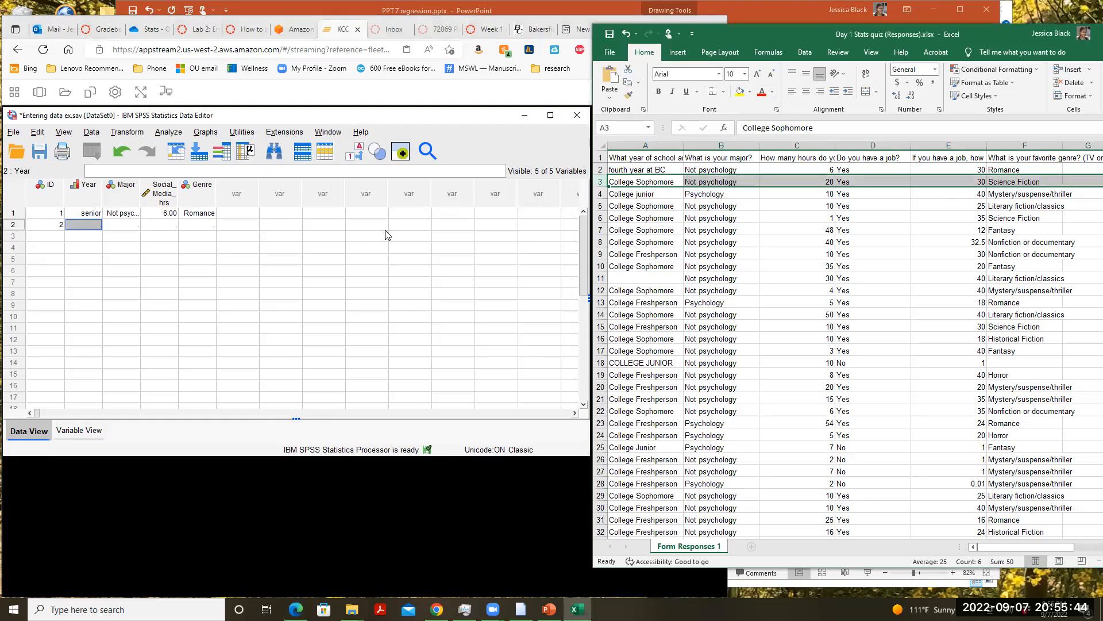
double_click(90, 226)
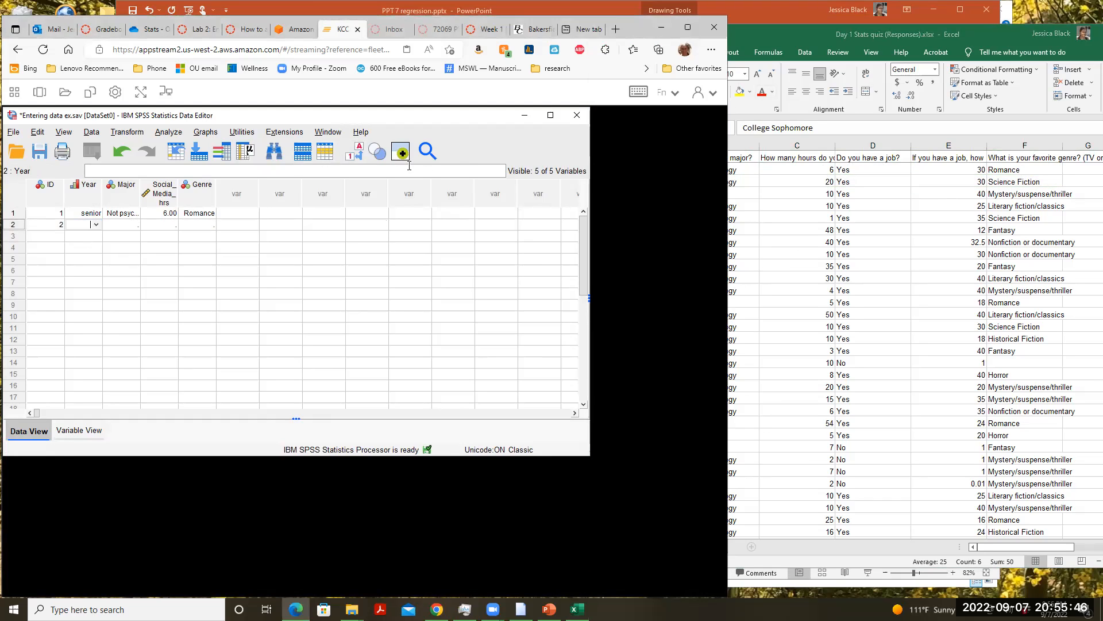
click(354, 151)
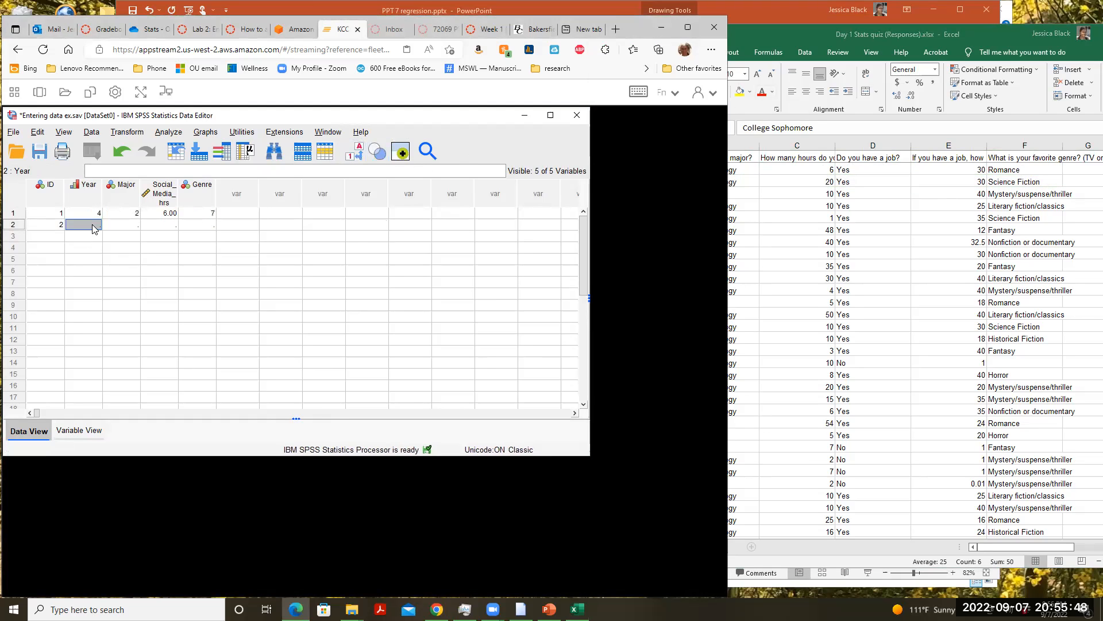
text(2)
key(Tab)
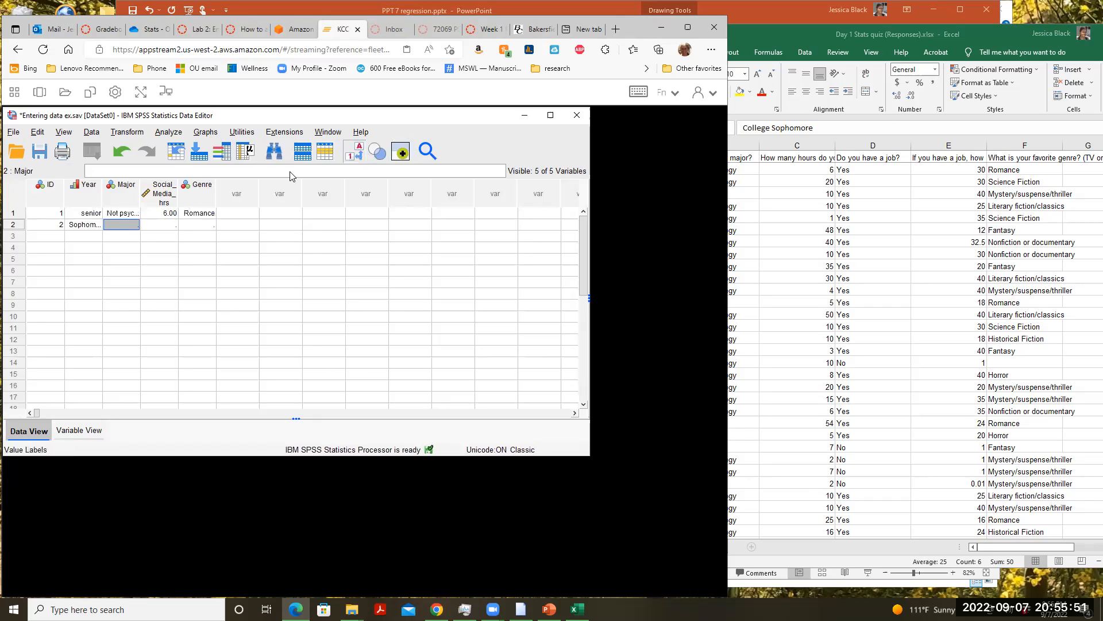
Step: With value labels displayed, choose Not psychology as Major and enter 20 as Social_Media_hrs for case 2
double_click(131, 225)
click(132, 225)
click(127, 248)
click(169, 226)
text(20)
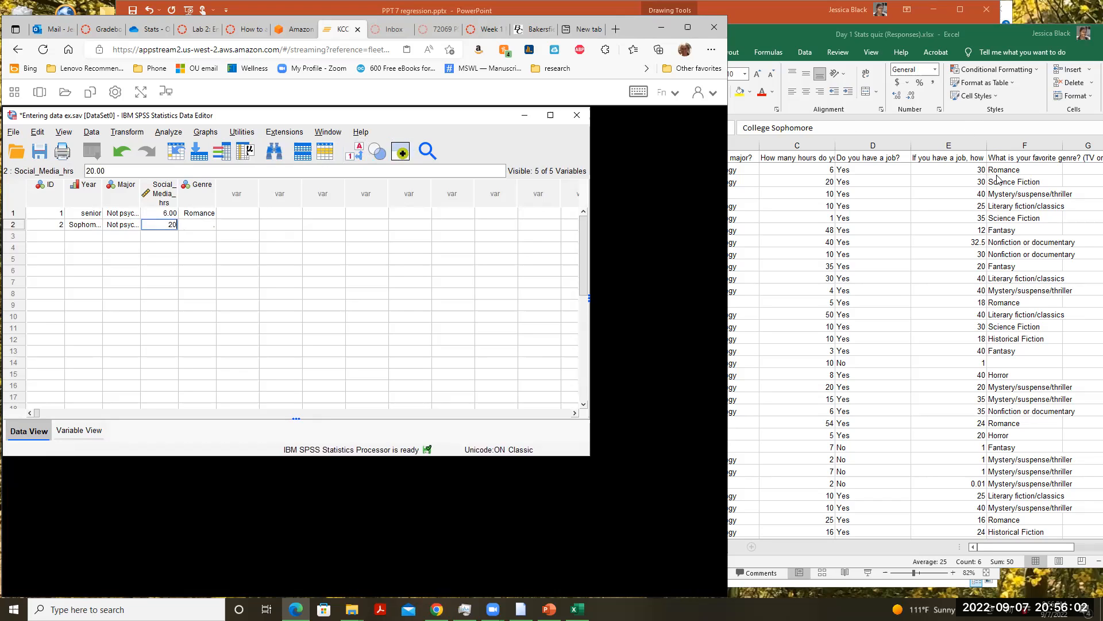
Step: Choose Science fiction as Genre for case 2 and display the numeric codes instead of value labels in the data grid
click(213, 227)
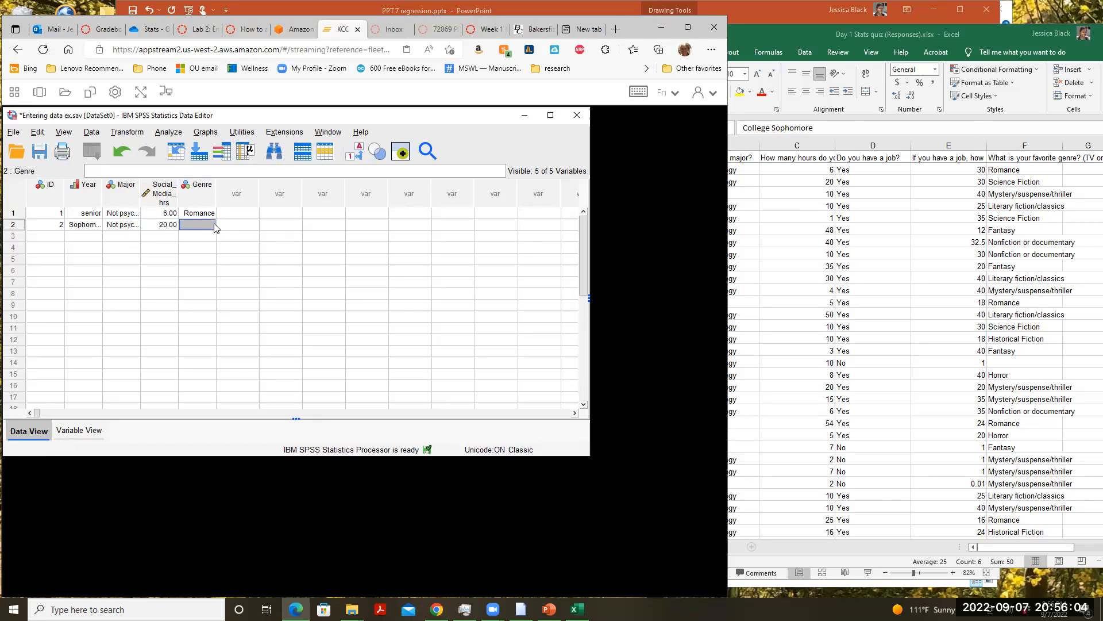
click(212, 227)
click(210, 225)
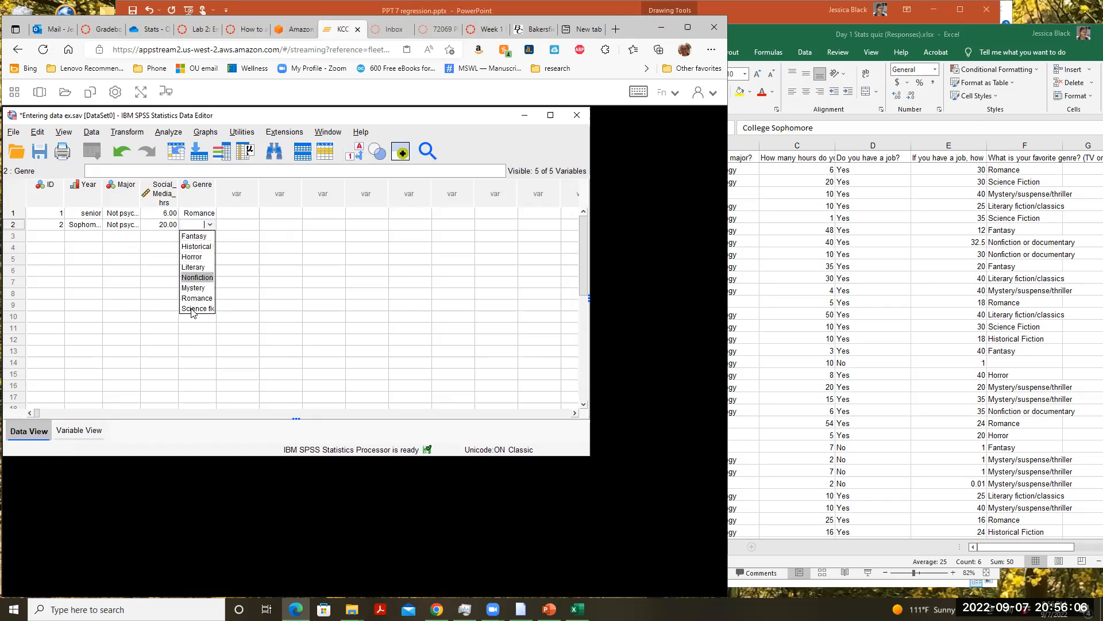
click(192, 310)
click(196, 229)
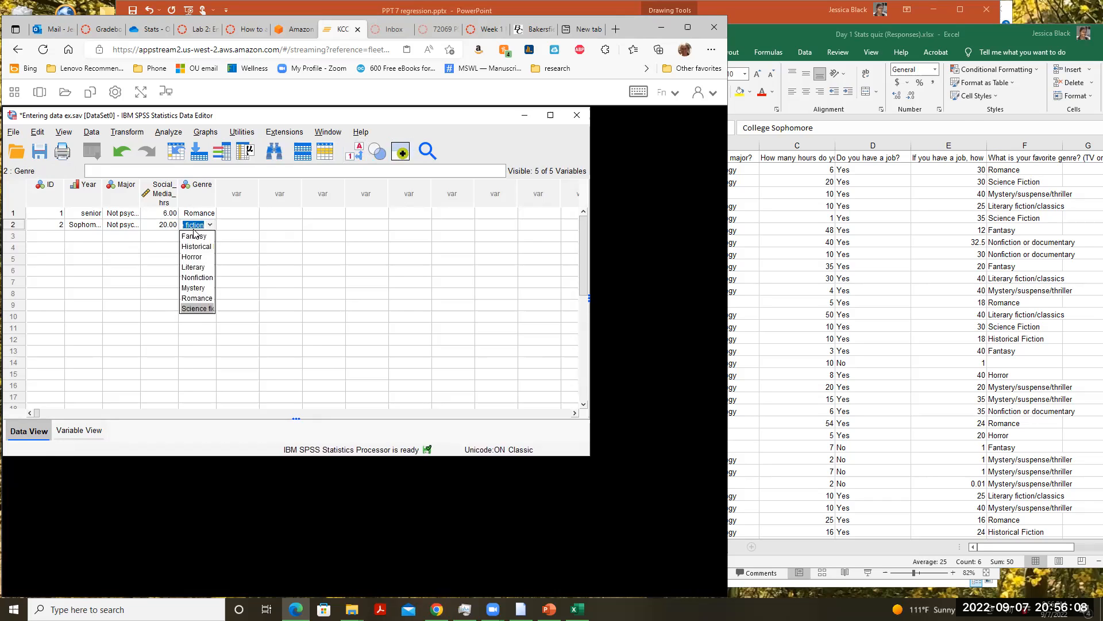
click(200, 216)
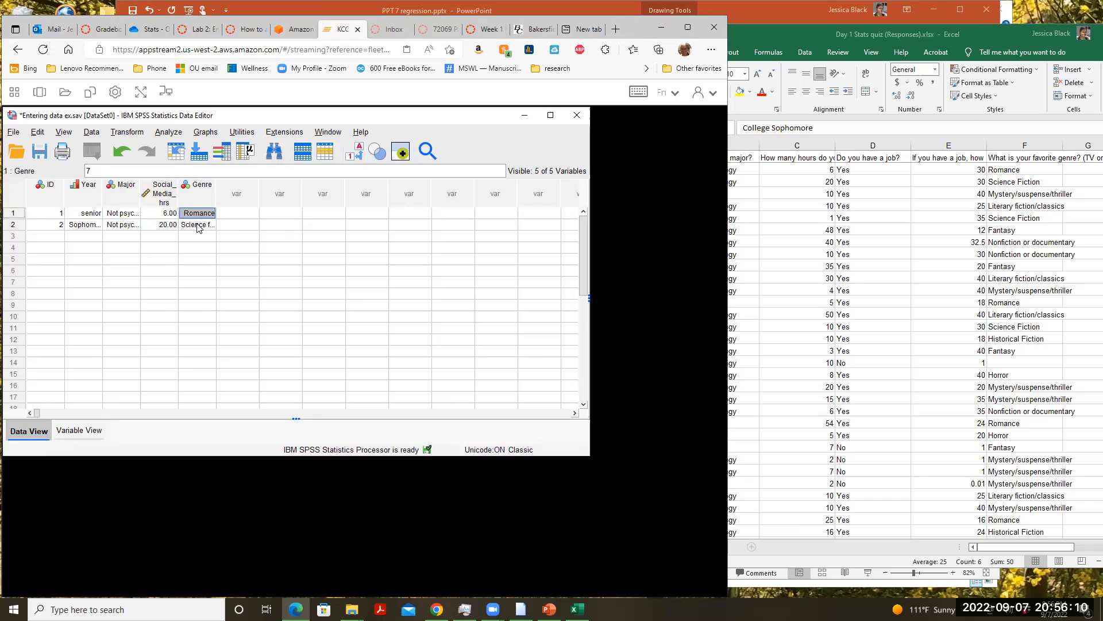
click(356, 156)
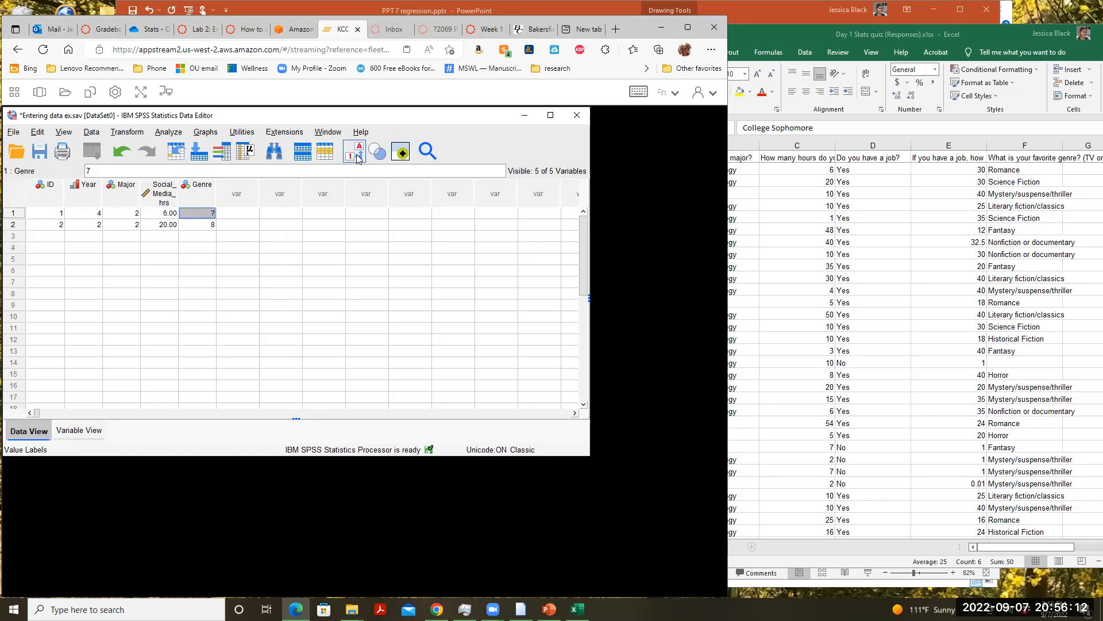